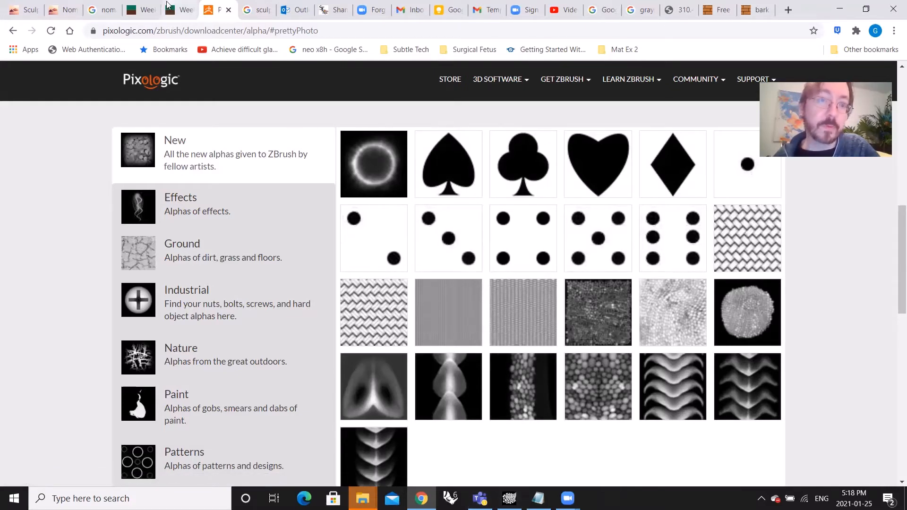
- Open the GIMP download link from the For Next Week checklist in the course's Week 3 module
left_click(141, 9)
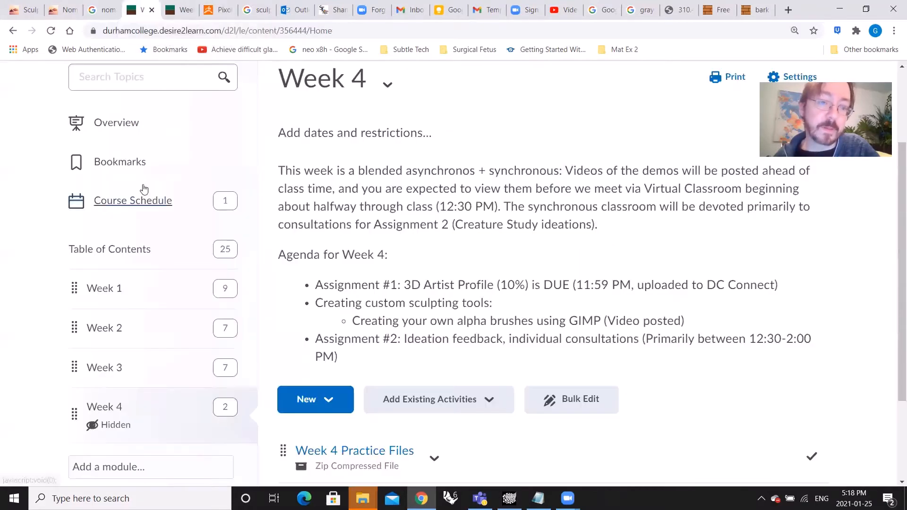
left_click(102, 368)
scroll(508, 296, "down", 18)
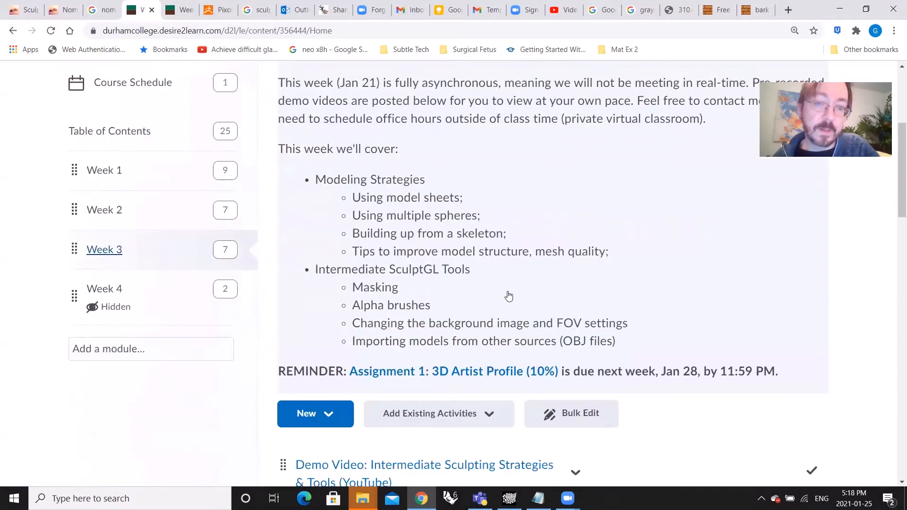
scroll(508, 295, "down", 7)
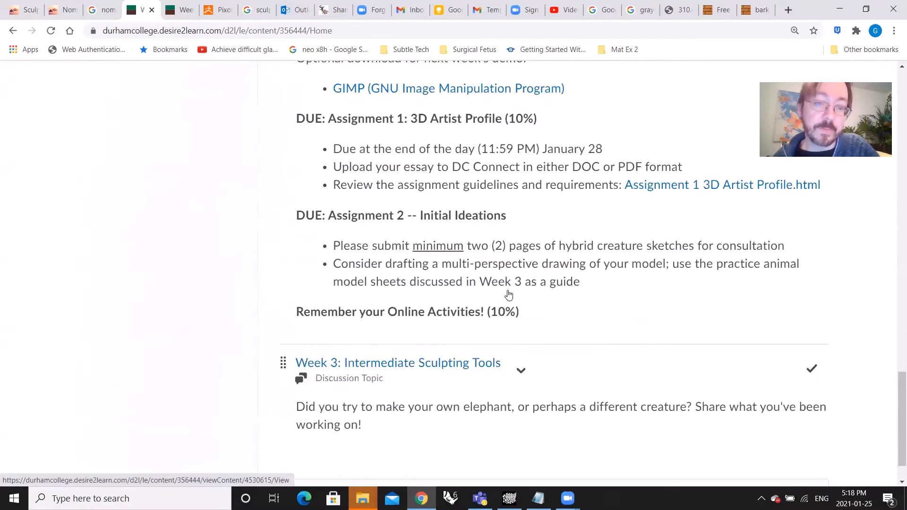
scroll(506, 293, "up", 4)
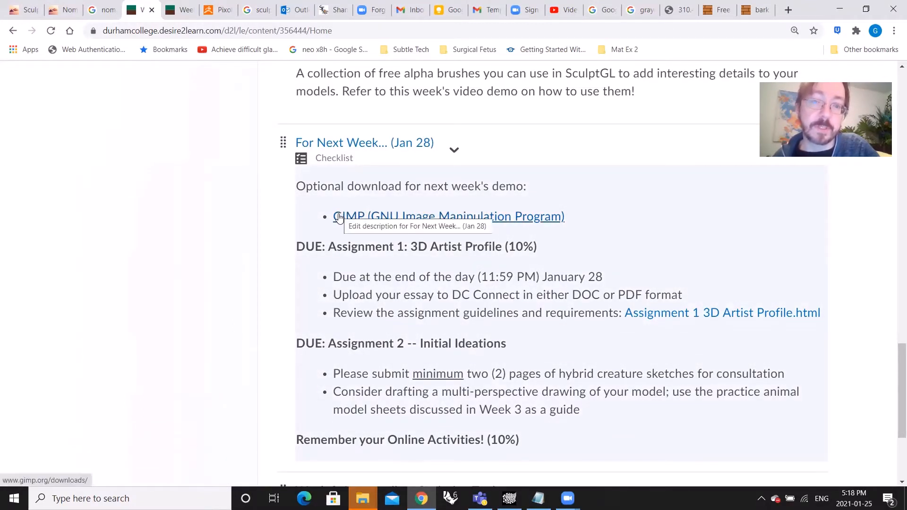
left_click(377, 219)
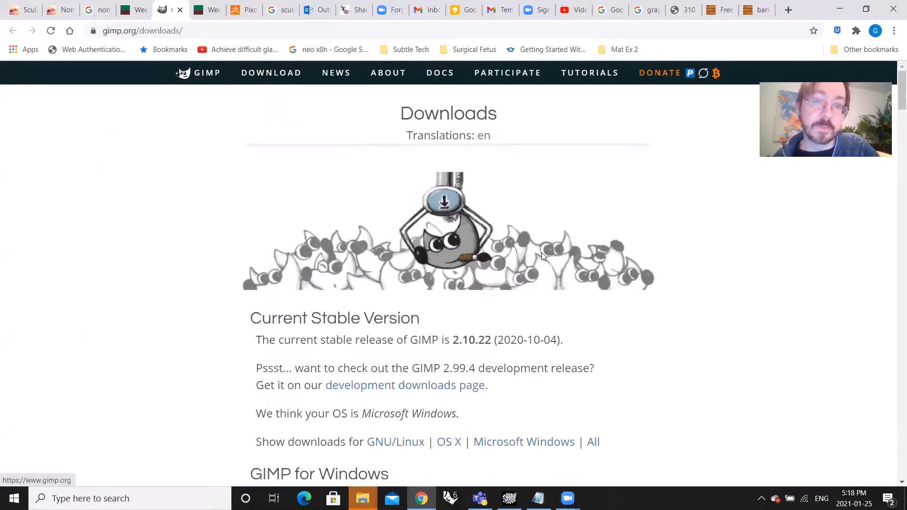
- Look over the GIMP downloads page and homepage, ending on the open alphas7 image in GIMP
scroll(473, 284, "down", 3)
scroll(473, 212, "up", 3)
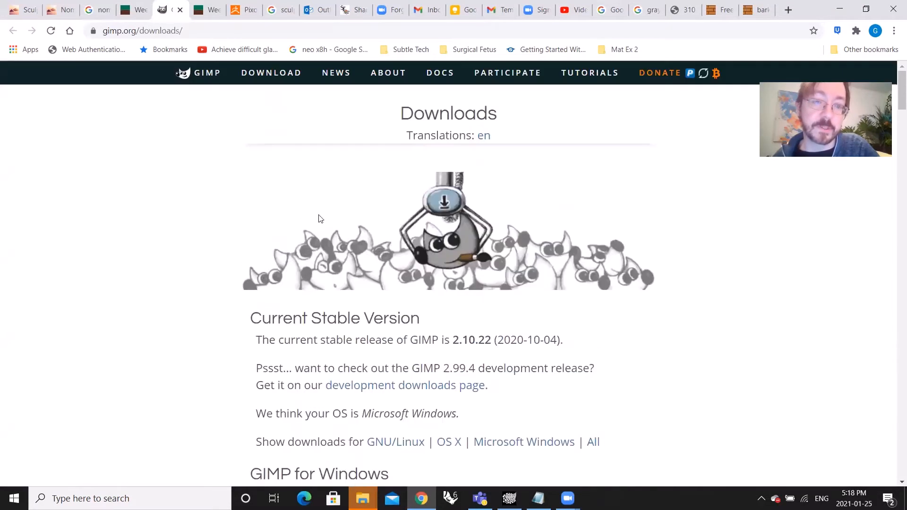
left_click(197, 75)
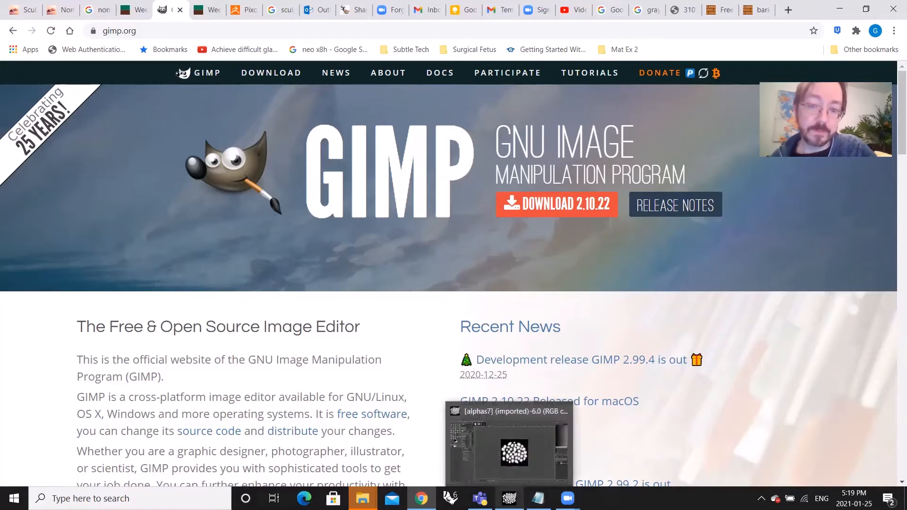
left_click(509, 499)
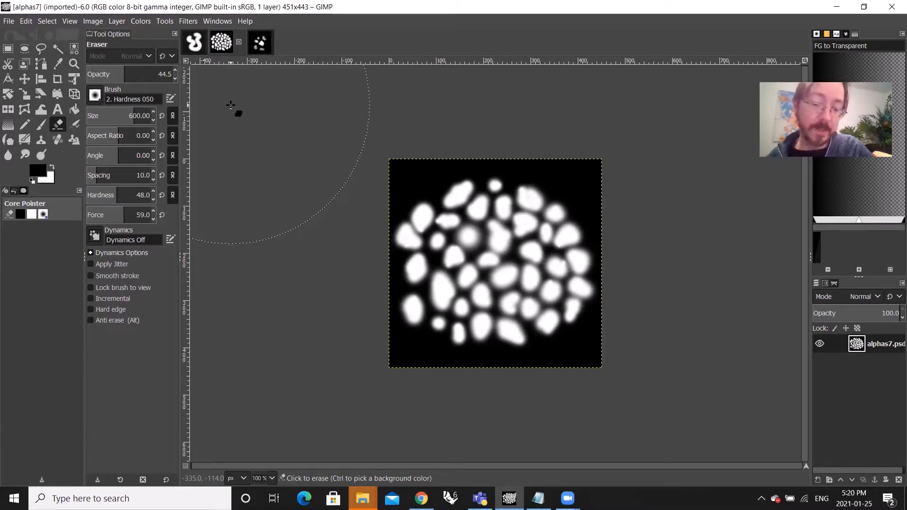
- Return to the course page in Chrome, discard the checklist description edit and open the Week 4 module
left_click(422, 498)
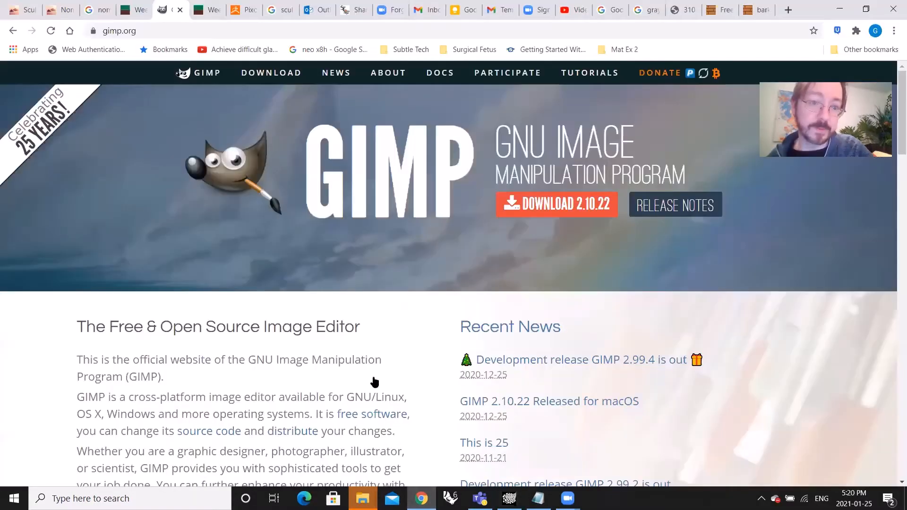
left_click(136, 10)
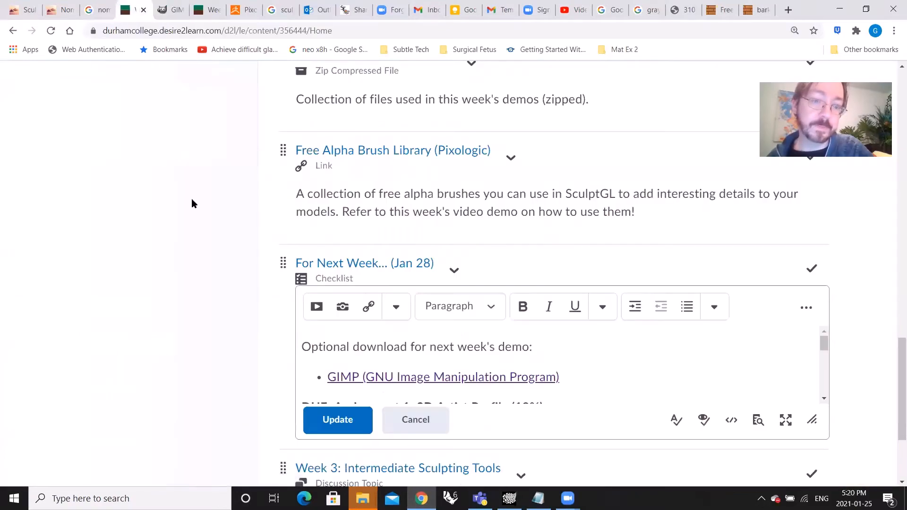
left_click(410, 418)
scroll(259, 264, "up", 10)
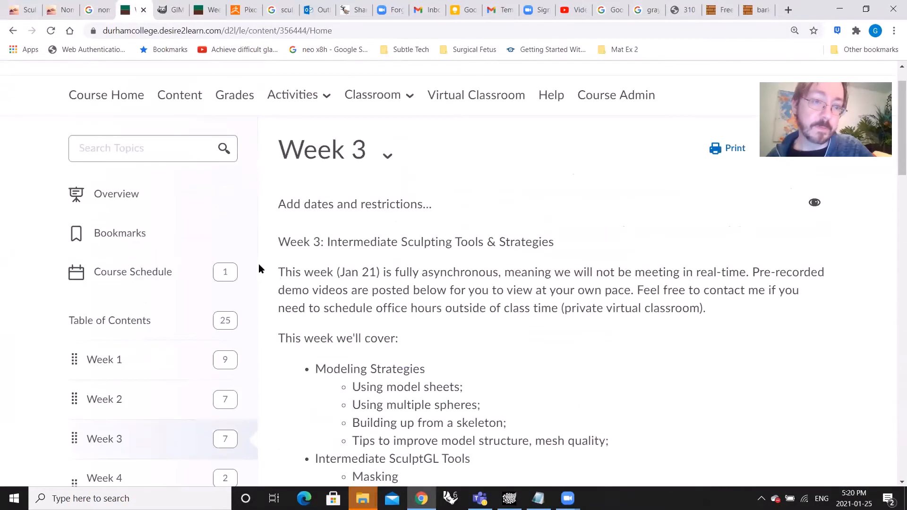
scroll(156, 359, "down", 2)
left_click(118, 363)
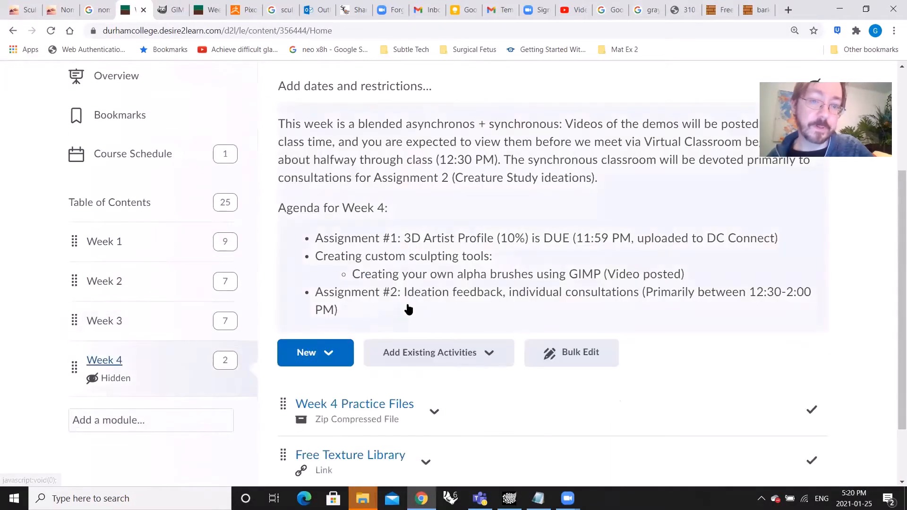
- Review the Week 4 description, agenda items and posted resources
scroll(457, 257, "down", 2)
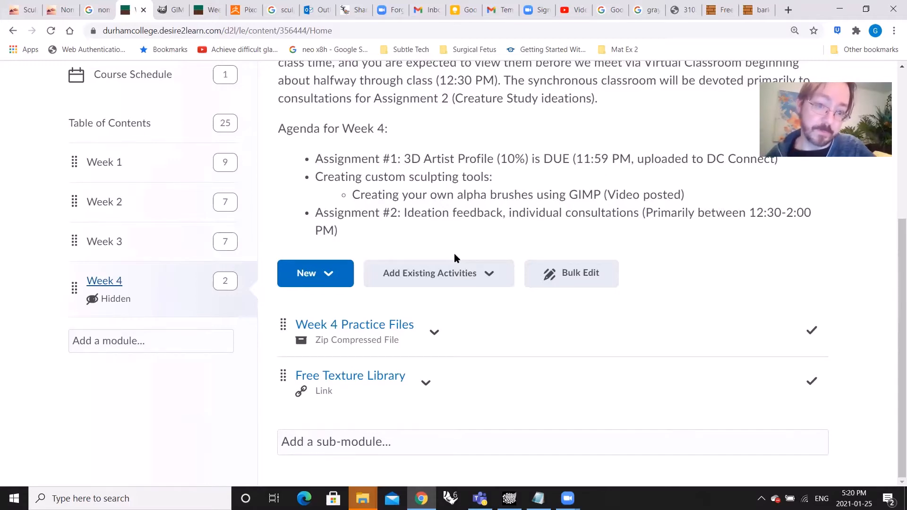
scroll(454, 254, "up", 3)
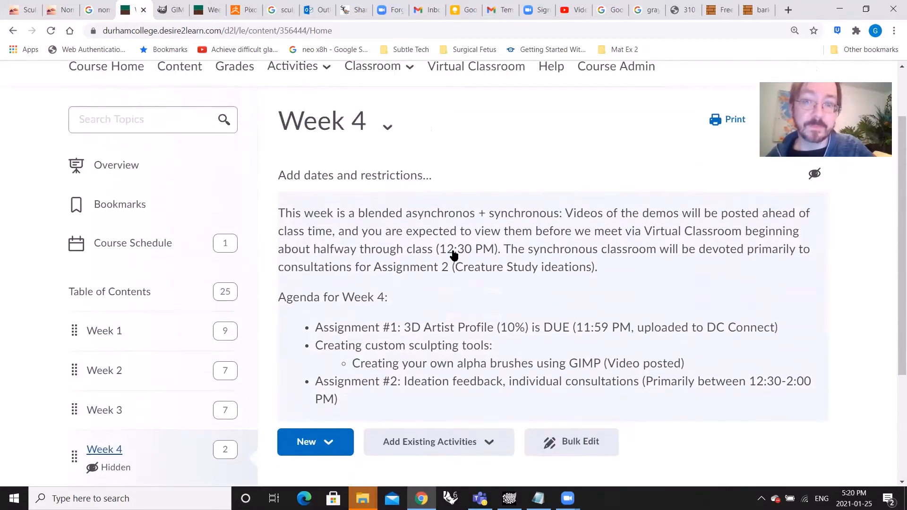
scroll(453, 255, "down", 2)
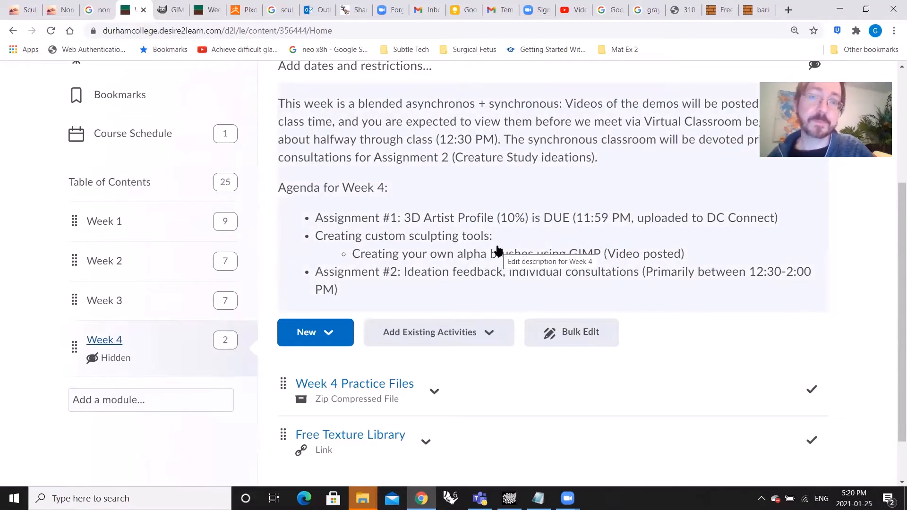
scroll(498, 250, "up", 1)
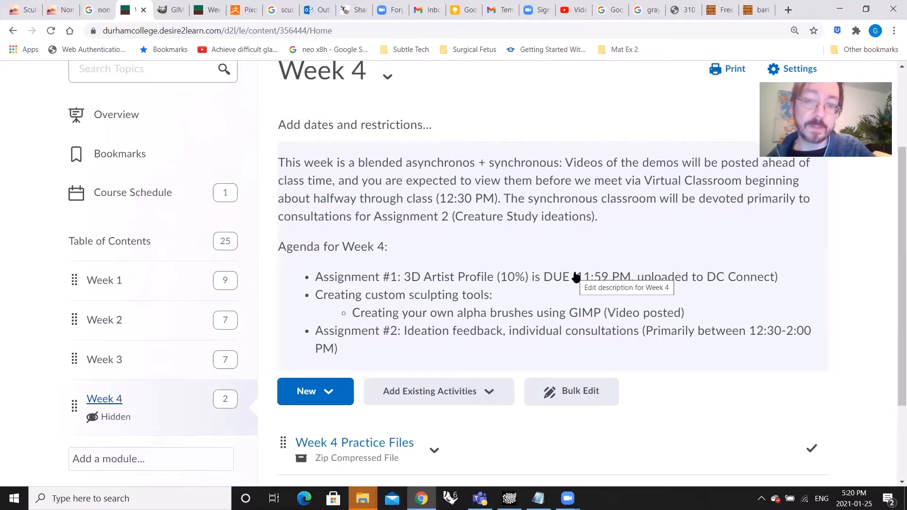
scroll(574, 277, "up", 1)
scroll(573, 264, "down", 1)
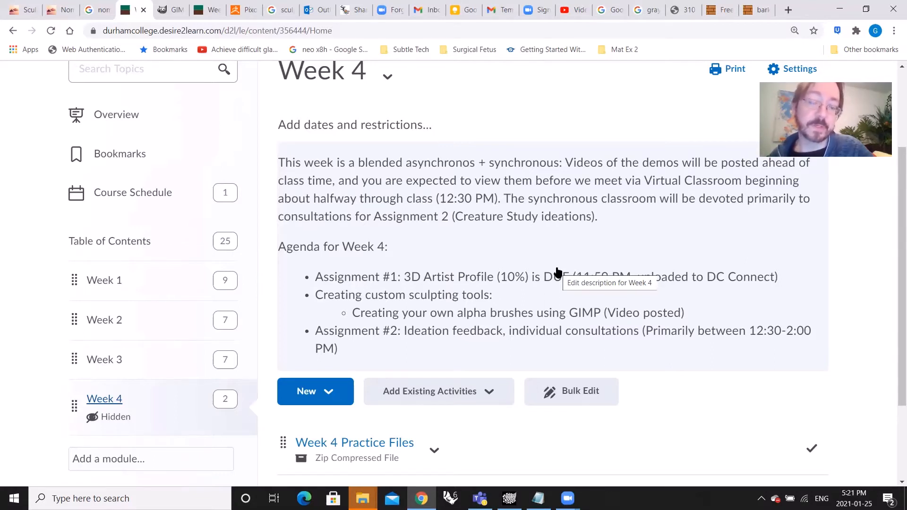
scroll(555, 249, "down", 3)
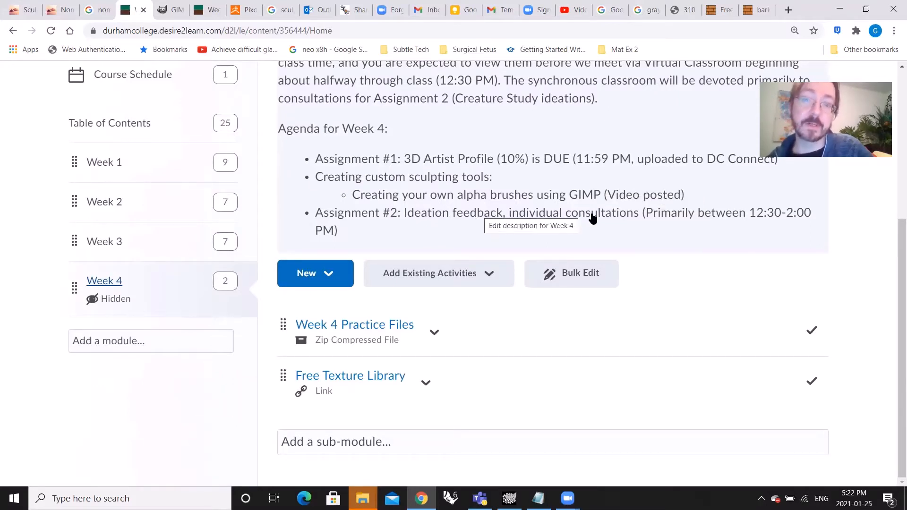
scroll(593, 218, "up", 1)
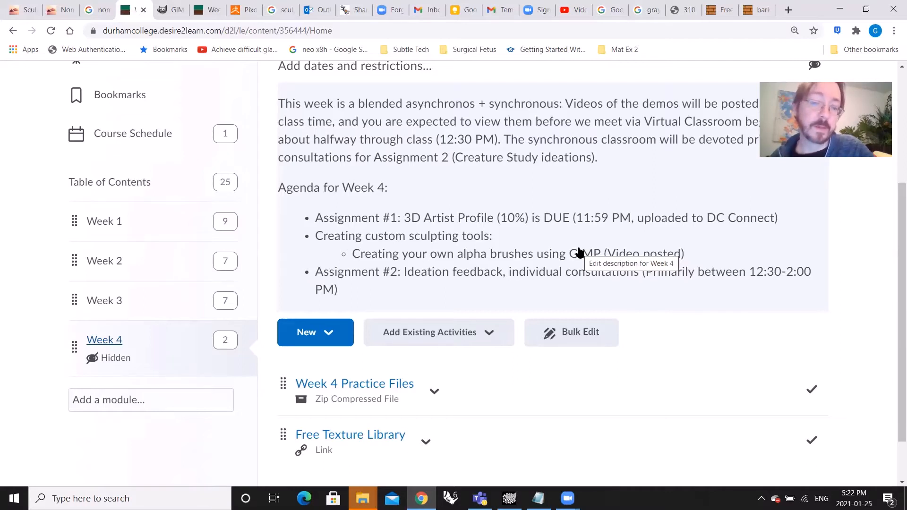
scroll(579, 253, "down", 1)
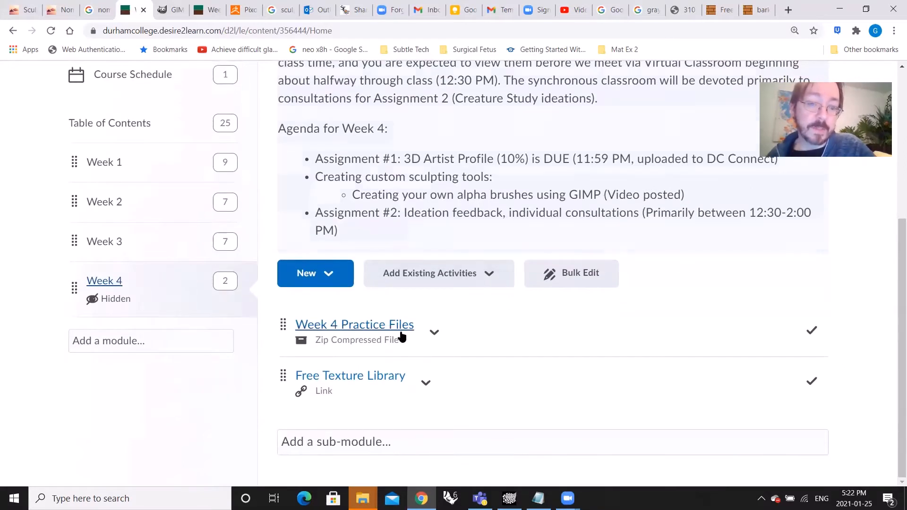
- Open the Free Texture Library link, browse its texture categories and return to the Week 4 page
left_click(372, 385)
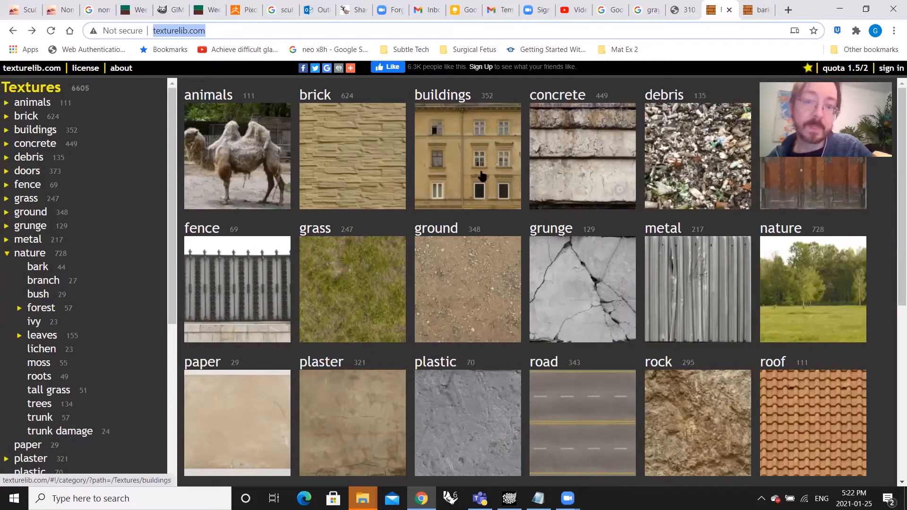
scroll(504, 252, "down", 6)
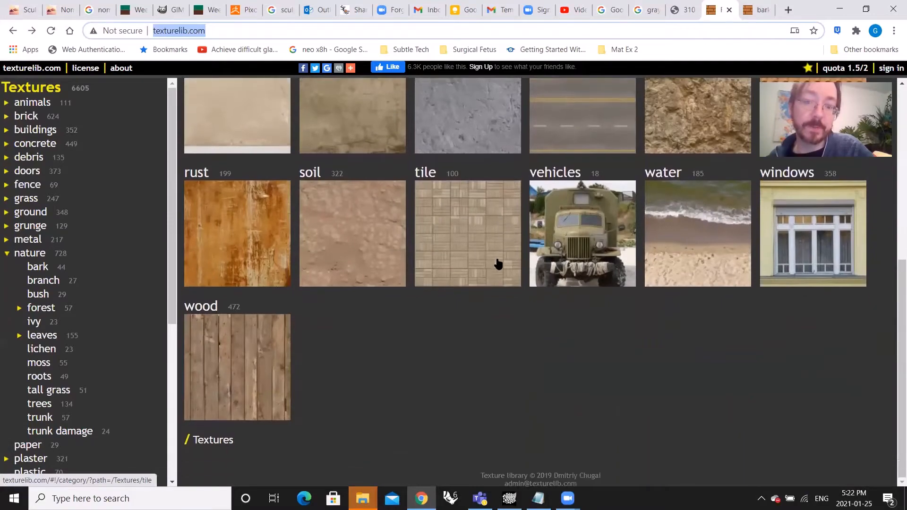
scroll(417, 284, "up", 4)
scroll(463, 257, "up", 2)
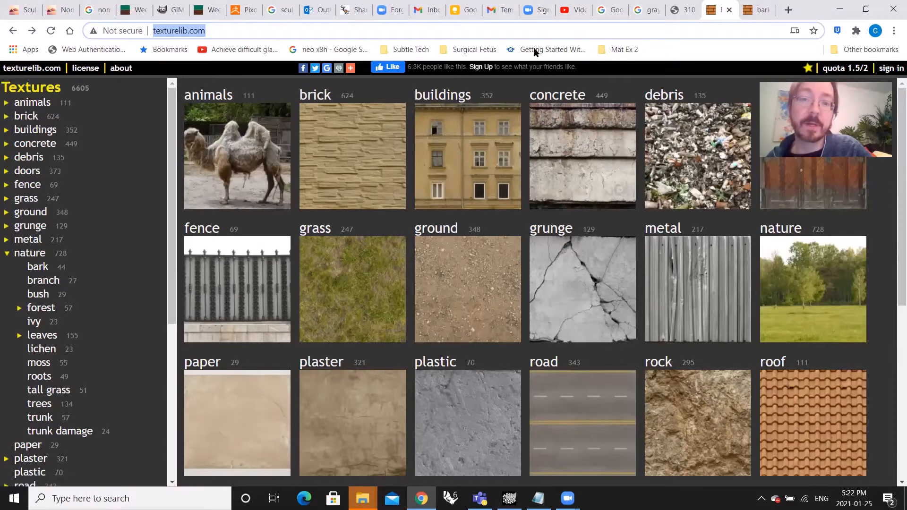
left_click(129, 11)
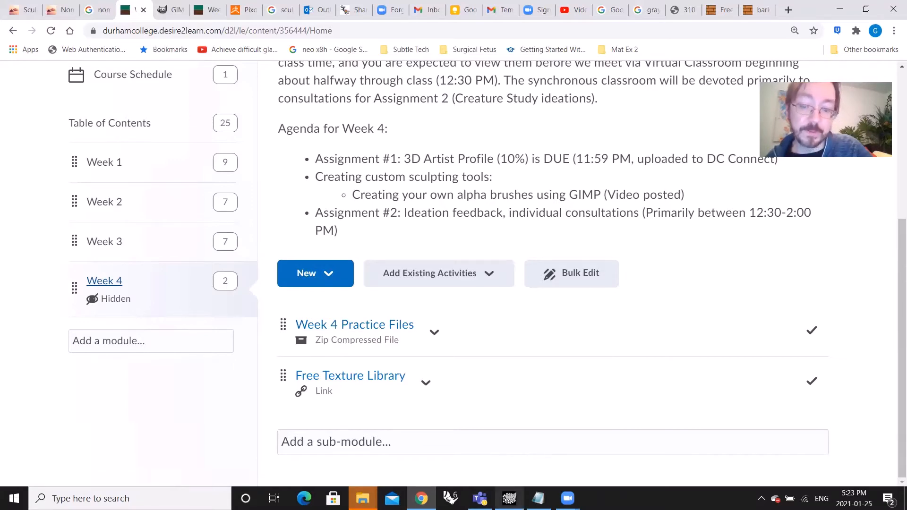
- Switch to GIMP and start a new image with width and height both set to 1048 px
mouse_move(509, 499)
left_click(509, 447)
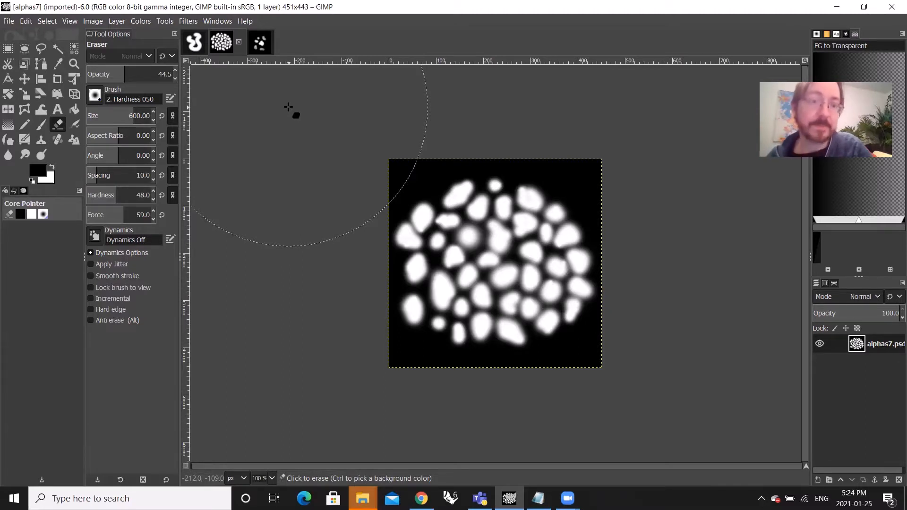
left_click(8, 22)
left_click(11, 36)
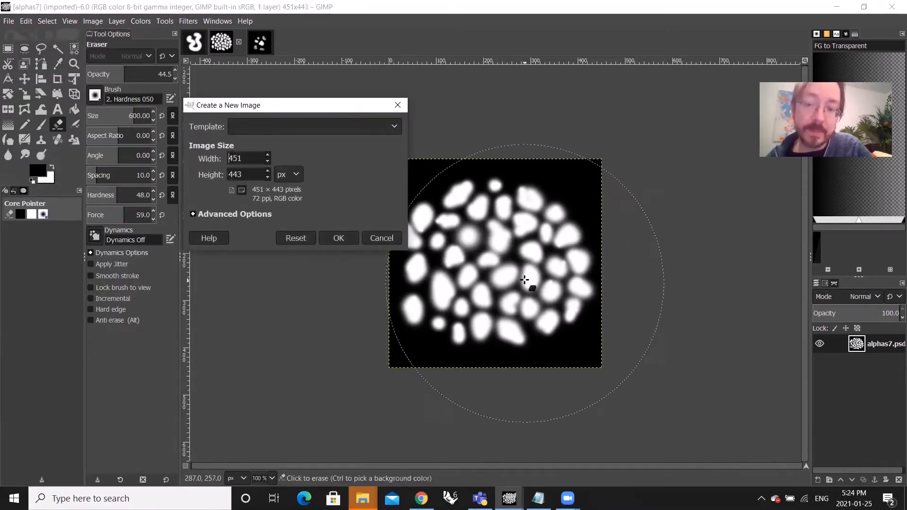
left_click(251, 175)
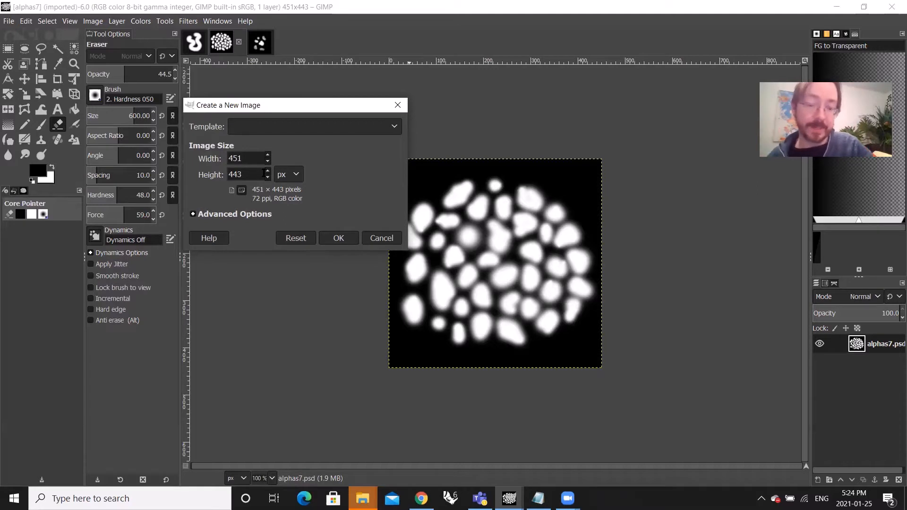
left_click_drag(248, 158, 222, 155)
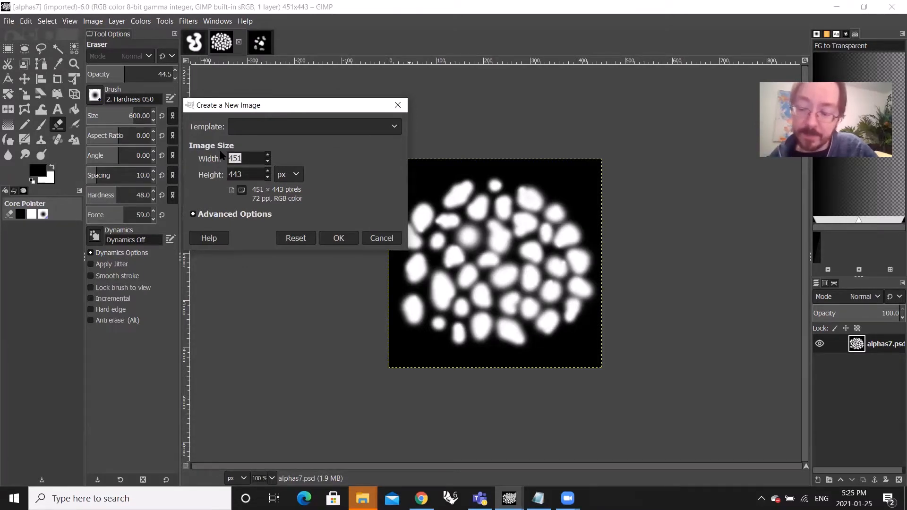
type("1048")
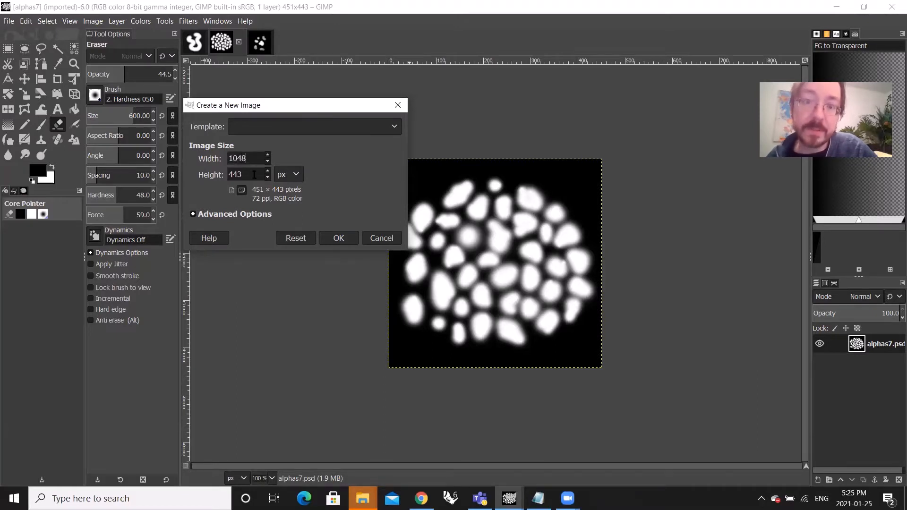
key("Tab")
type("1048")
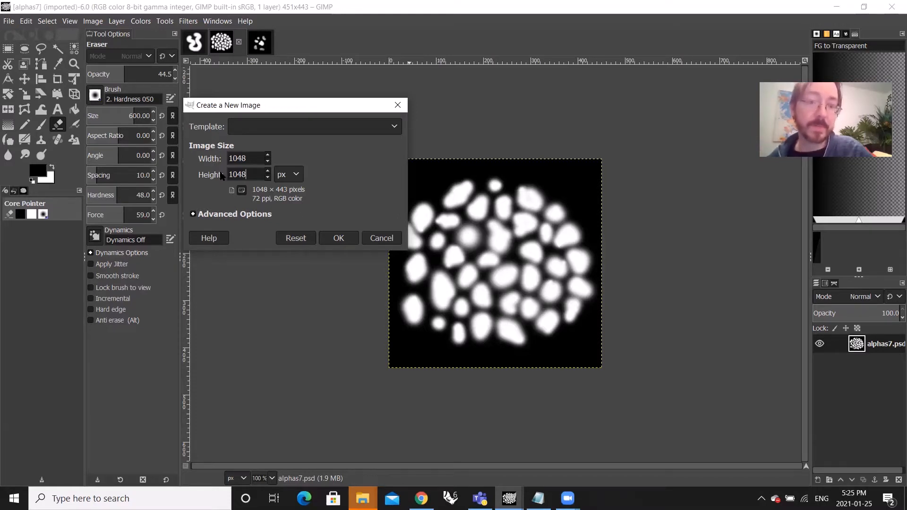
left_click(251, 162)
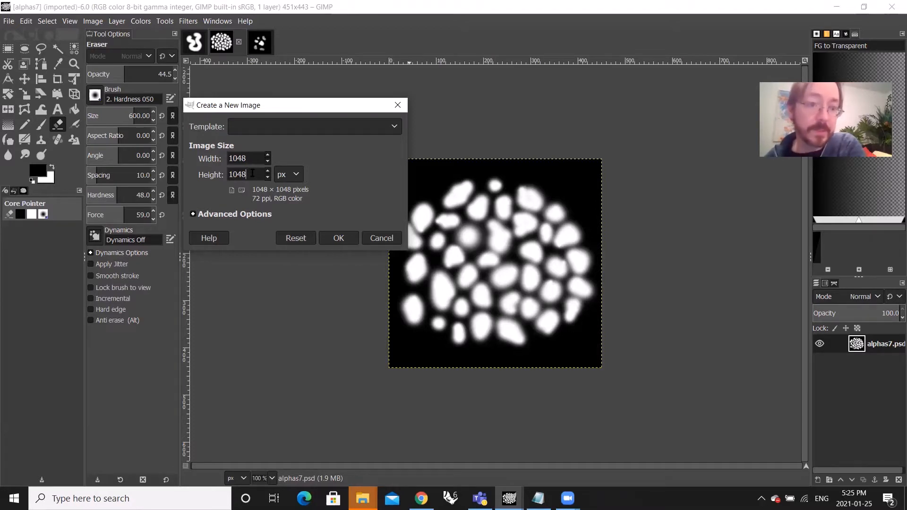
- Set the new image's color space to Grayscale and swap the foreground and background colors to make the background black
left_click(296, 214)
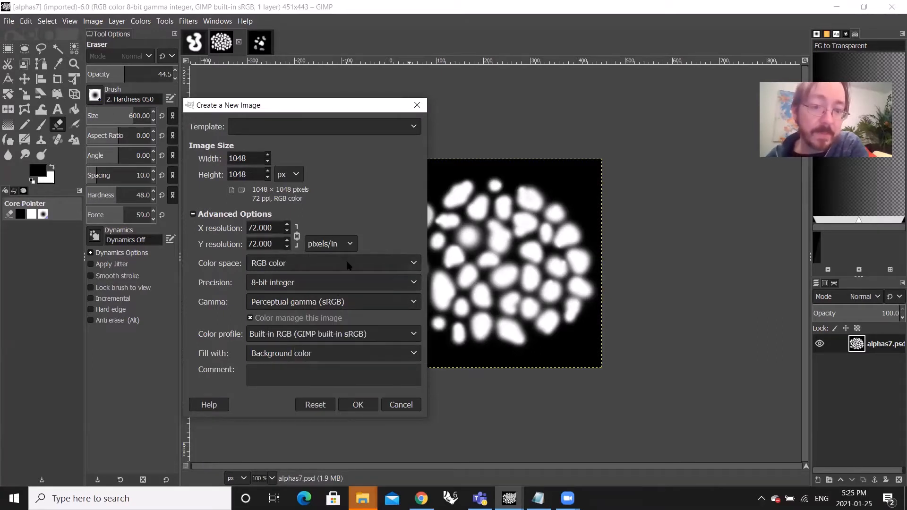
left_click(347, 266)
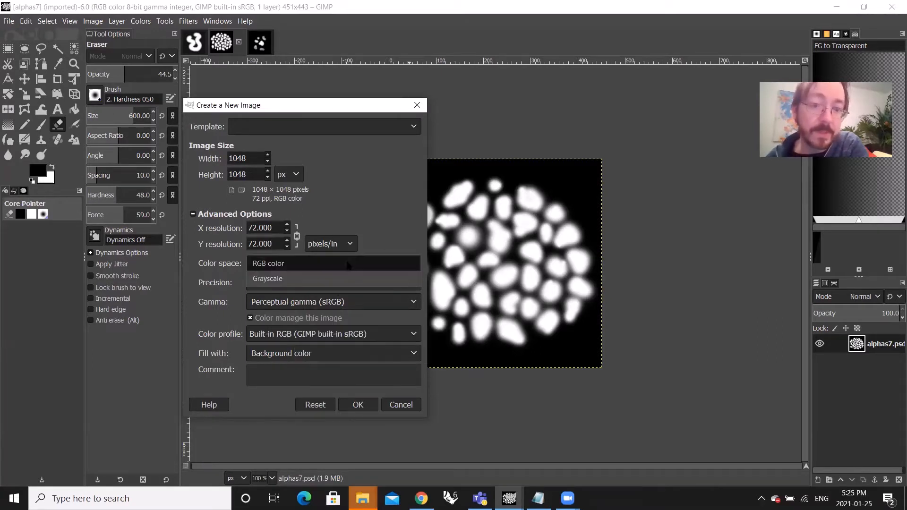
left_click(308, 281)
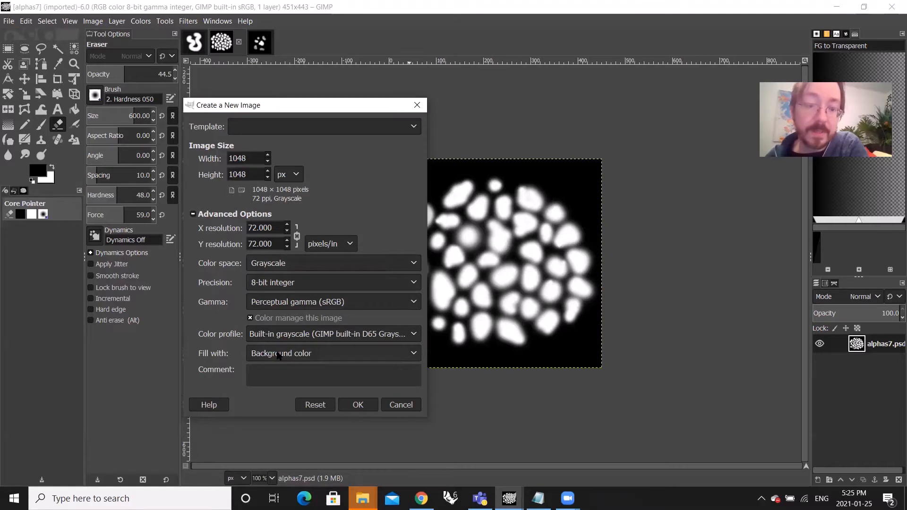
left_click(54, 169)
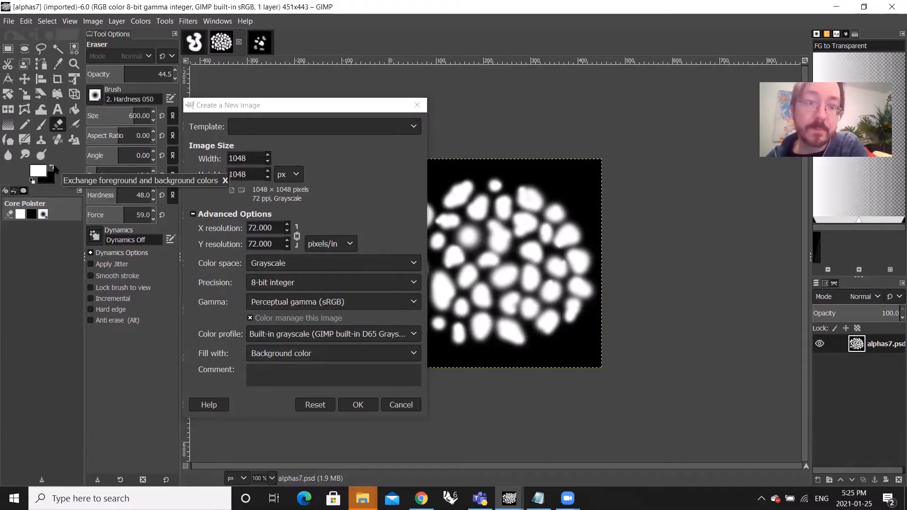
- Check the background color's values in its color selection dialog and accept black
left_click(53, 168)
left_click(53, 168)
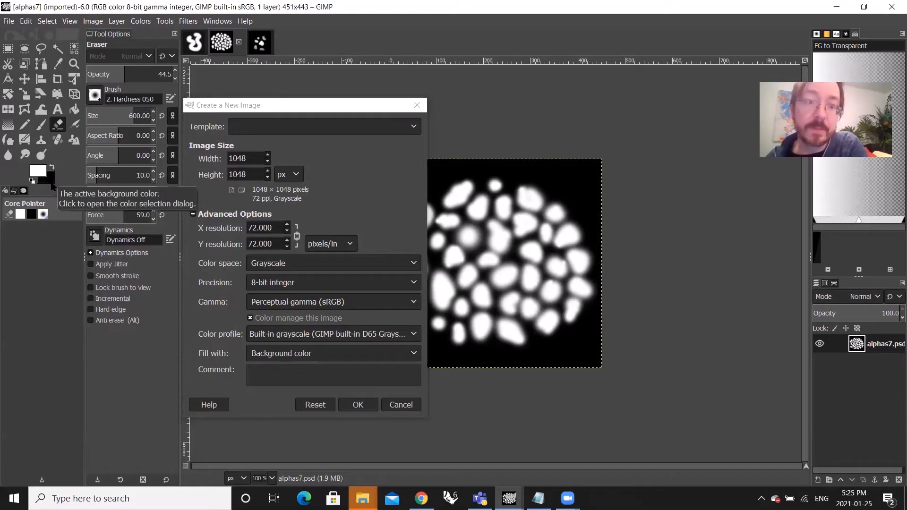
left_click(51, 183)
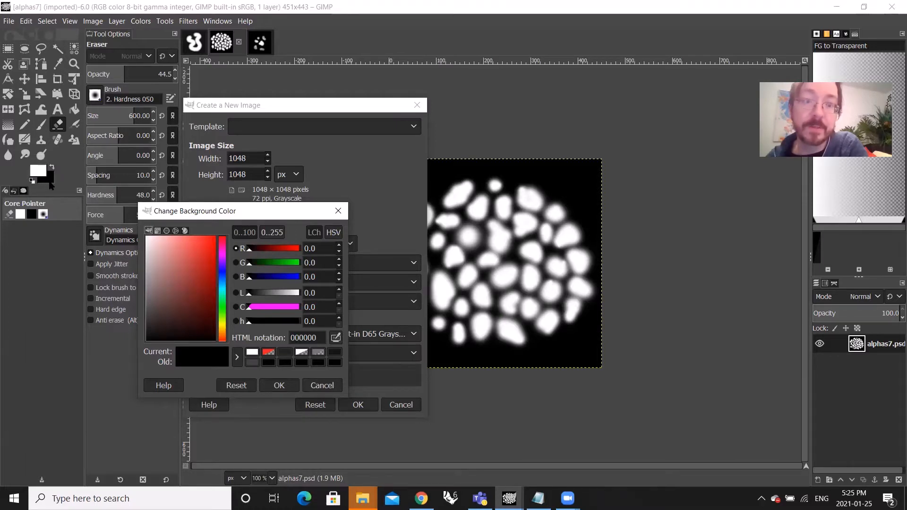
left_click(51, 182)
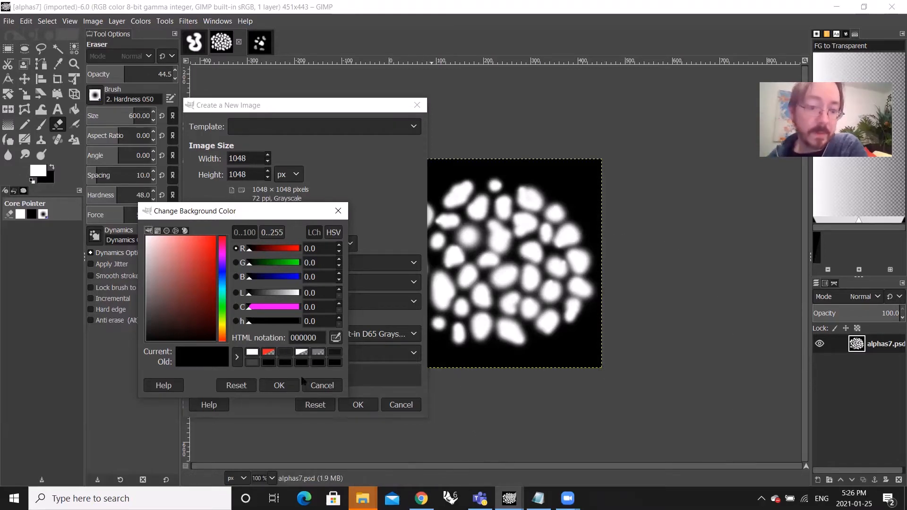
left_click(289, 386)
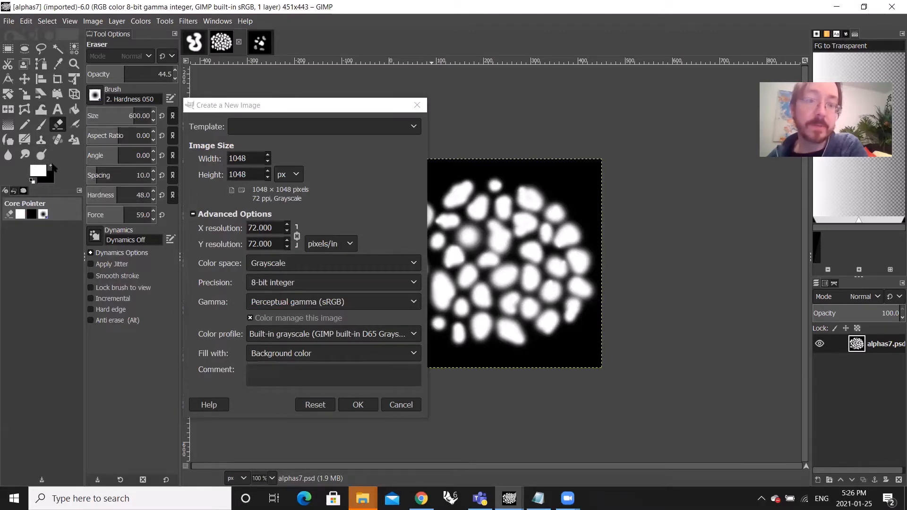
- Keep white as foreground and black as background, and create the grayscale 1048 × 1048 px image filled with the background color
left_click(53, 167)
left_click(53, 166)
left_click(52, 168)
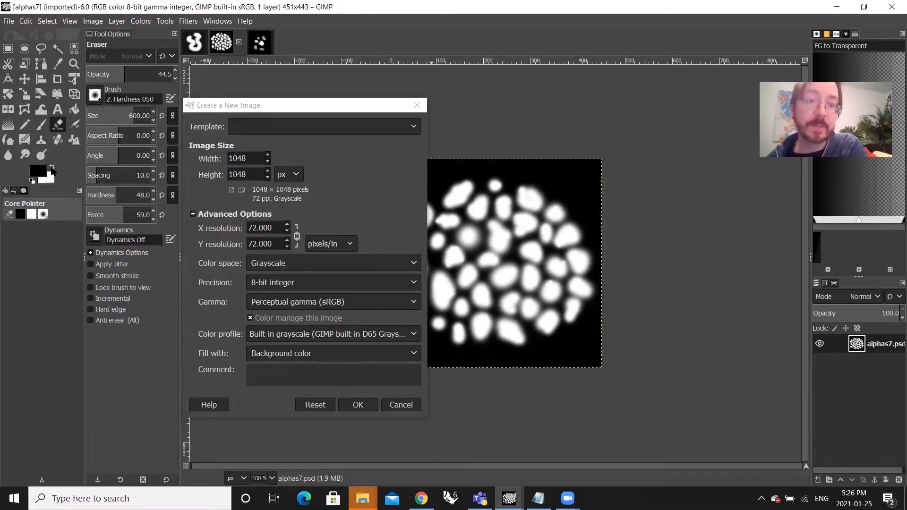
left_click(53, 168)
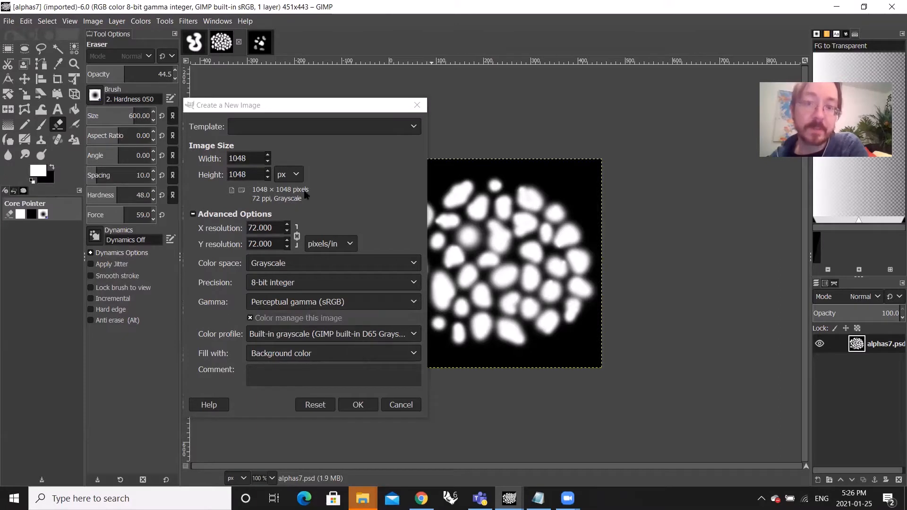
left_click_drag(237, 106, 301, 92)
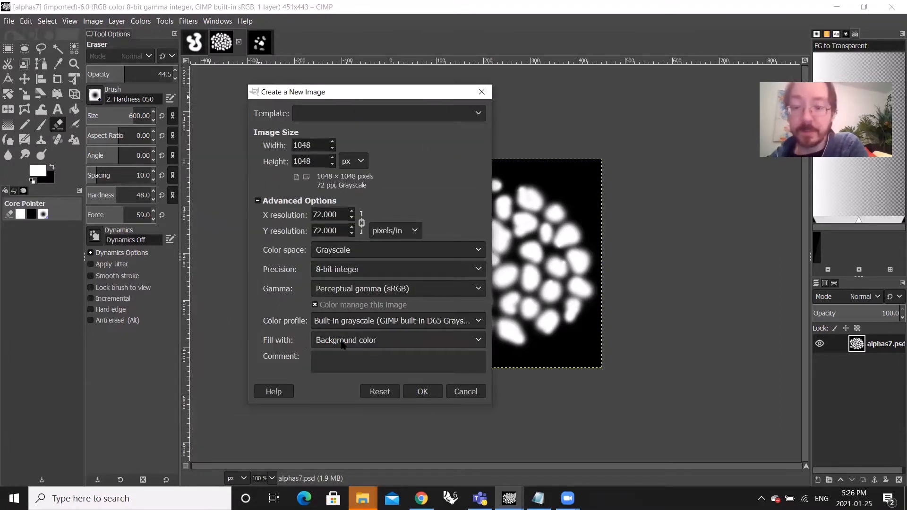
left_click(422, 391)
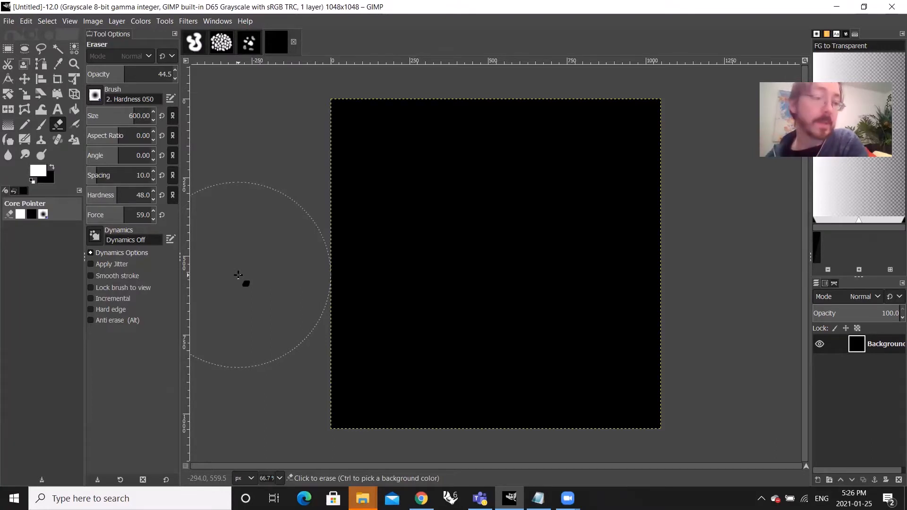
- Check the foreground color's lightness and RGB values in its color selection dialog, keeping it pure white
left_click(37, 175)
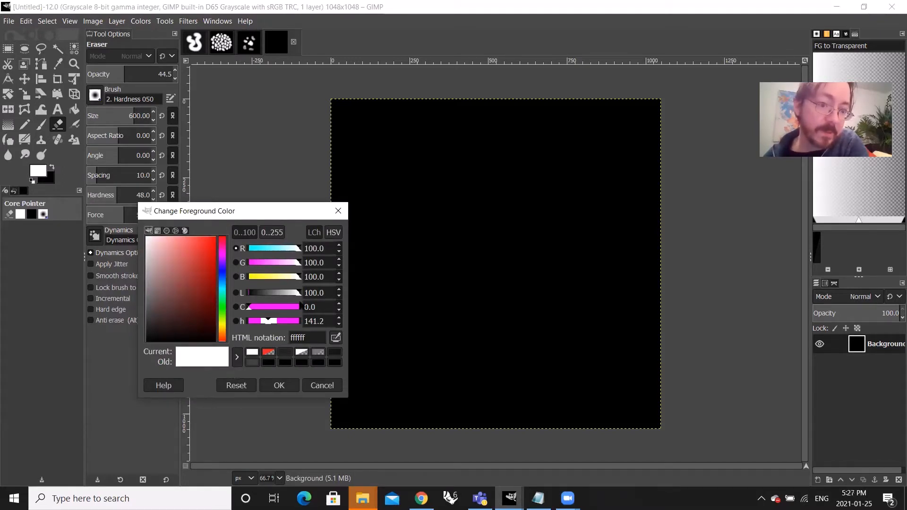
left_click(301, 297)
mouse_move(302, 295)
left_mouse_down()
mouse_move(289, 295)
mouse_move(314, 294)
left_mouse_up()
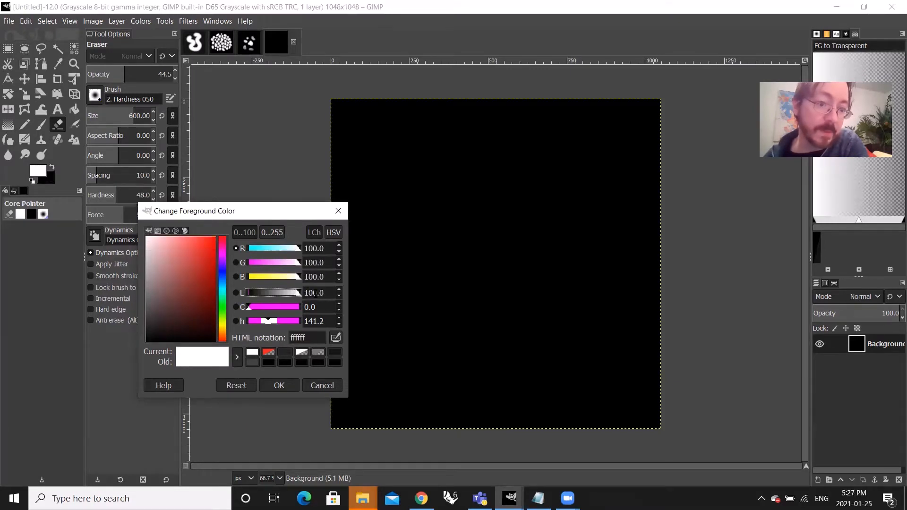
left_click(282, 385)
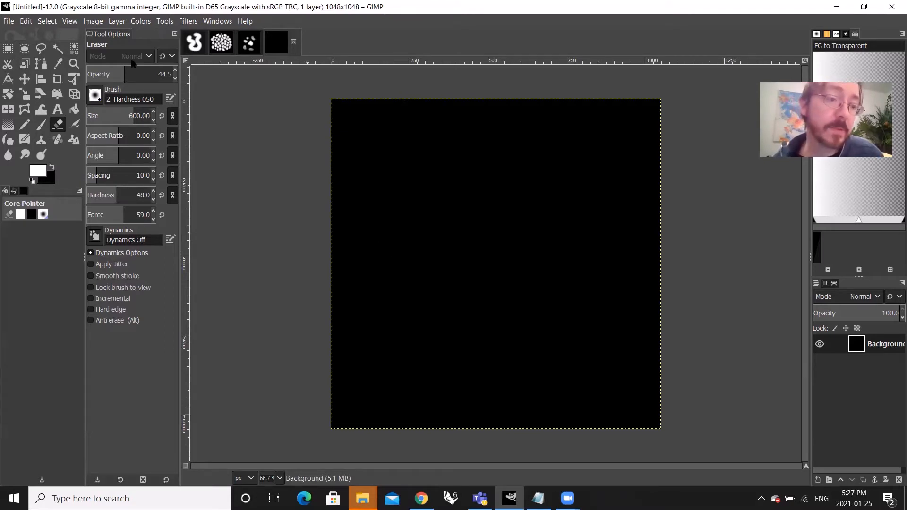
left_click(41, 170)
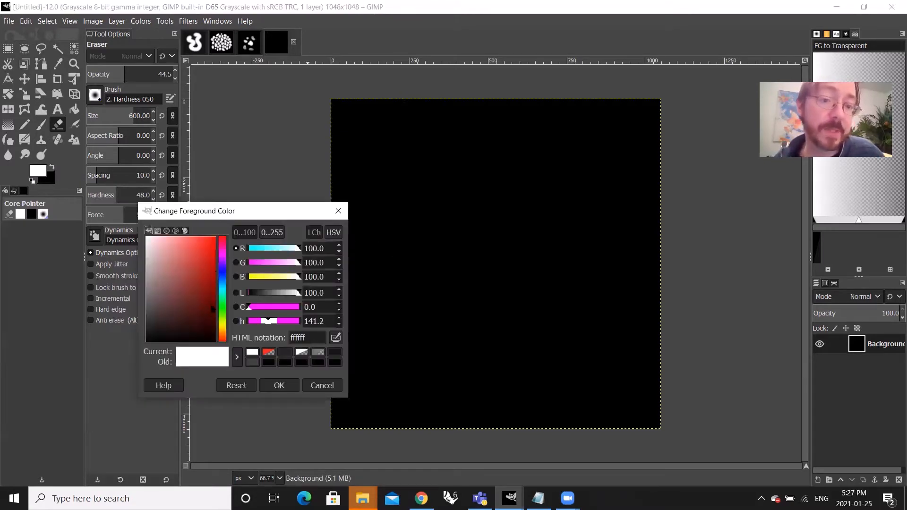
left_click(342, 211)
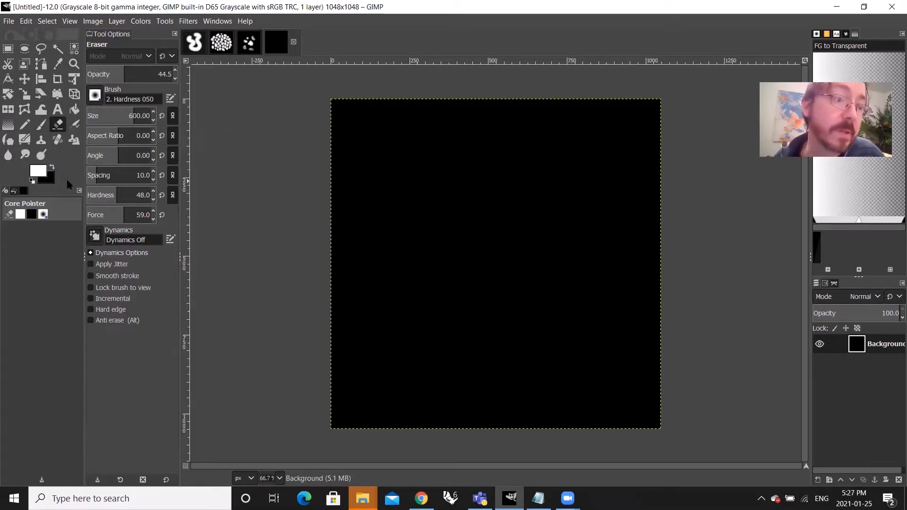
- Choose the Paintbrush tool with the 2. Hardness 050 brush and set its size to 110
left_click(74, 126)
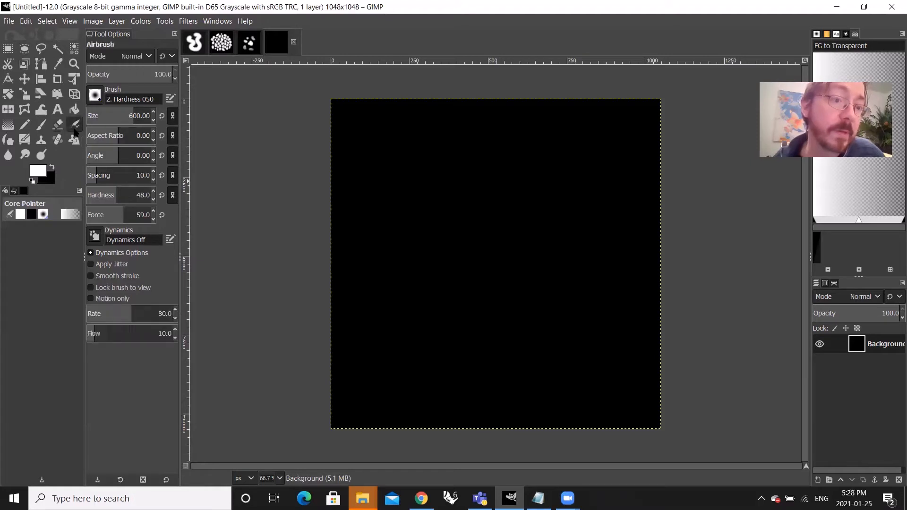
left_click(42, 127)
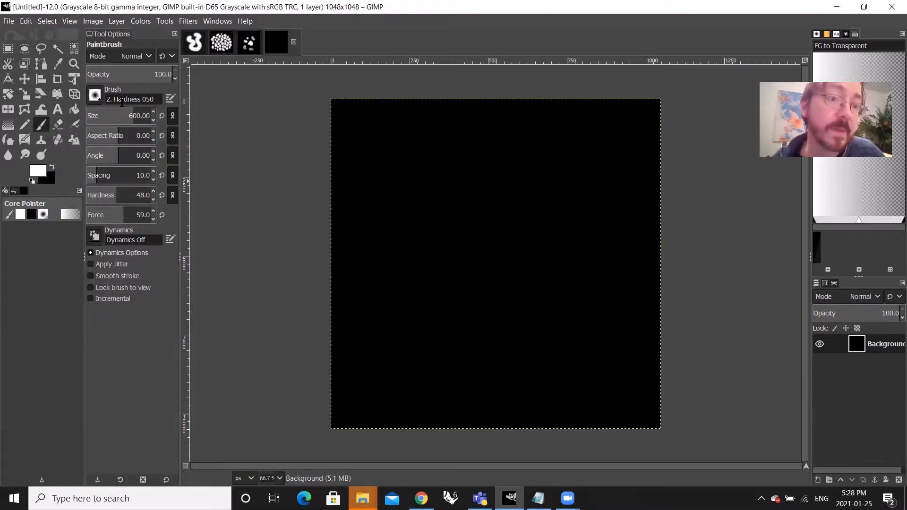
left_click(95, 96)
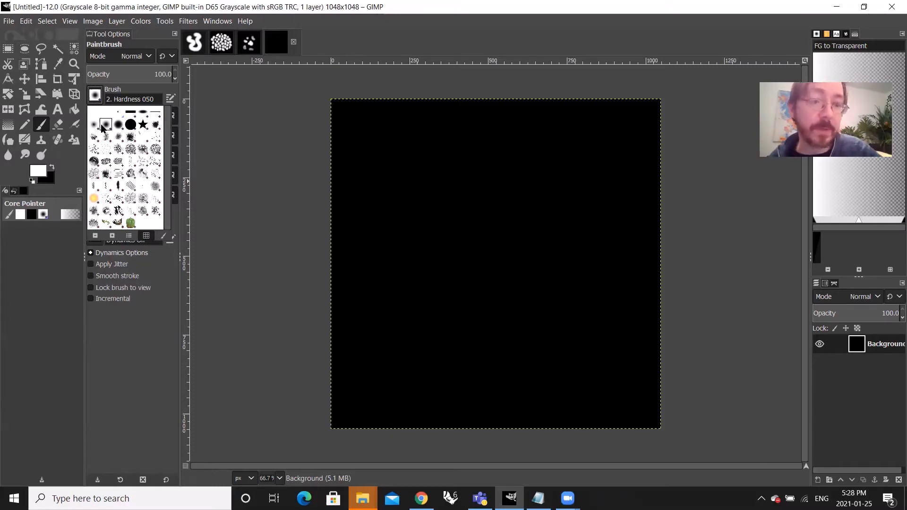
left_click(38, 257)
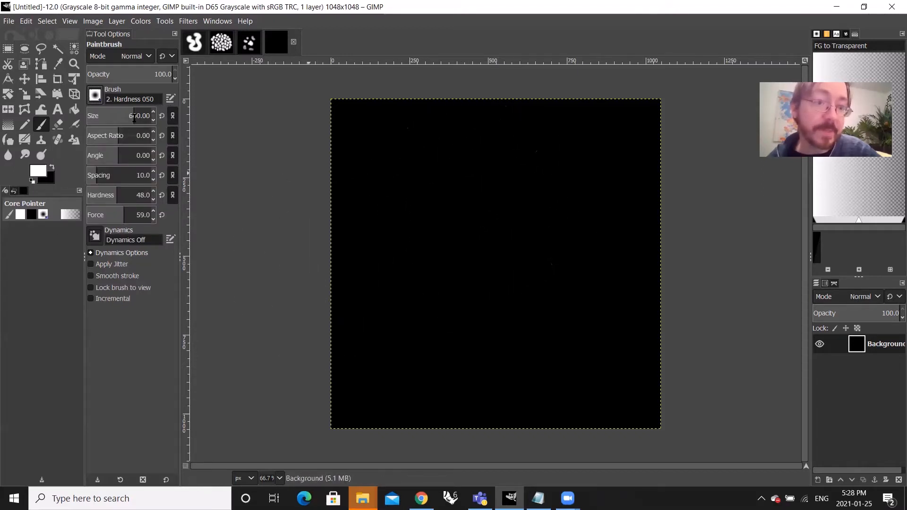
mouse_move(134, 117)
left_mouse_down()
mouse_move(97, 114)
mouse_move(108, 117)
left_mouse_up()
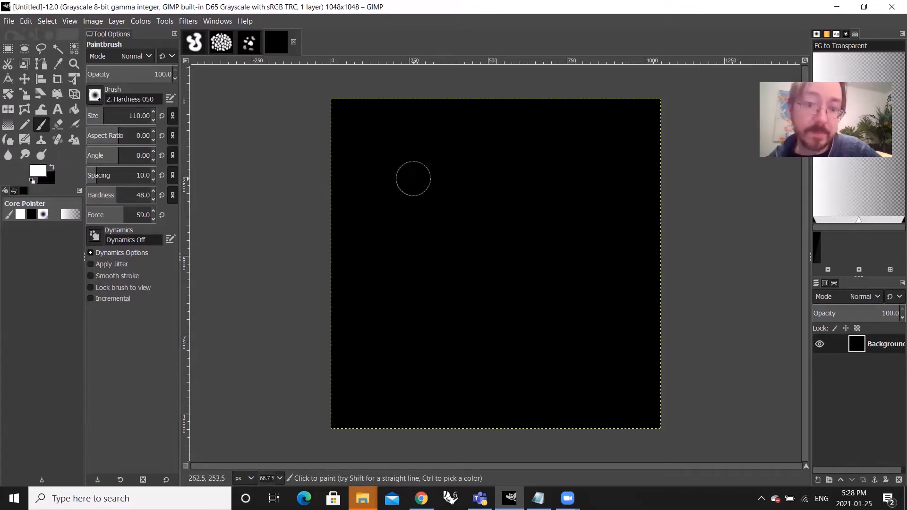
- Paint six separate soft white shapes, a mix of round blobs and wavy strokes, across the black canvas
mouse_move(416, 179)
left_mouse_down()
mouse_move(414, 201)
mouse_move(437, 205)
mouse_move(447, 241)
left_mouse_up()
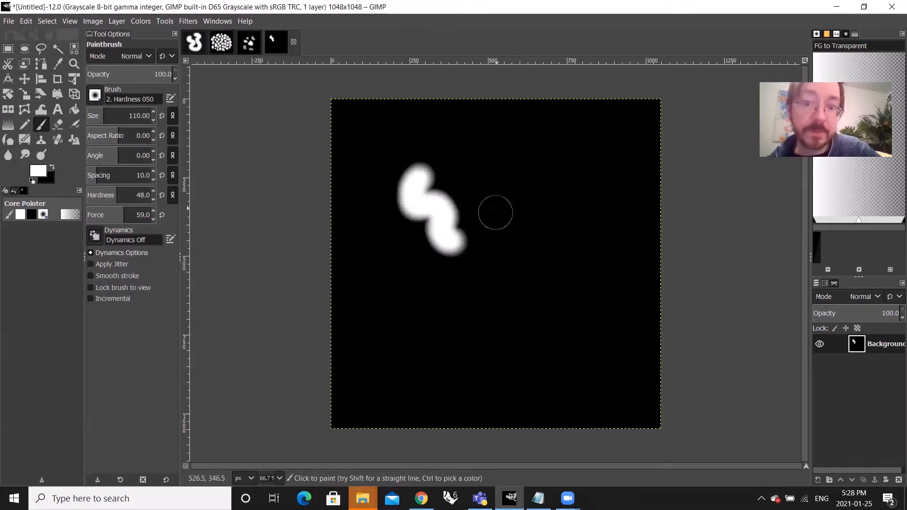
left_click_drag(495, 174, 491, 176)
mouse_move(535, 235)
left_mouse_down()
mouse_move(524, 256)
mouse_move(523, 246)
mouse_move(518, 283)
mouse_move(475, 316)
mouse_move(478, 356)
left_mouse_up()
left_click_drag(413, 312, 414, 286)
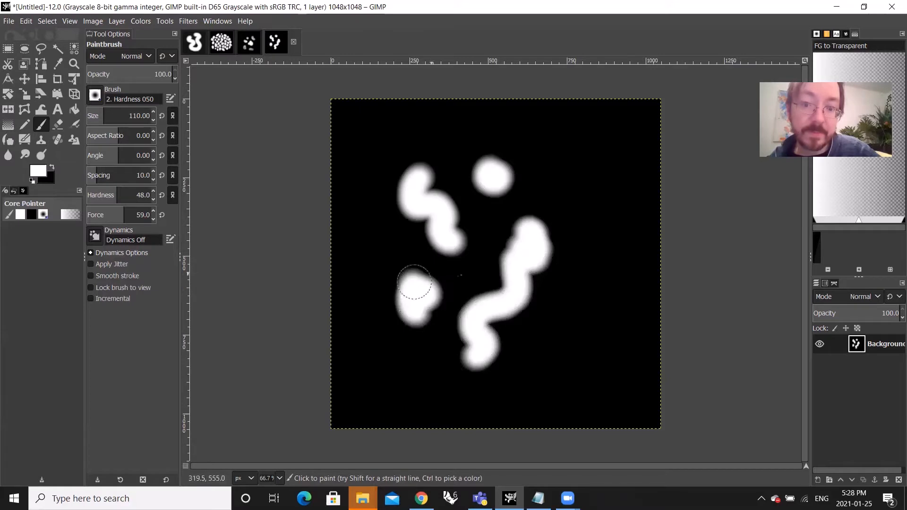
left_click_drag(562, 316, 577, 378)
mouse_move(590, 259)
left_mouse_down()
mouse_move(585, 264)
mouse_move(615, 219)
mouse_move(581, 144)
left_mouse_up()
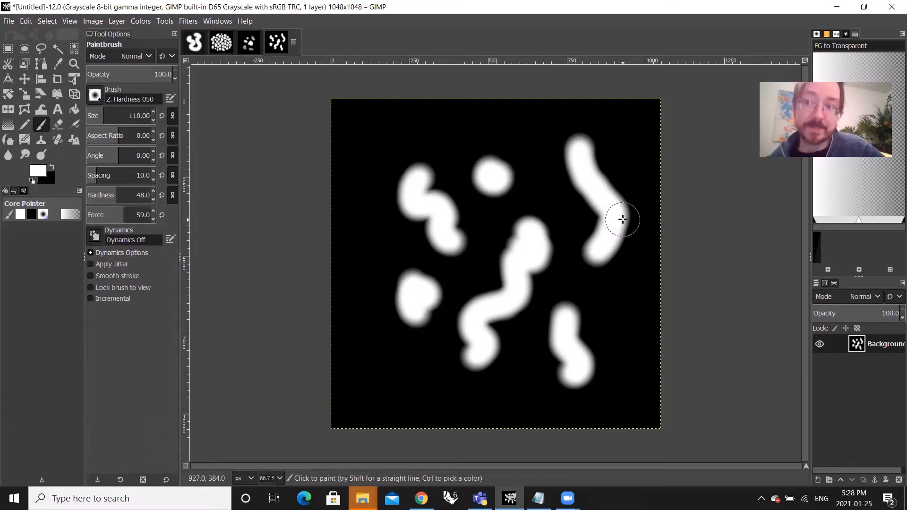
left_click_drag(623, 219, 605, 243)
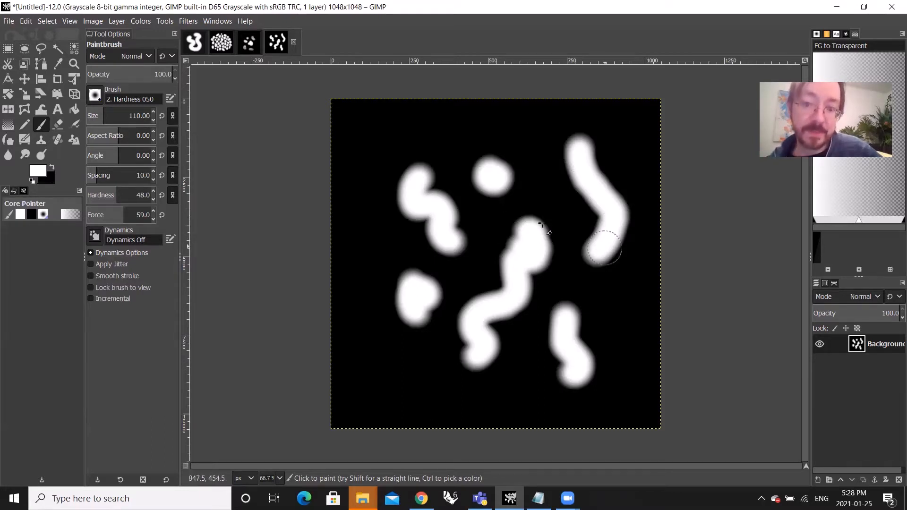
left_click(94, 94)
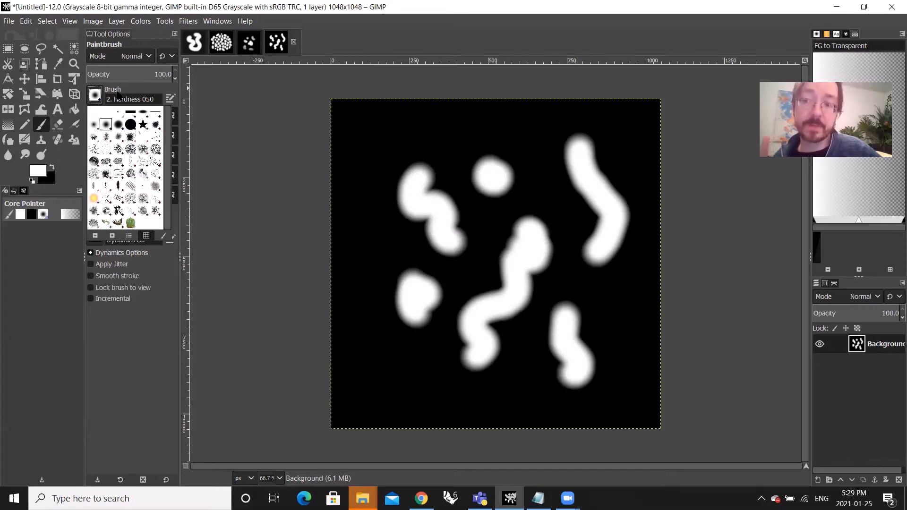
left_click(46, 255)
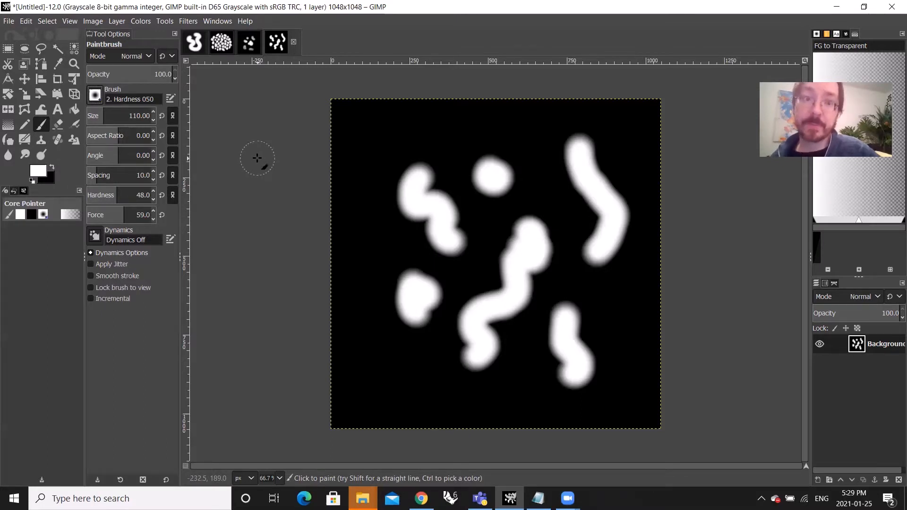
- Export the image as week4_brush_1.png into the Week 4 folder, with the PNG compression level at its minimum
left_click(7, 22)
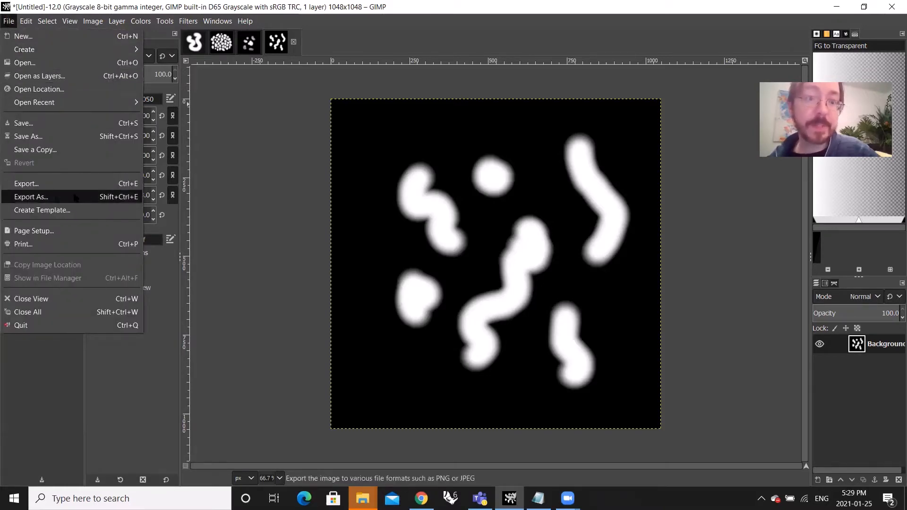
left_click(55, 197)
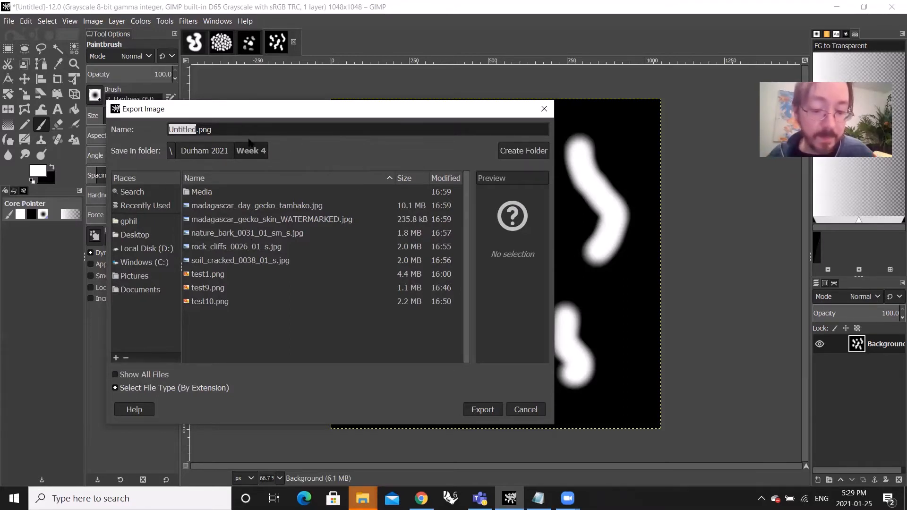
type("week4")
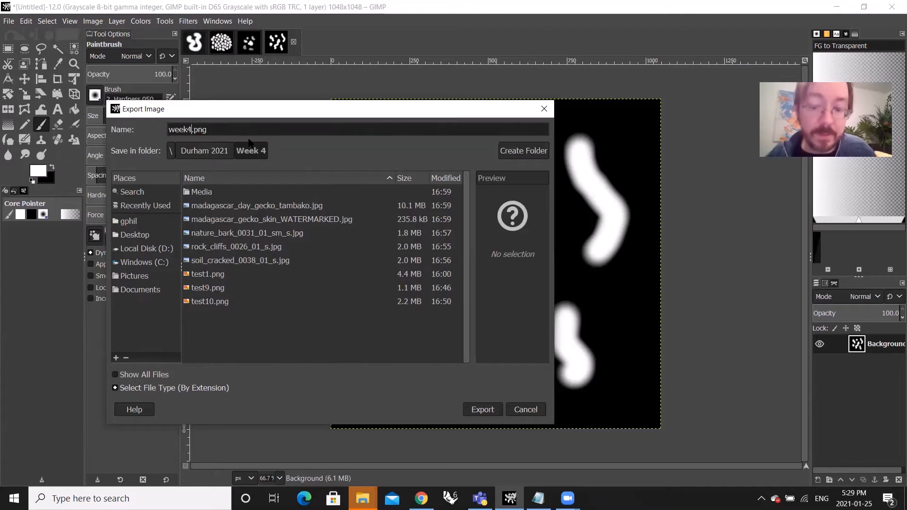
type("_brush")
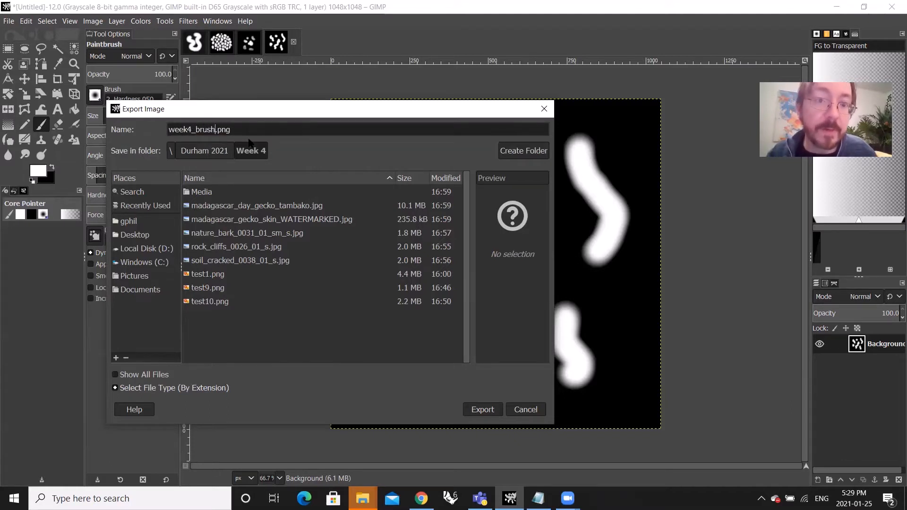
type("_1")
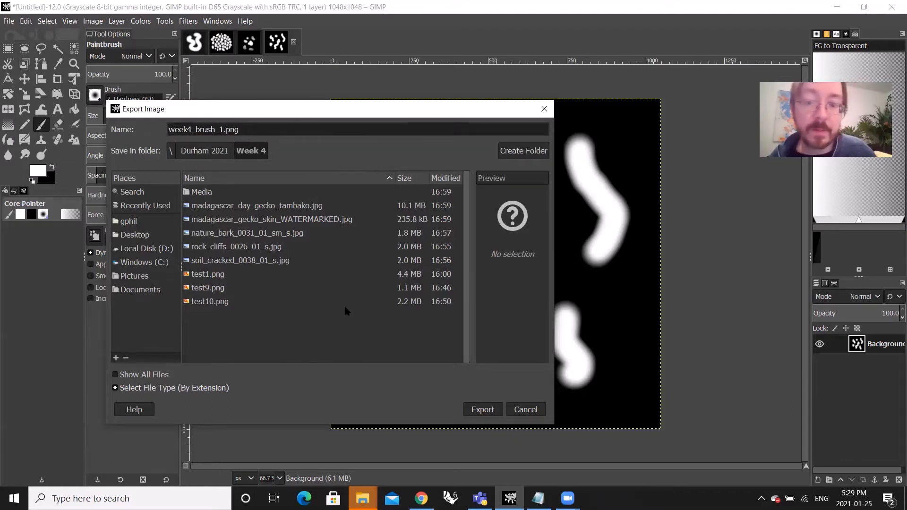
left_click(479, 411)
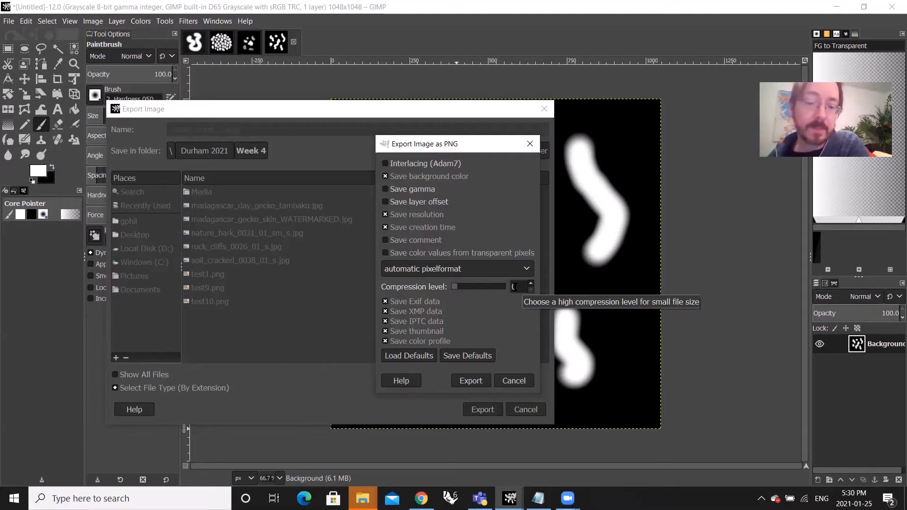
mouse_move(460, 288)
left_mouse_down()
mouse_move(504, 297)
mouse_move(454, 287)
left_mouse_up()
left_click(471, 381)
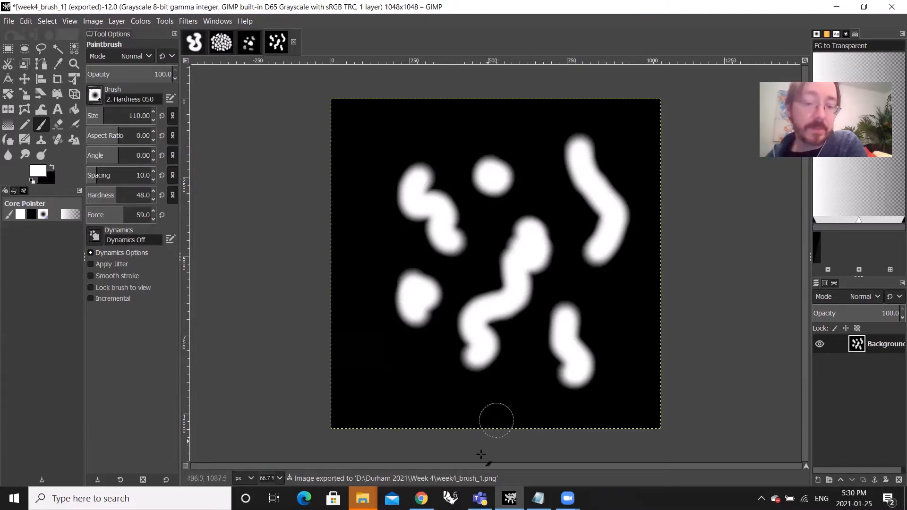
- Switch to SculptGL in the browser and select Brush as the sculpting tool
left_click(421, 499)
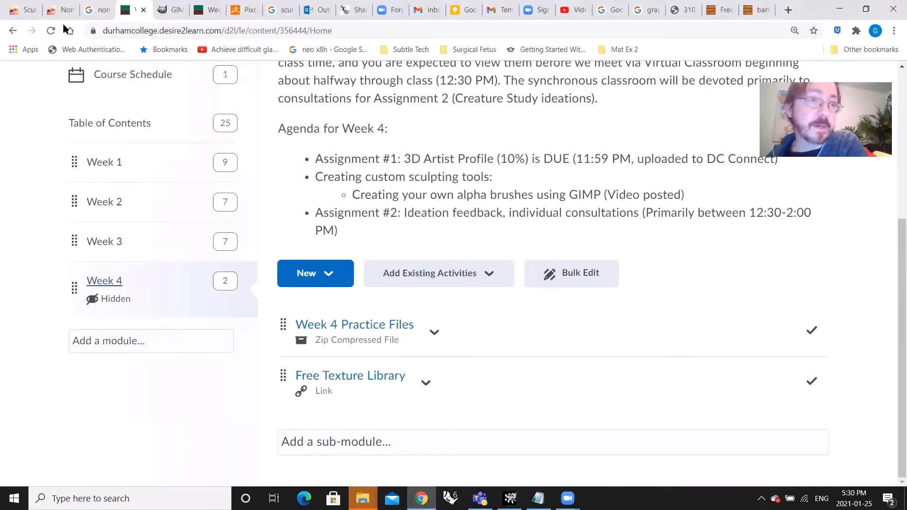
left_click(21, 14)
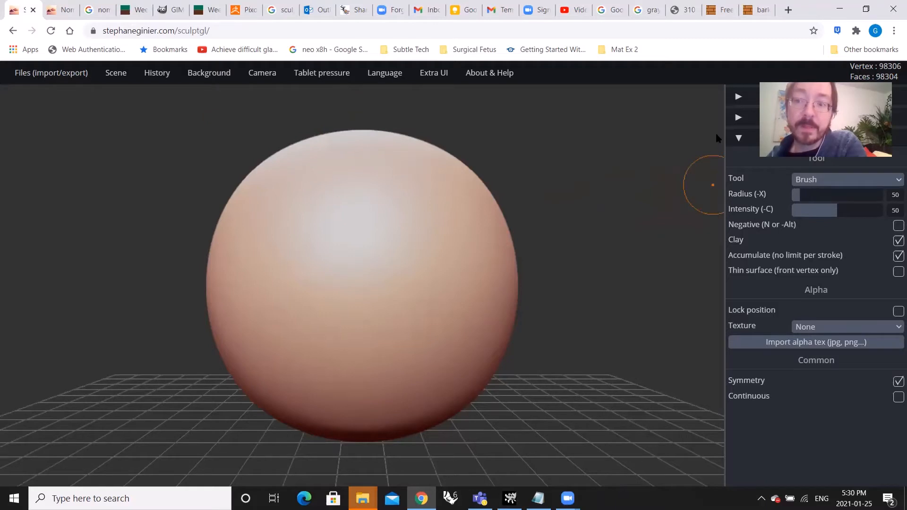
left_click(812, 181)
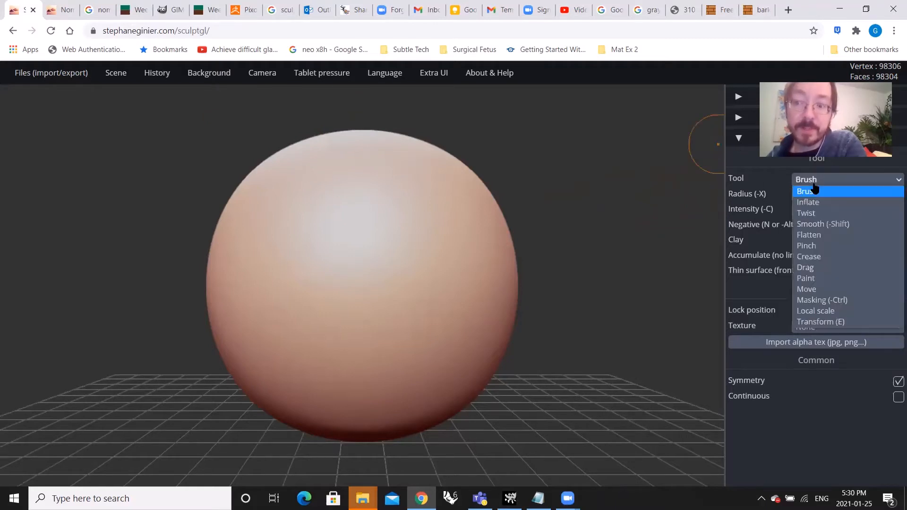
left_click(815, 190)
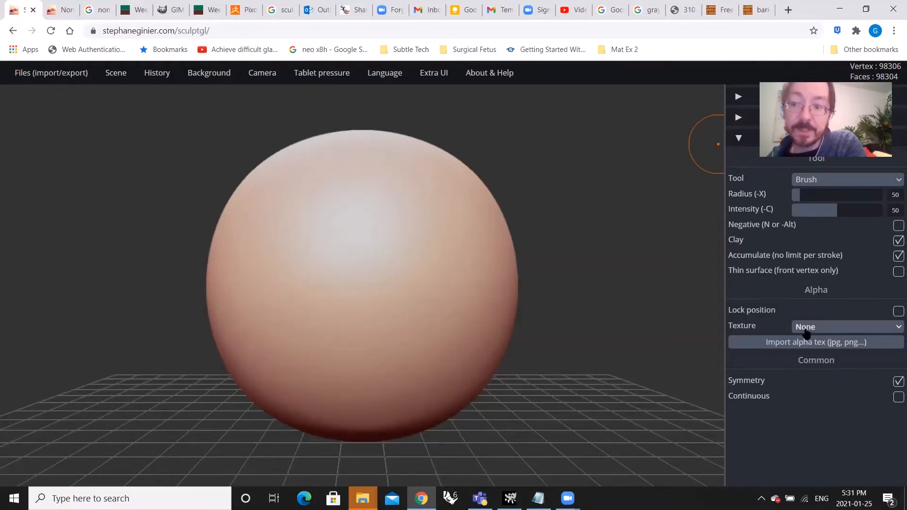
- Import week4_brush_1.png from the Week 4 folder as the sculpting brush's alpha texture
left_click(853, 347)
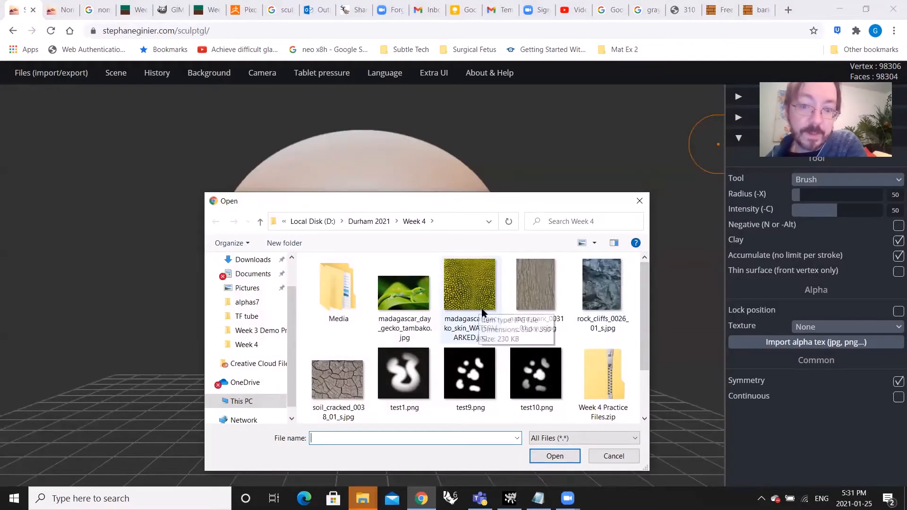
left_click_drag(643, 343, 642, 385)
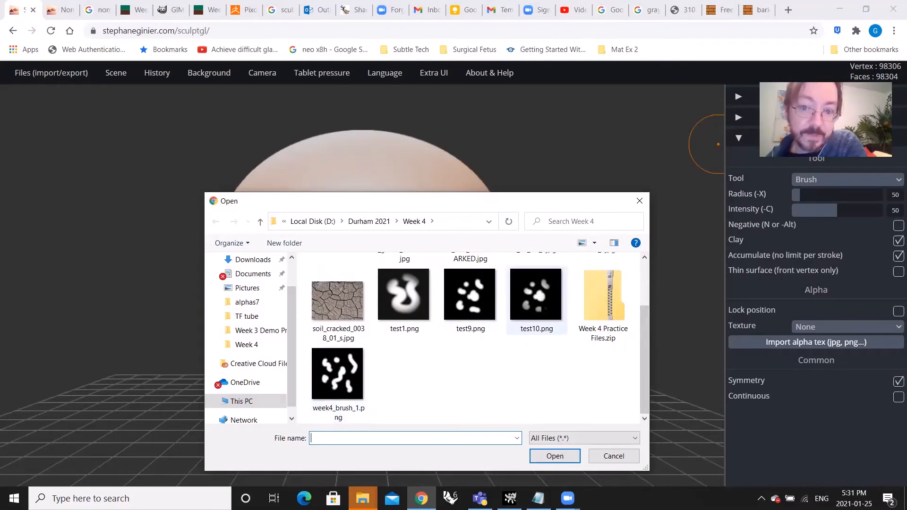
left_click(335, 380)
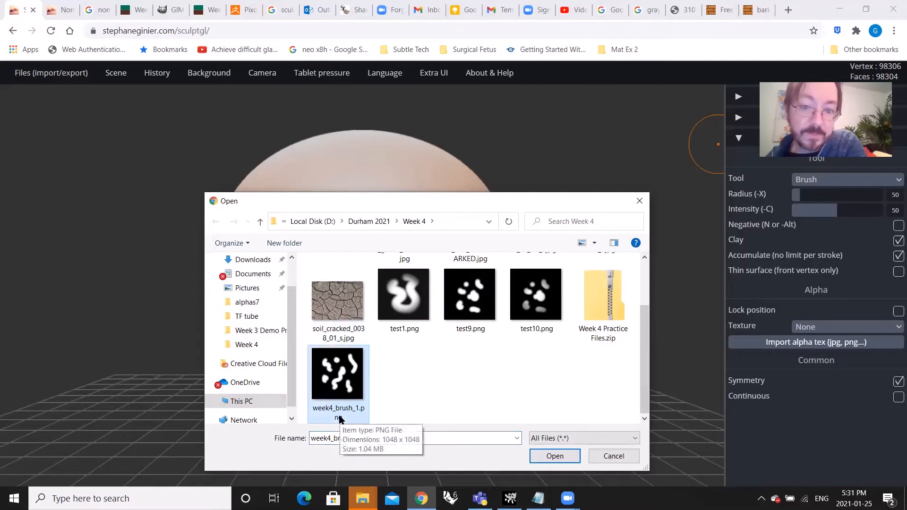
left_click(554, 456)
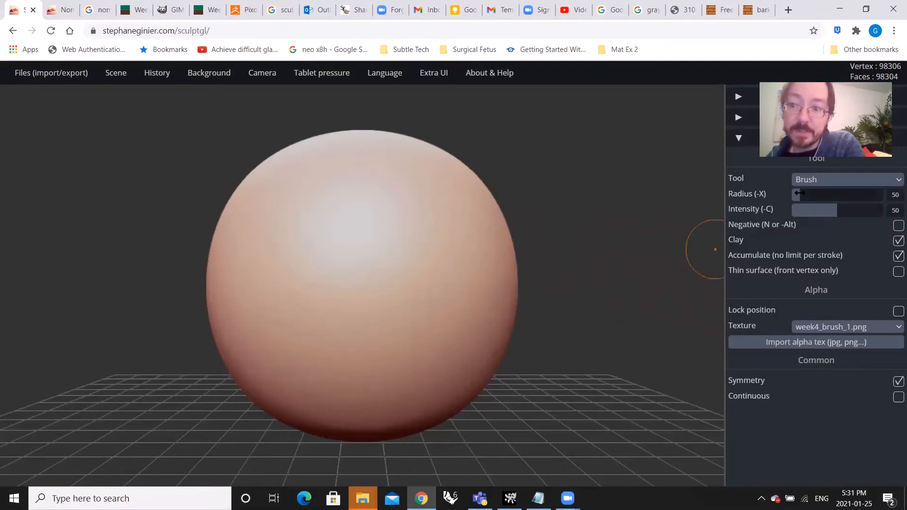
- Set the brush radius to 106 and sculpt a continuous textured stroke across the front of the sphere with the alpha
left_click_drag(798, 193, 810, 193)
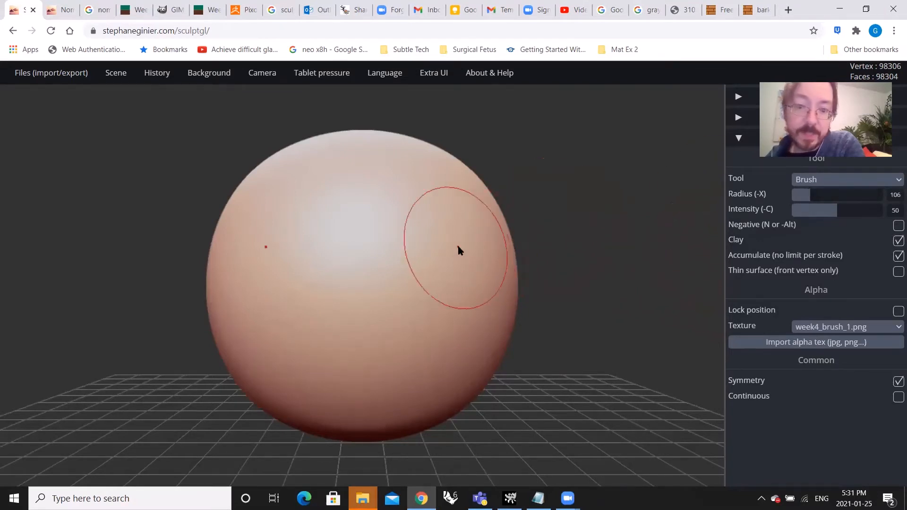
mouse_move(442, 248)
left_mouse_down()
mouse_move(410, 281)
mouse_move(432, 327)
mouse_move(423, 365)
mouse_move(362, 386)
left_mouse_up()
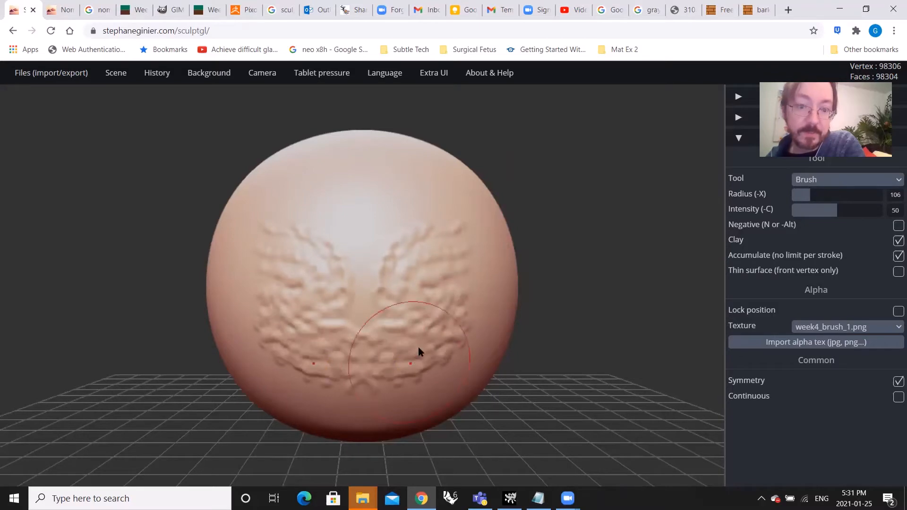
scroll(399, 274, "up", 2)
mouse_move(399, 275)
left_mouse_down()
mouse_move(373, 329)
mouse_move(455, 326)
mouse_move(487, 293)
left_mouse_up()
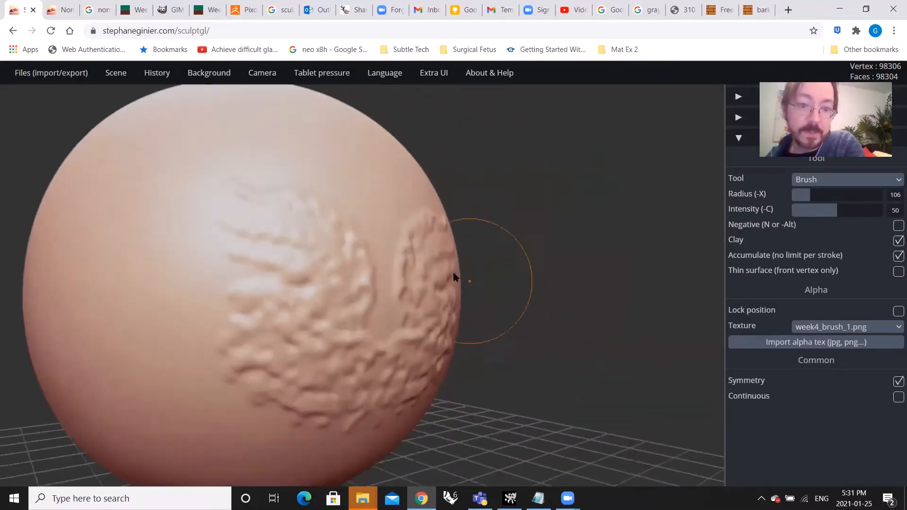
scroll(444, 279, "down", 2)
- Enable Lock position for the alpha and stamp one large imprint of week4_brush_1.png on a smooth side of the sphere
left_click_drag(419, 288, 279, 309)
mouse_move(346, 238)
left_mouse_down()
mouse_move(358, 227)
mouse_move(381, 238)
left_mouse_up()
left_click_drag(501, 278, 284, 278)
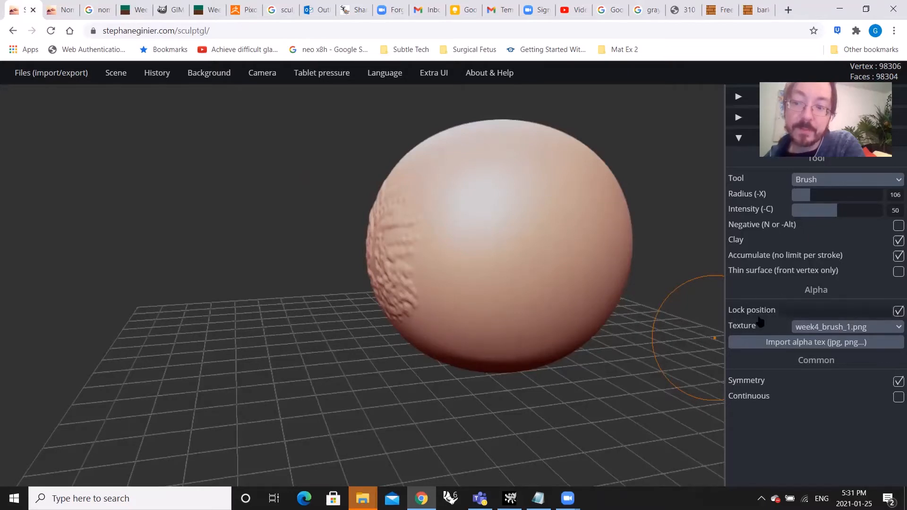
mouse_move(573, 259)
left_mouse_down()
mouse_move(549, 285)
mouse_move(560, 306)
mouse_move(548, 328)
mouse_move(446, 334)
mouse_move(484, 344)
mouse_move(506, 406)
mouse_move(486, 227)
mouse_move(511, 398)
mouse_move(514, 324)
mouse_move(520, 390)
mouse_move(536, 312)
mouse_move(523, 427)
mouse_move(526, 411)
left_mouse_up()
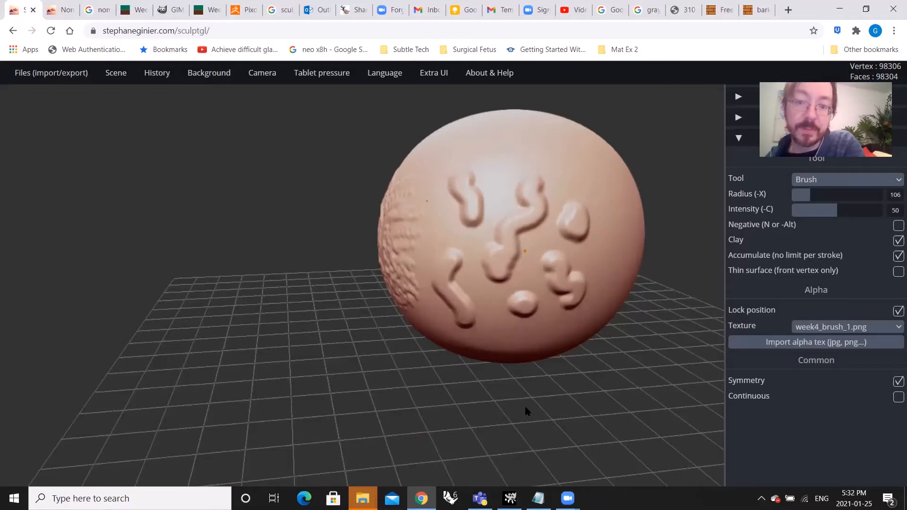
mouse_move(560, 384)
left_mouse_down()
mouse_move(482, 356)
mouse_move(584, 368)
left_mouse_up()
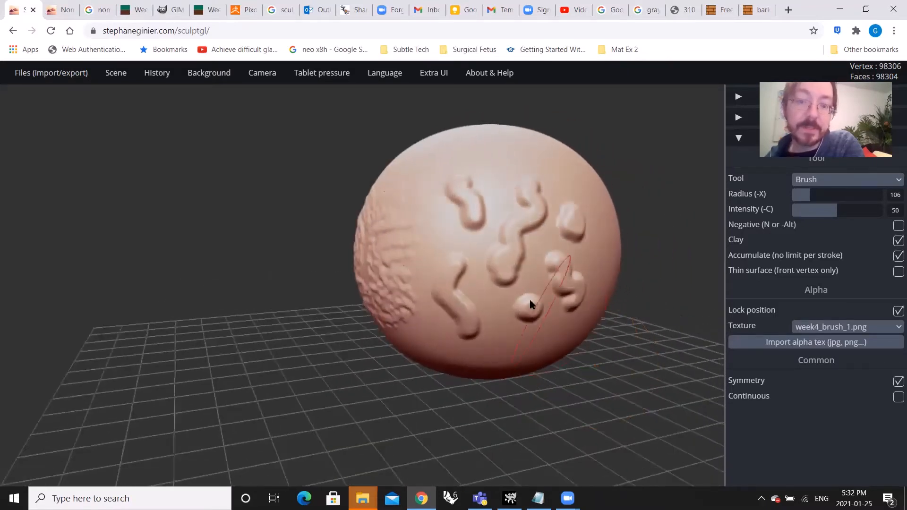
scroll(529, 302, "up", 4)
scroll(529, 297, "down", 5)
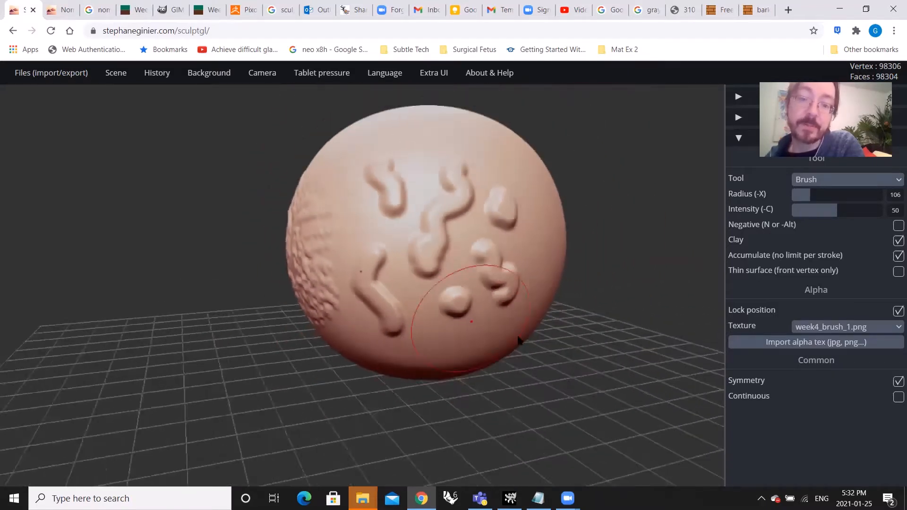
scroll(461, 331, "up", 2)
scroll(460, 331, "up", 2)
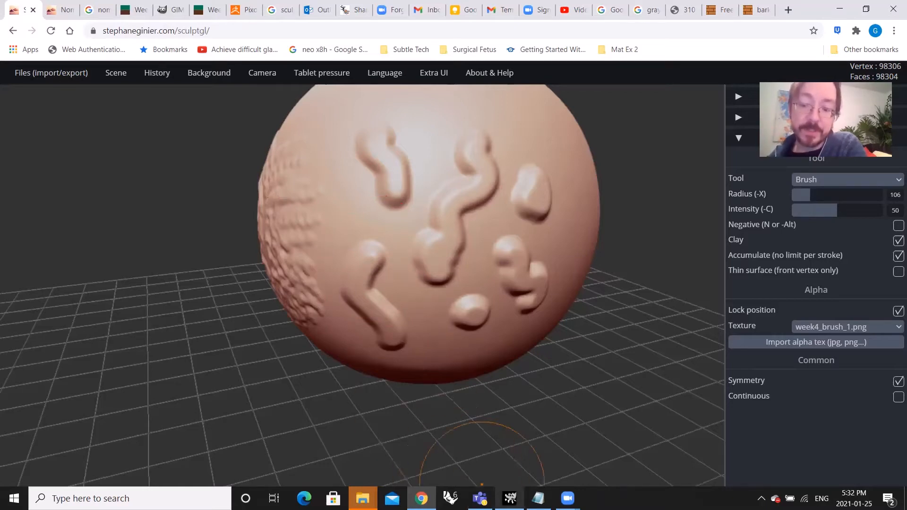
- Switch to GIMP, paint a white vertical stroke running off the canvas's upper edge, and undo it
left_click(510, 498)
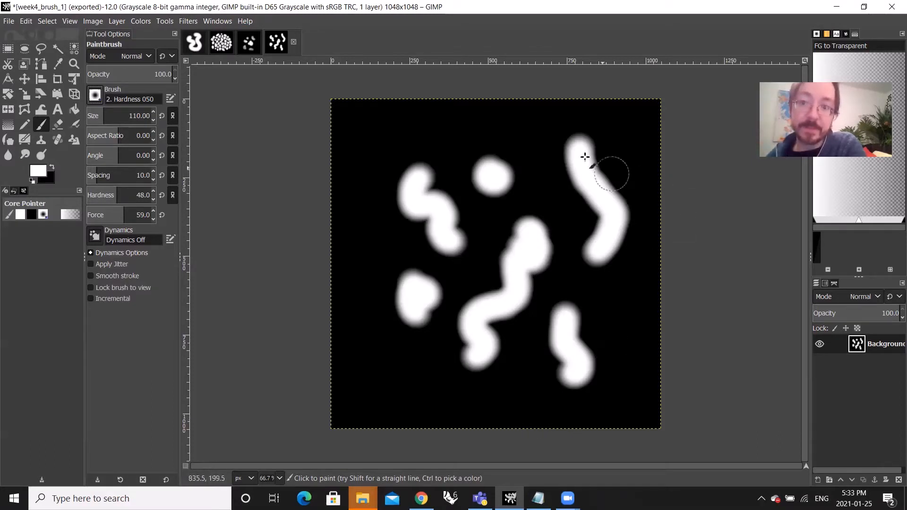
left_click(528, 138)
left_click_drag(526, 131, 526, 92)
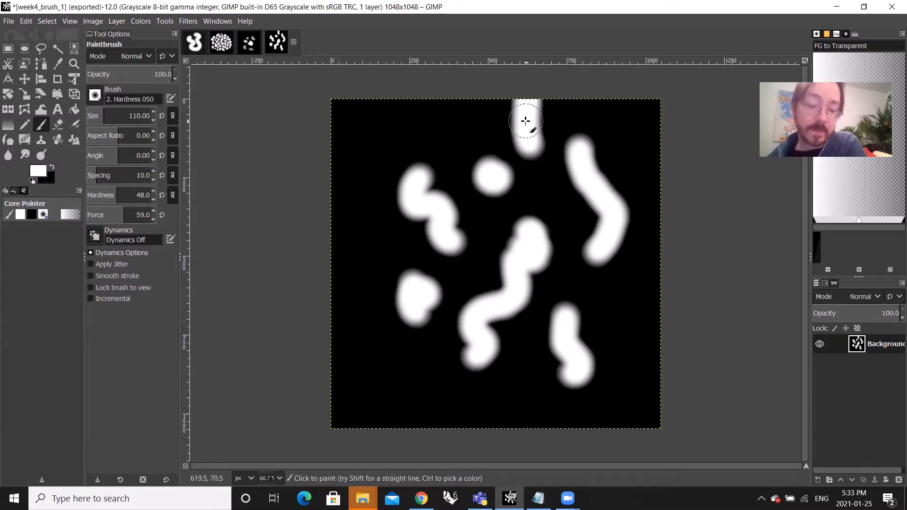
key("ctrl+z")
key("ctrl+z")
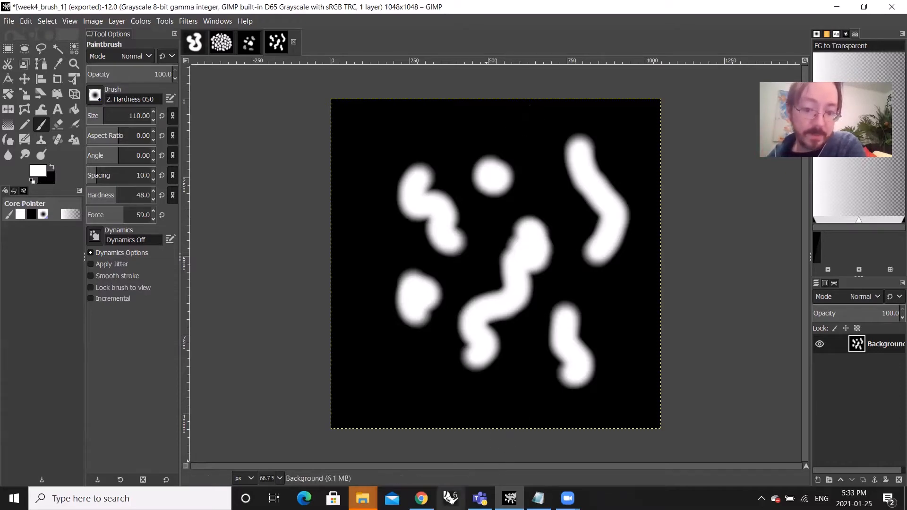
- Switch back to SculptGL and import test1.png from the Week 4 folder as the brush's alpha texture
left_click(421, 498)
mouse_move(586, 306)
left_mouse_down()
mouse_move(326, 275)
mouse_move(607, 312)
mouse_move(559, 222)
mouse_move(407, 334)
mouse_move(308, 299)
left_mouse_up()
scroll(337, 280, "down", 2)
scroll(621, 245, "up", 3)
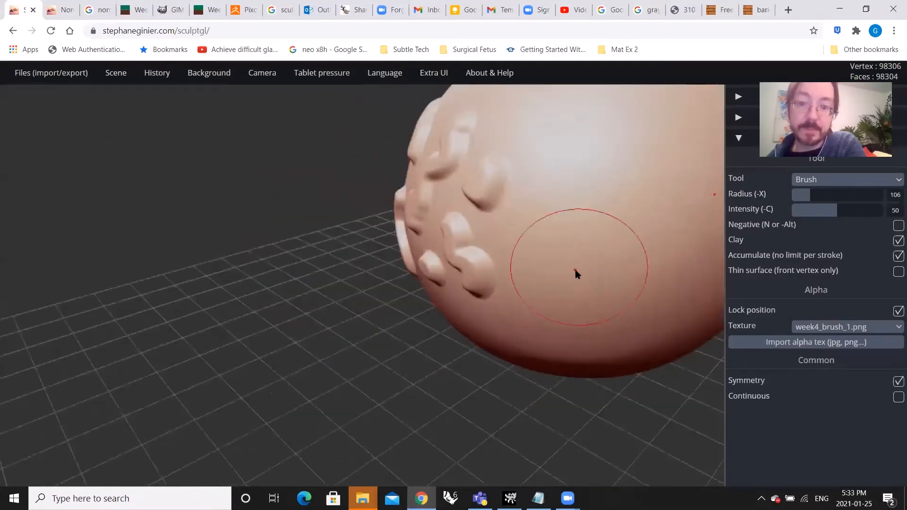
mouse_move(578, 229)
left_mouse_down()
mouse_move(399, 260)
mouse_move(380, 286)
left_mouse_up()
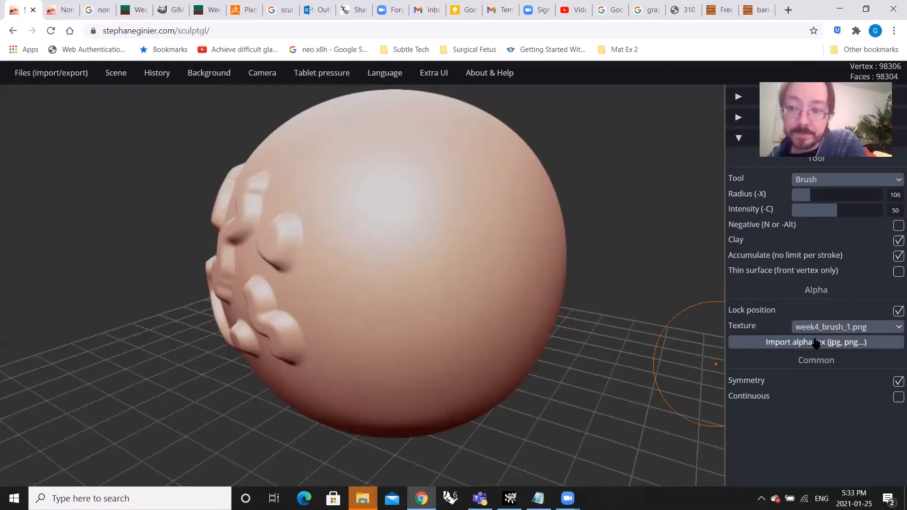
left_click(819, 341)
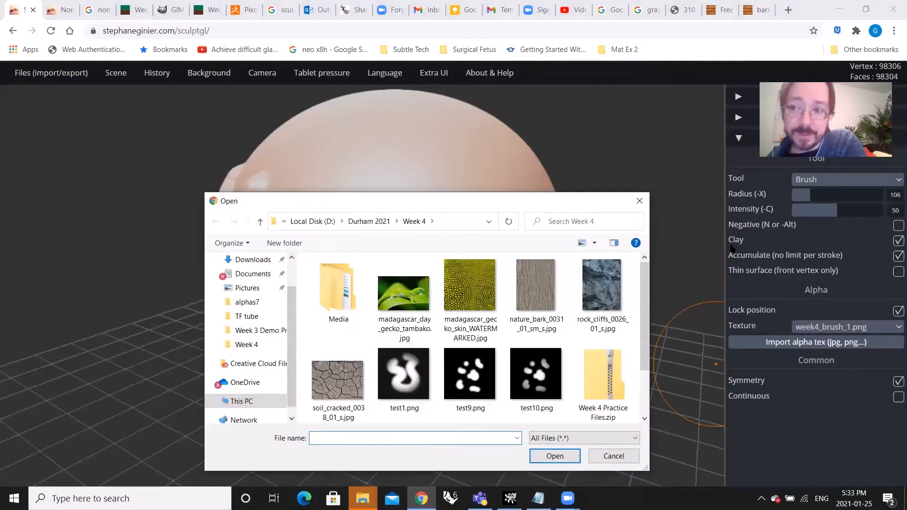
left_click(416, 376)
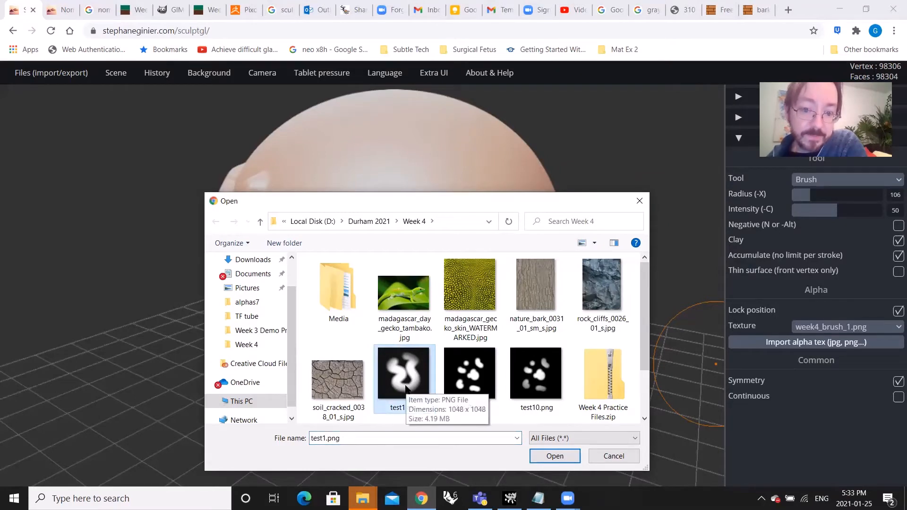
left_click(555, 456)
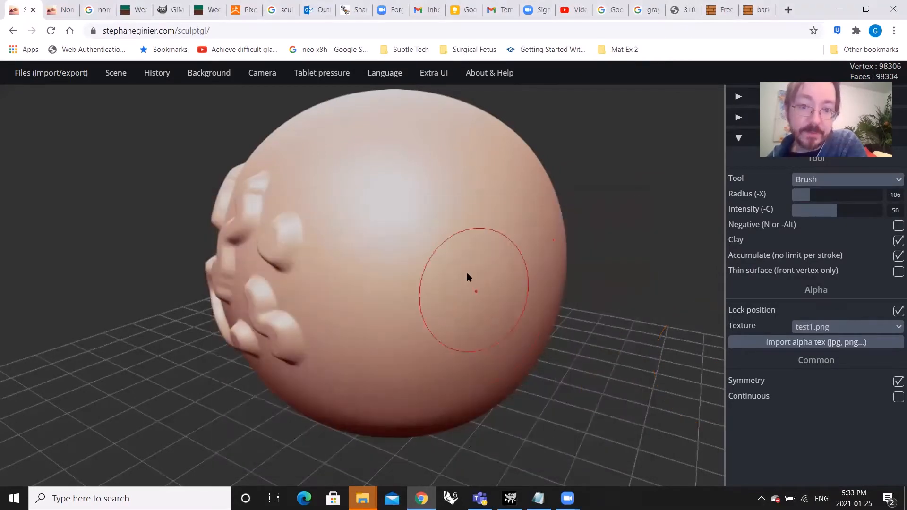
- Stamp two large imprints of the test1.png alpha on the sphere's smooth side, one below the other
mouse_move(436, 235)
left_mouse_down()
mouse_move(467, 359)
mouse_move(432, 304)
mouse_move(441, 384)
mouse_move(436, 366)
mouse_move(441, 383)
mouse_move(457, 371)
mouse_move(403, 312)
mouse_move(435, 394)
mouse_move(417, 345)
left_mouse_up()
scroll(401, 310, "up", 3)
scroll(417, 346, "down", 3)
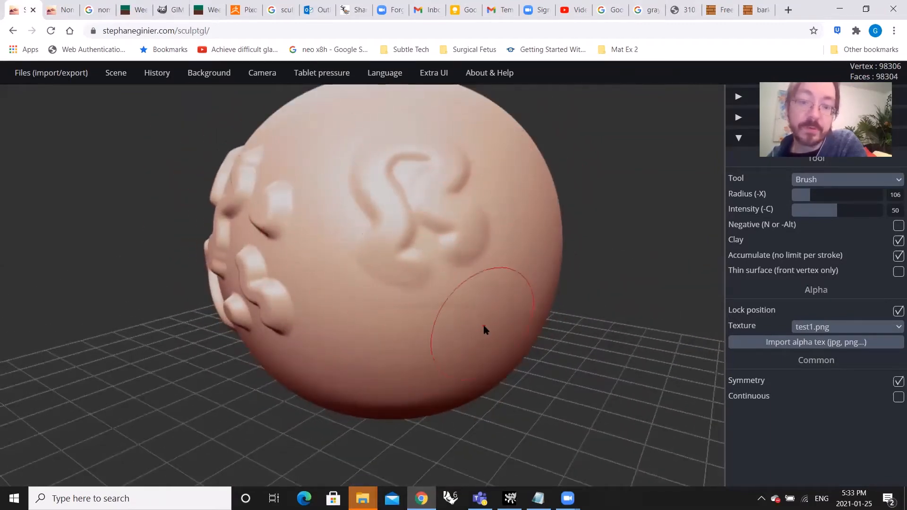
mouse_move(484, 327)
left_mouse_down()
mouse_move(338, 287)
mouse_move(458, 333)
mouse_move(469, 322)
mouse_move(413, 324)
mouse_move(571, 330)
mouse_move(540, 326)
mouse_move(521, 369)
mouse_move(538, 370)
mouse_move(399, 332)
left_mouse_up()
scroll(440, 270, "up", 3)
scroll(426, 332, "down", 6)
scroll(515, 346, "up", 3)
left_click_drag(509, 344, 571, 371)
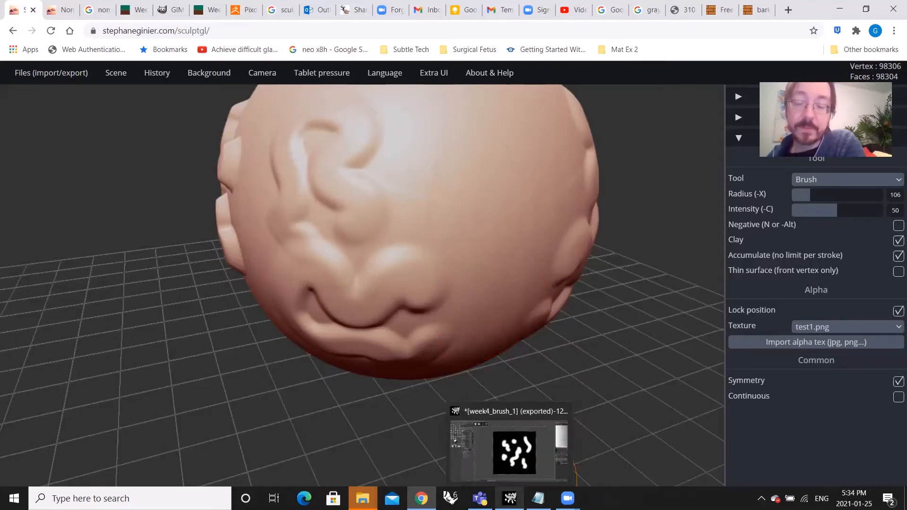
- Switch to GIMP, undo all the painted white shapes back to the plain black canvas, and choose the Text tool
left_click(509, 498)
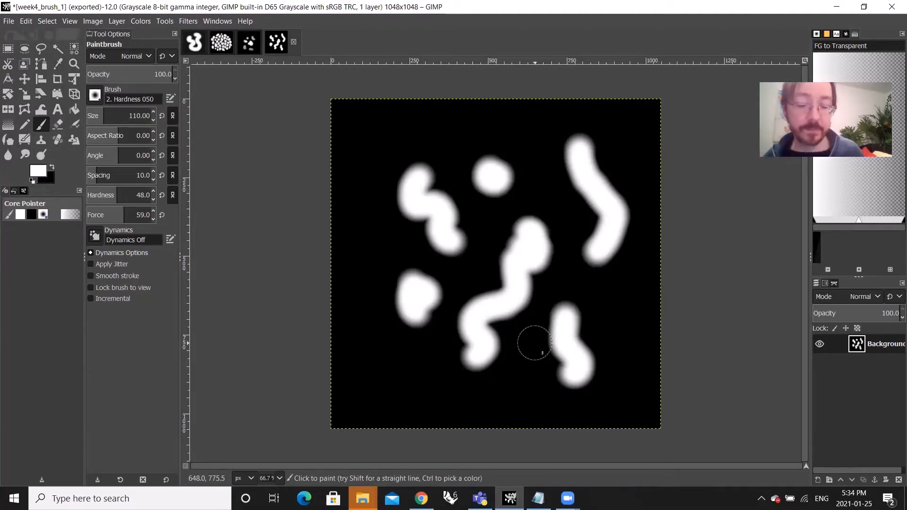
key("ctrl")
key("ctrl+z")
key("ctrl+z")
key("ctrl+z")
key("ctrl+z")
key("ctrl+z")
key("ctrl+z")
key("ctrl+z")
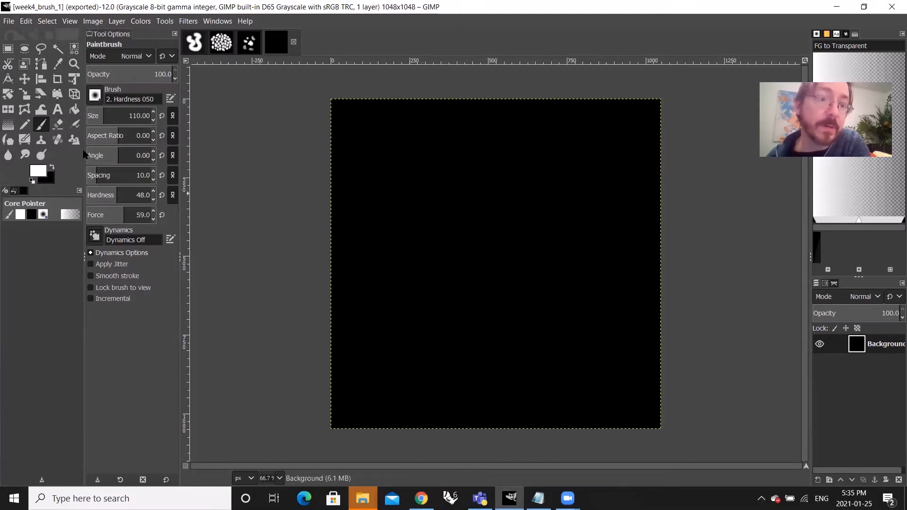
left_click(57, 111)
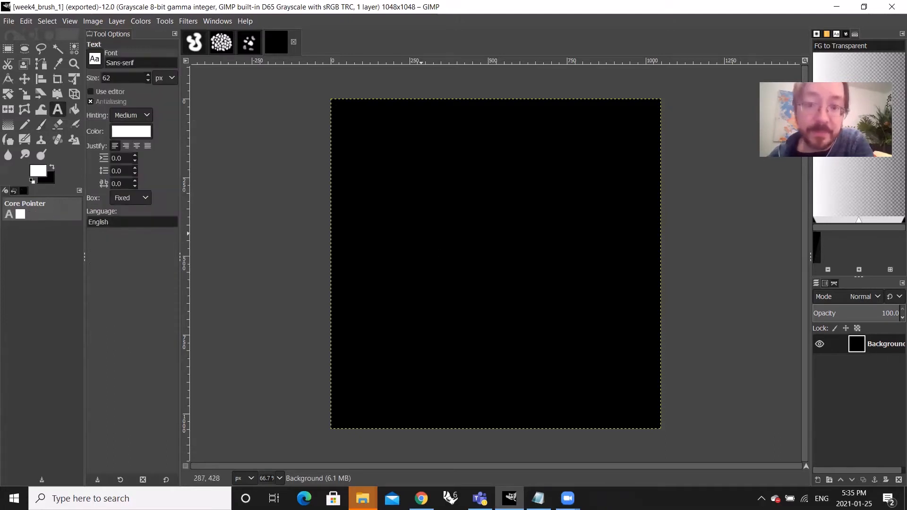
left_click_drag(437, 222, 561, 336)
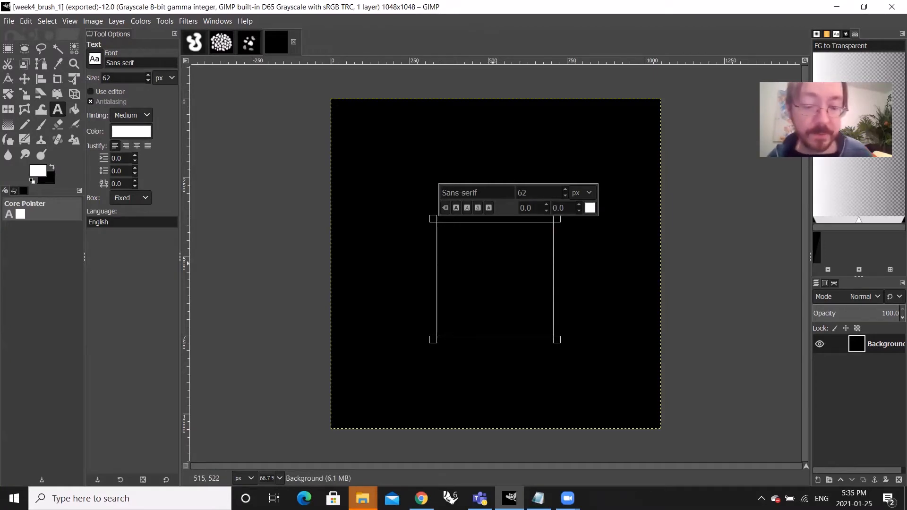
type("AAA")
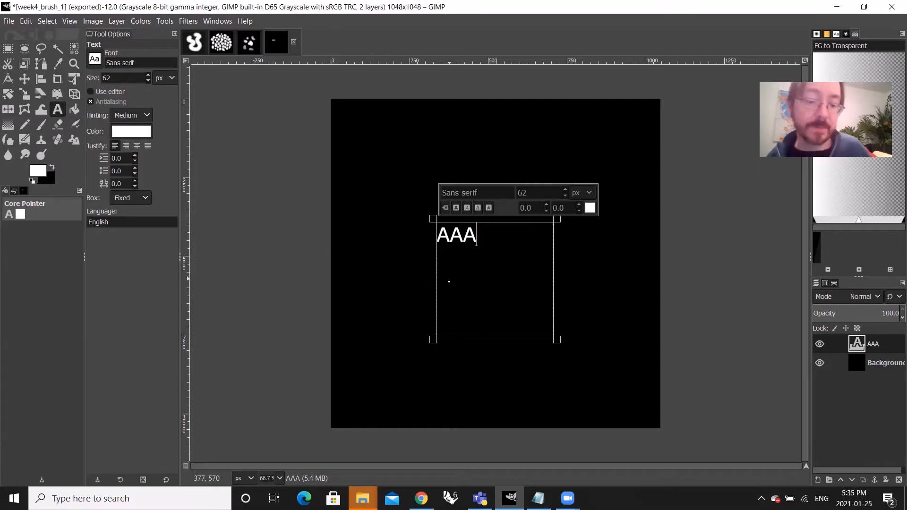
key("Escape")
key("ctrl+z")
key("ctrl+z")
key("ctrl+z")
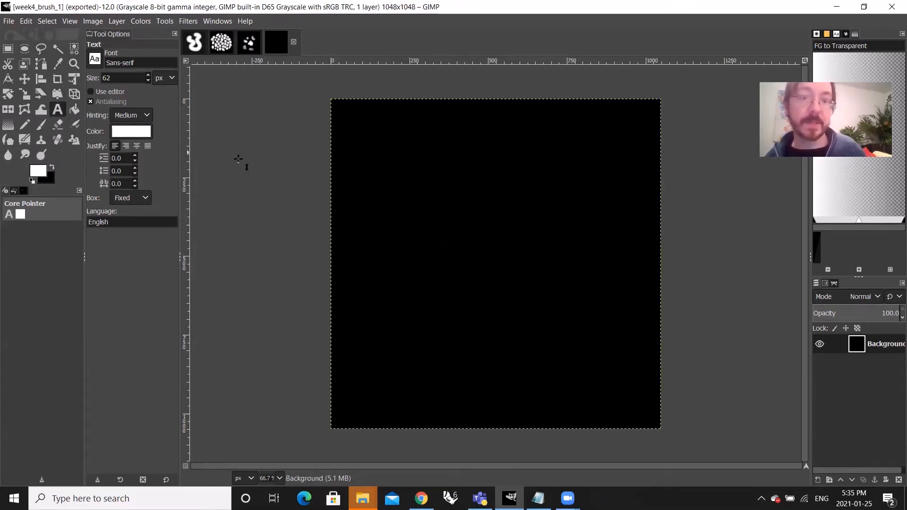
- Create a text box in the middle of the canvas containing a white letter A with its font size set to 327 px
left_click_drag(410, 196, 576, 335)
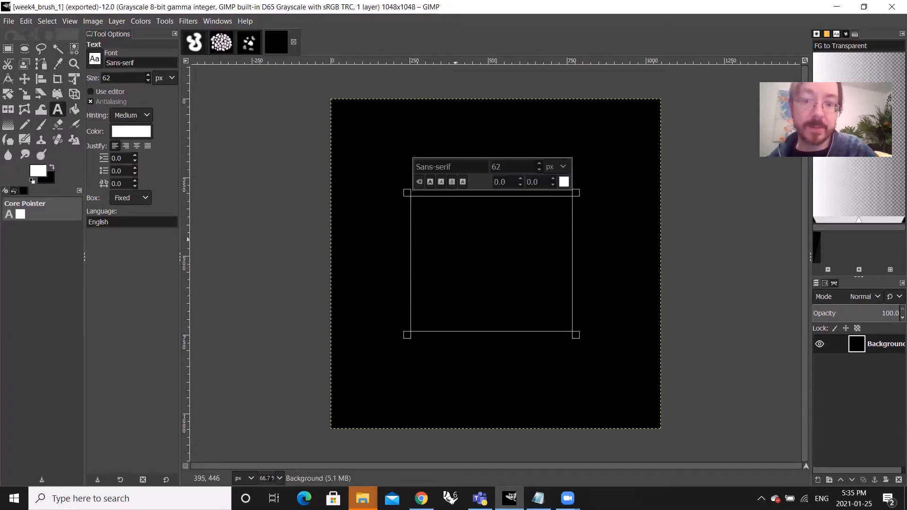
type("A")
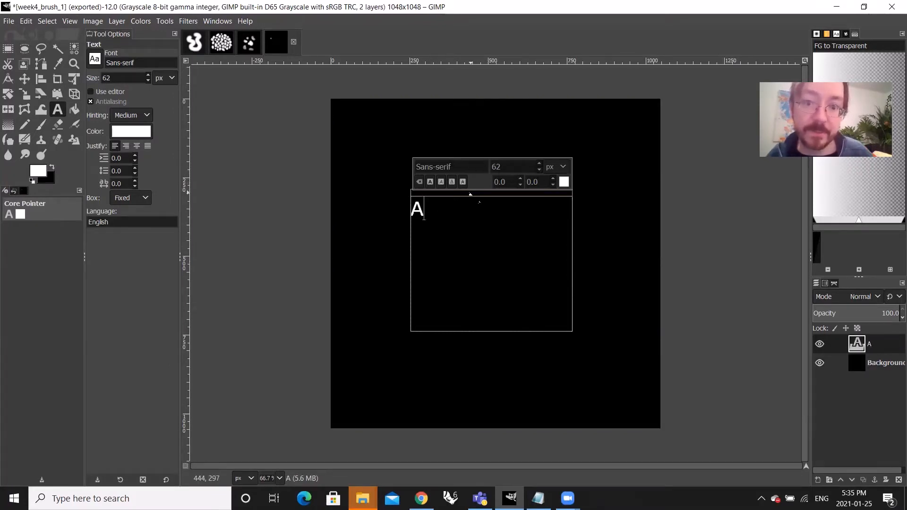
left_click_drag(429, 213, 412, 213)
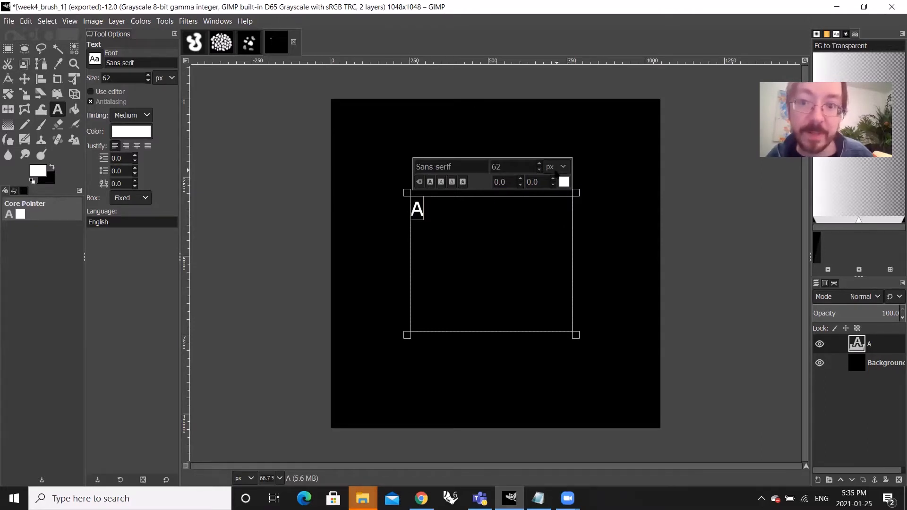
left_click(539, 163)
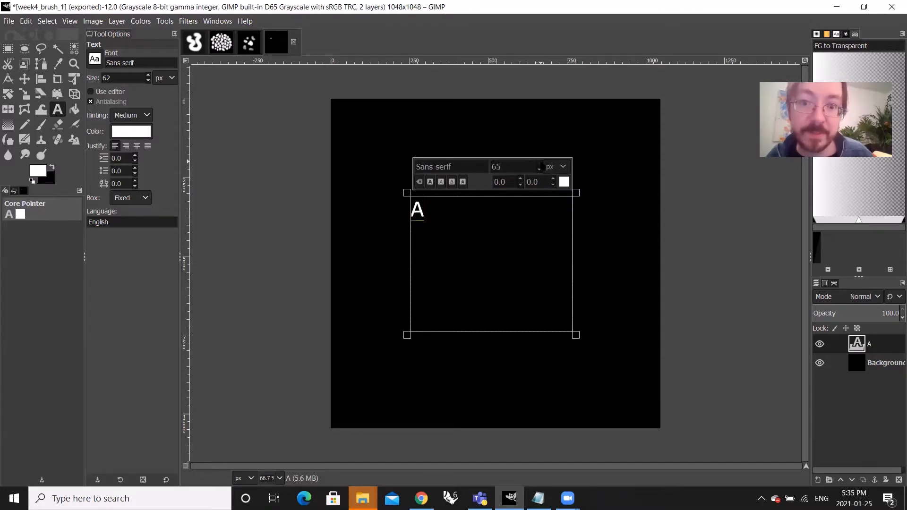
left_click(540, 162)
left_click(540, 164)
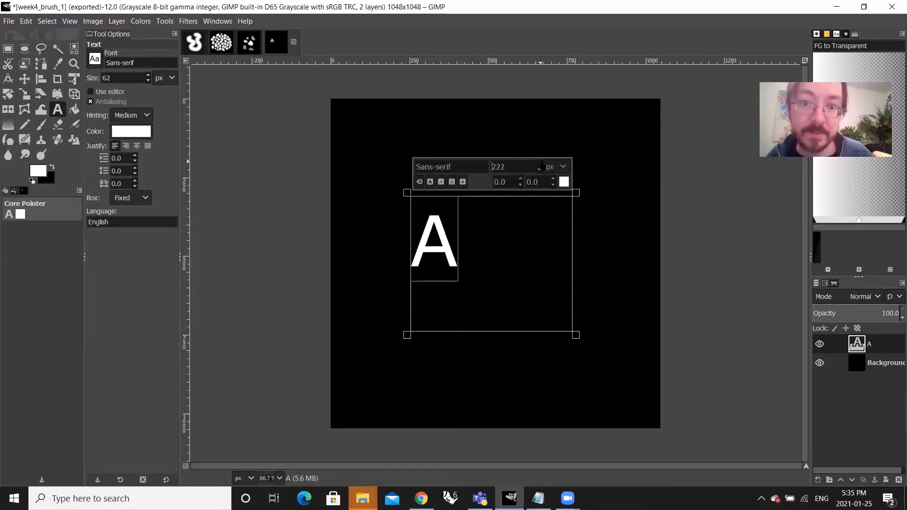
left_click(539, 163)
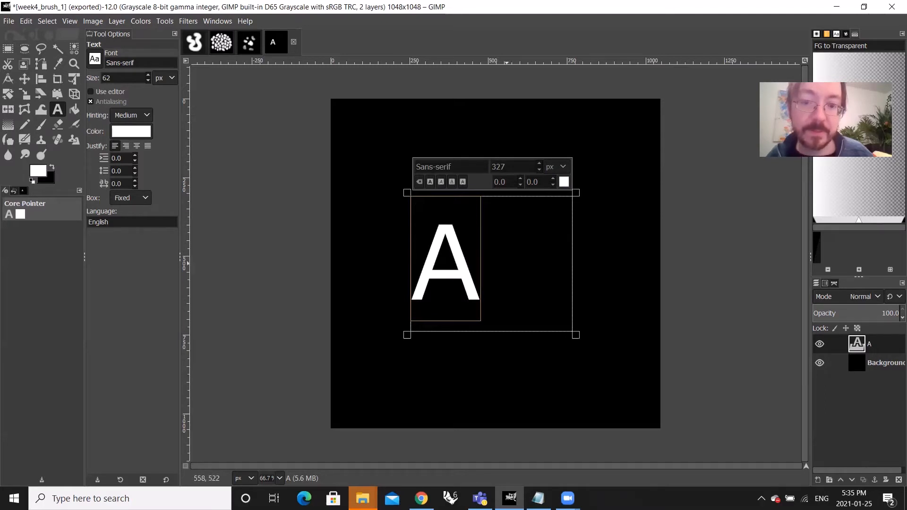
left_click(499, 276)
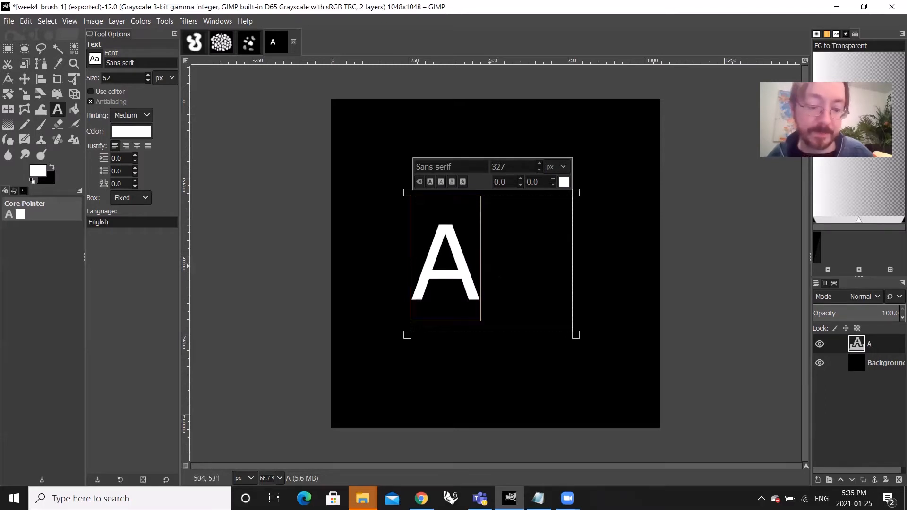
- Widen the text box, replace the letter A with DC, and make both letters bold
left_click_drag(575, 284, 605, 292)
type("DC")
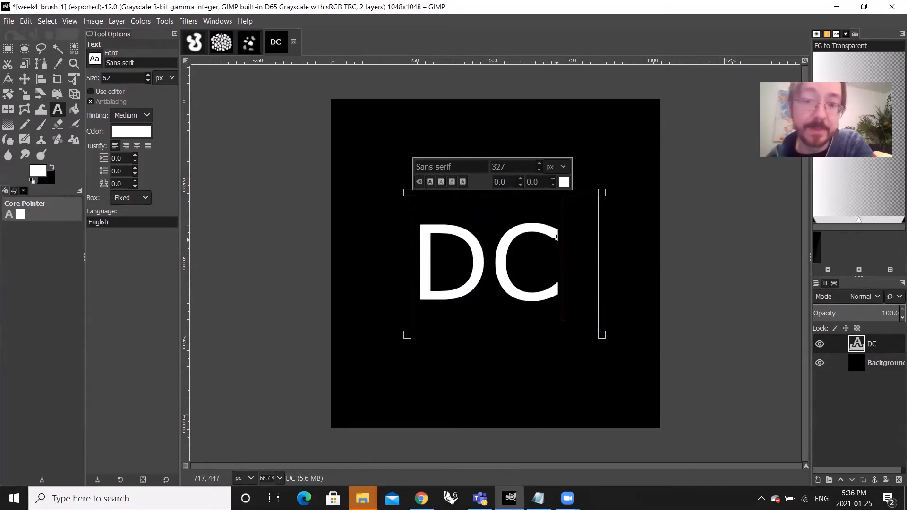
key("shift+Left")
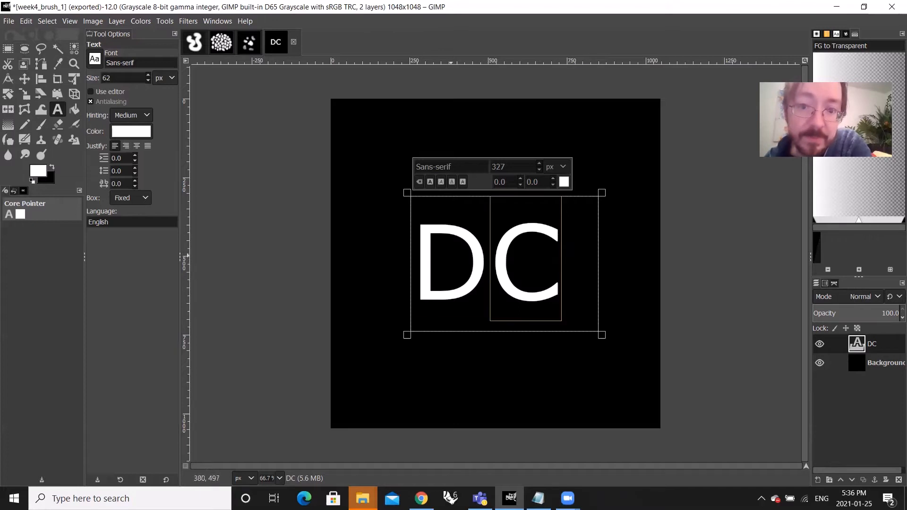
key("shift+Left")
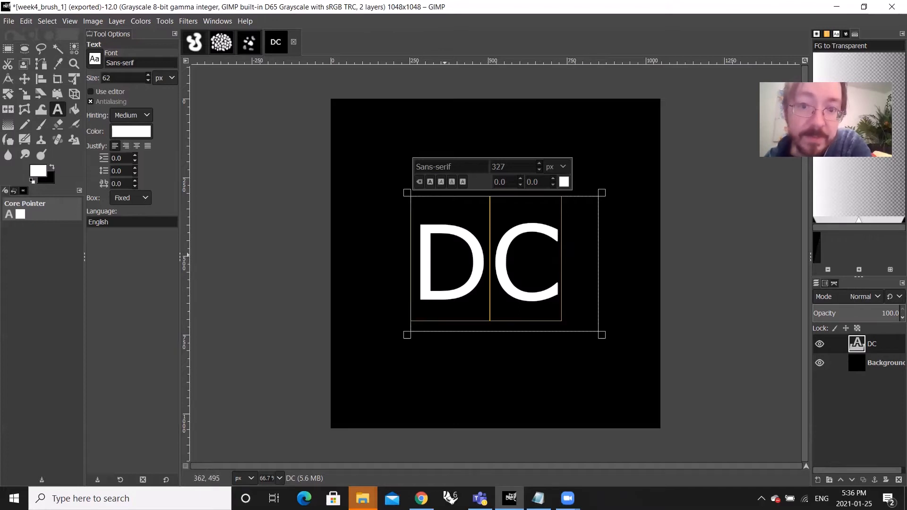
left_click(429, 182)
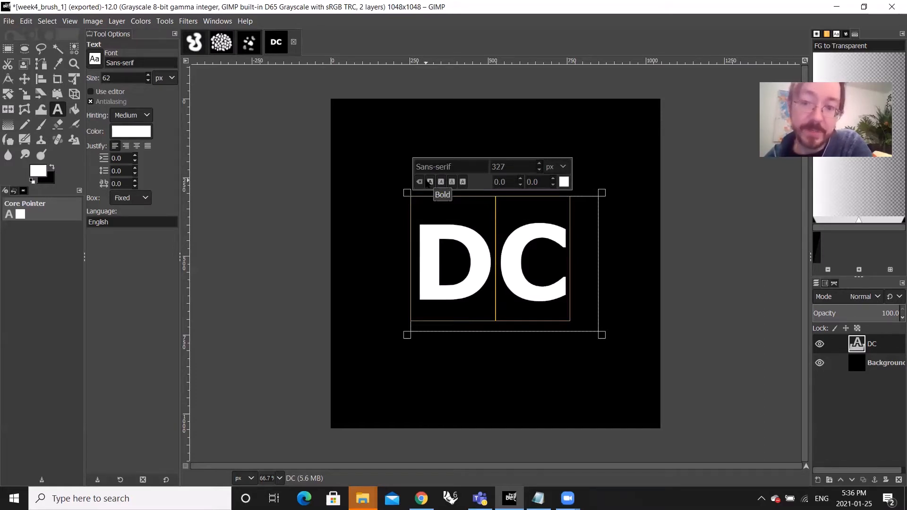
- Enlarge the text box across most of the canvas and set the DC letters' font size to 524 px
left_click(594, 239)
left_click_drag(608, 197, 618, 178)
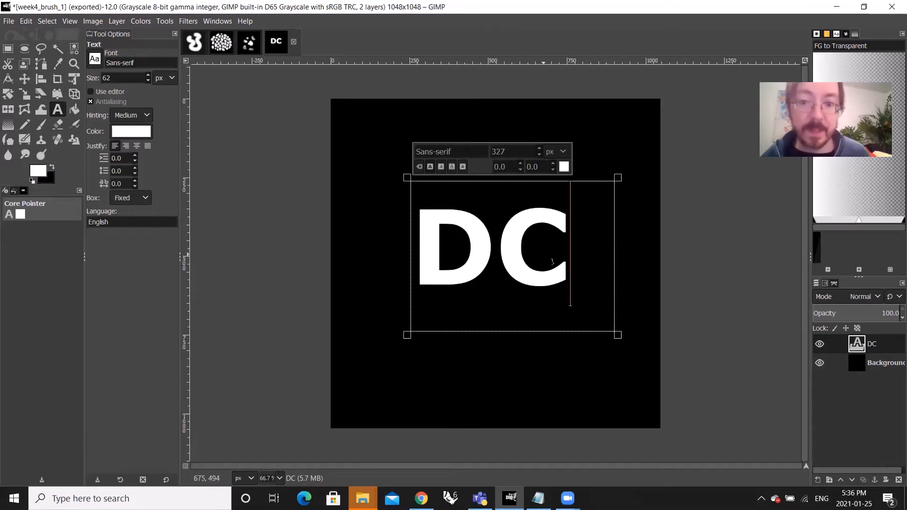
key("Left")
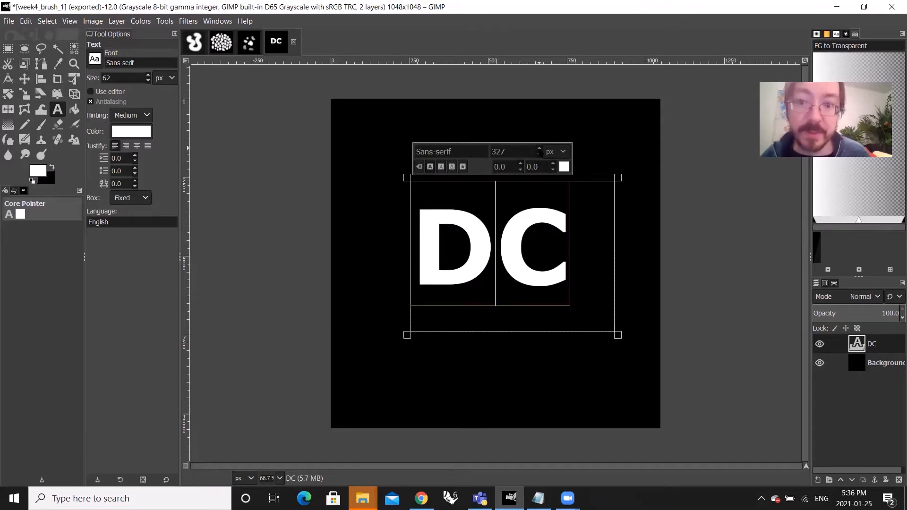
left_click(540, 149)
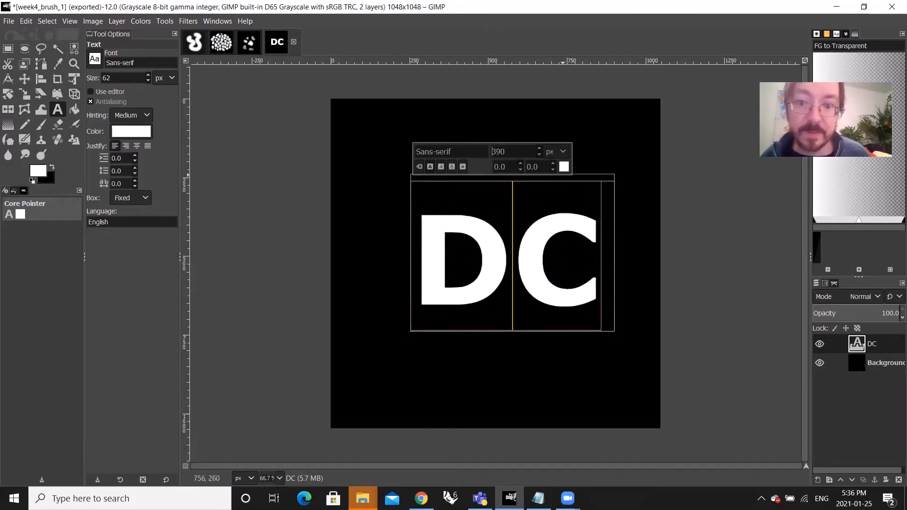
left_click_drag(614, 194, 635, 194)
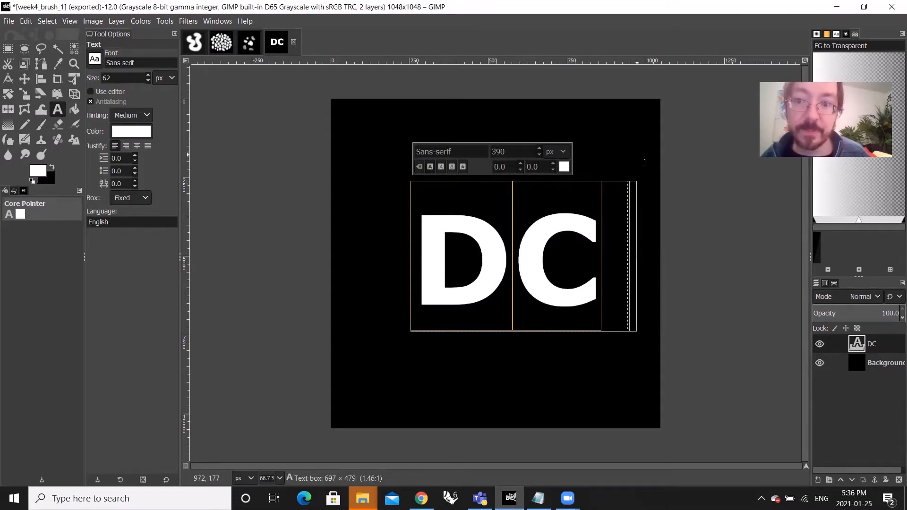
left_click_drag(414, 345, 366, 380)
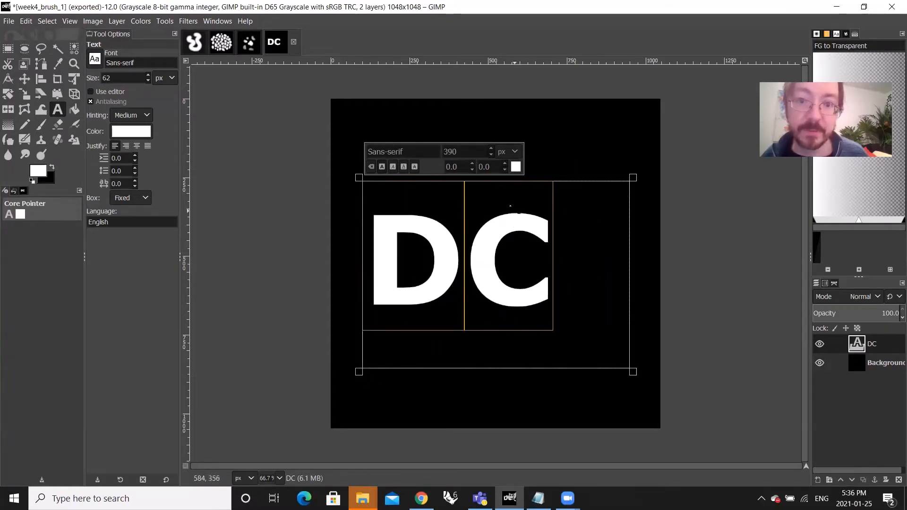
scroll(491, 151, "up", 20)
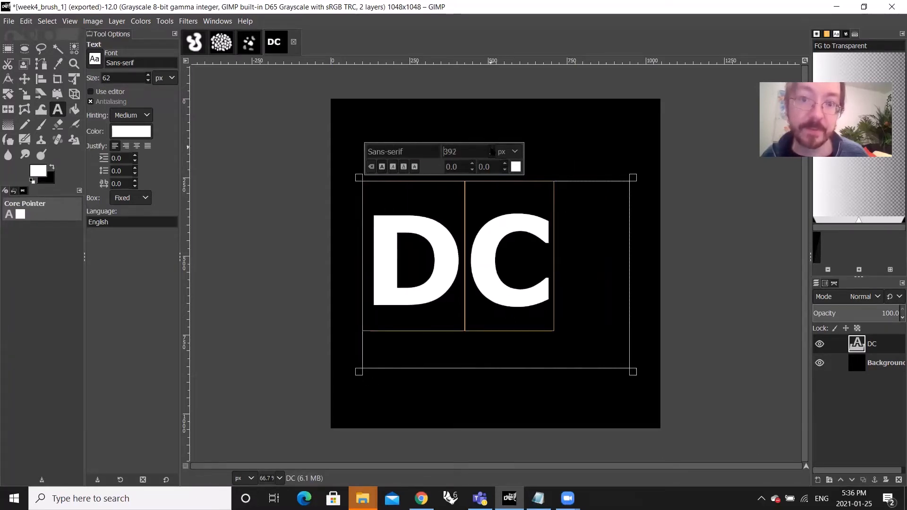
scroll(492, 151, "up", 20)
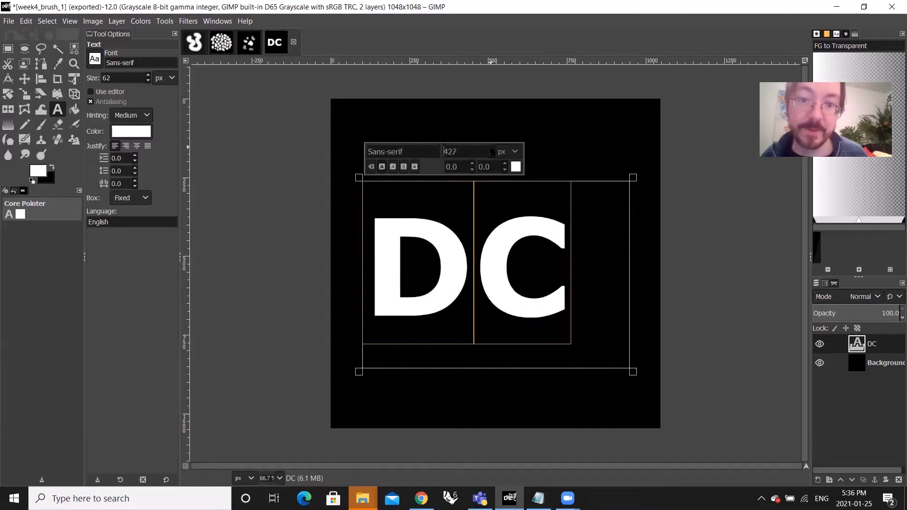
scroll(491, 151, "up", 20)
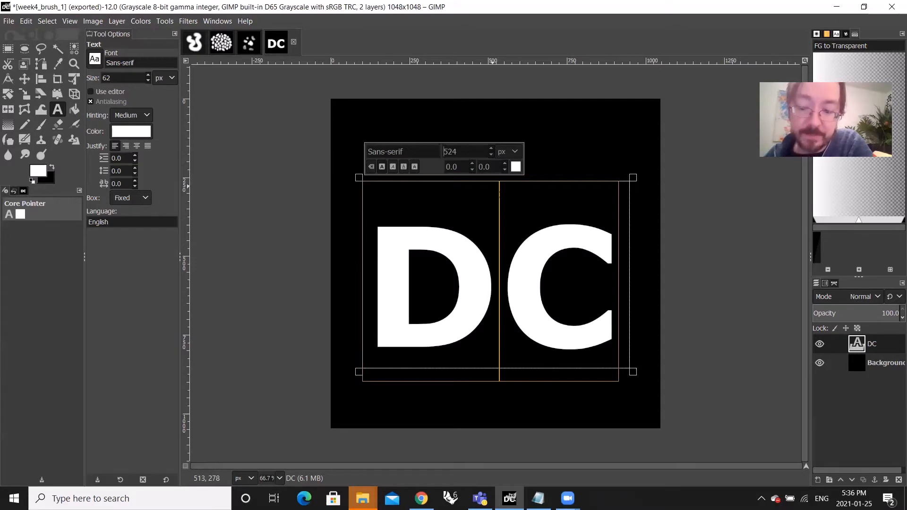
- Finish editing the text and reposition the DC layer with the Move tool so the letters sit centred on the canvas
left_click(258, 230)
left_click(278, 133)
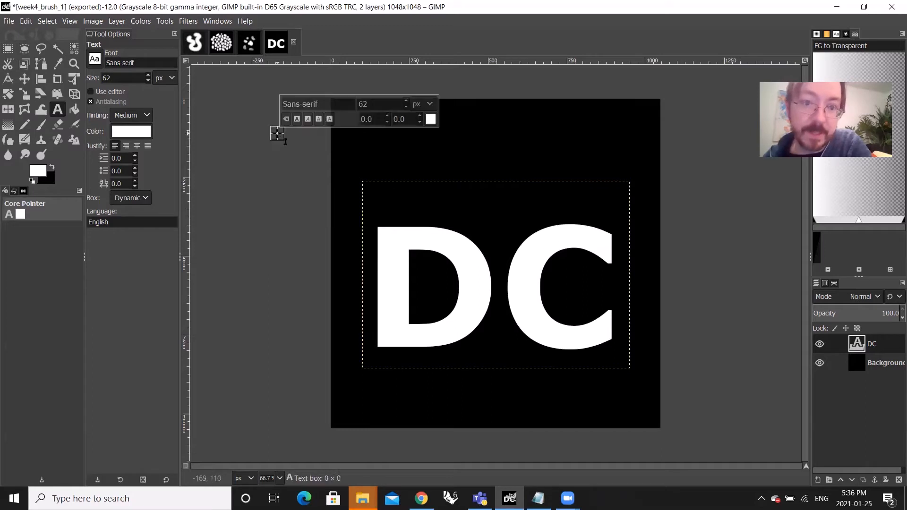
left_click(25, 80)
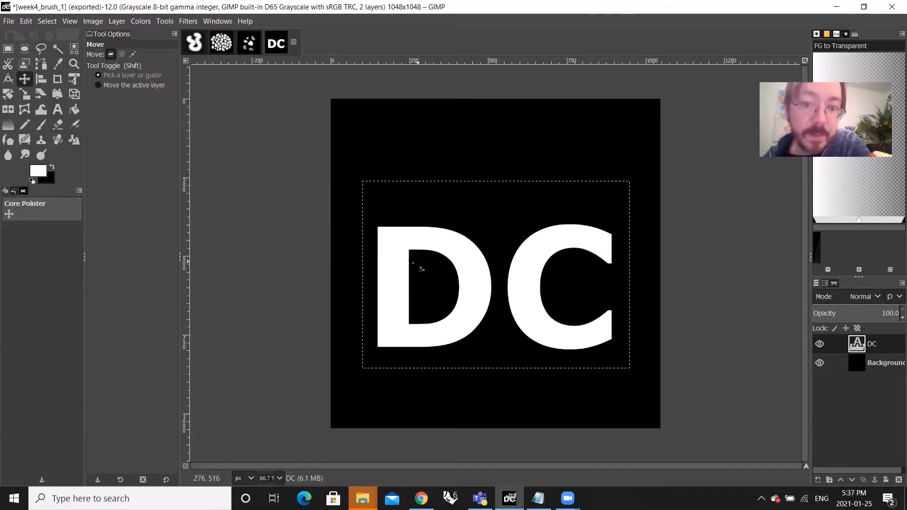
left_click_drag(399, 256, 403, 227)
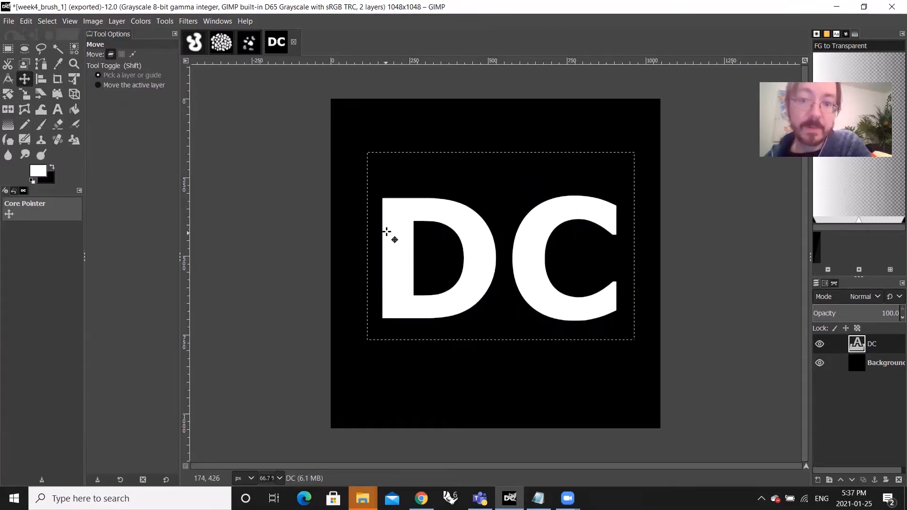
left_click_drag(393, 224, 388, 221)
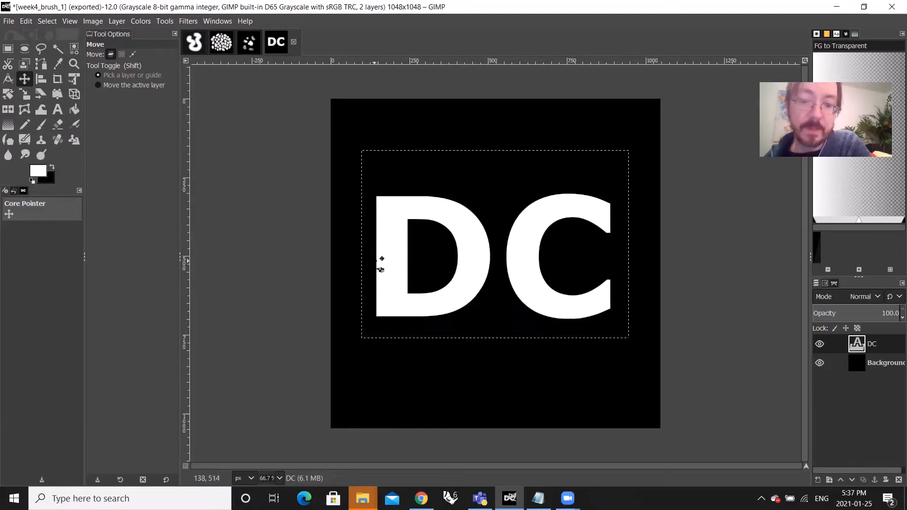
- Export the image as week4_brush_2.png into the Week 4 folder, keeping the default PNG options
left_click(9, 21)
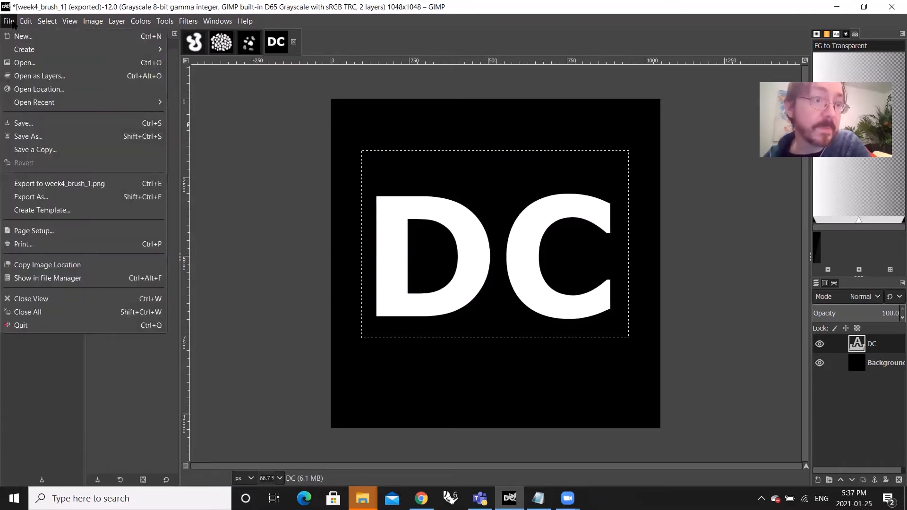
left_click(88, 198)
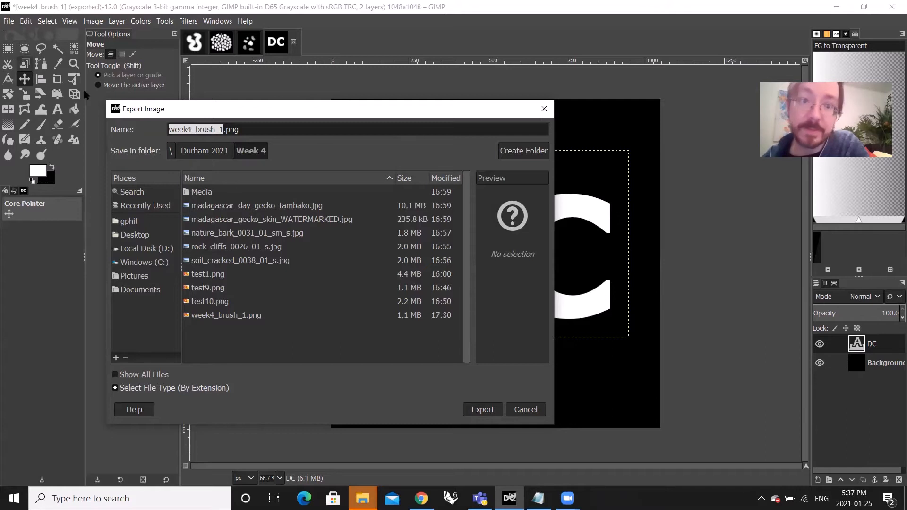
left_click(215, 130)
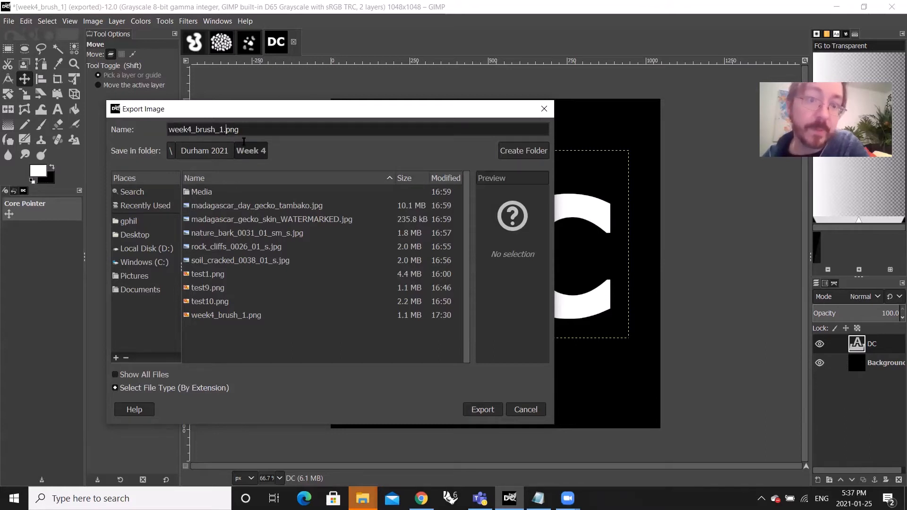
key("Left")
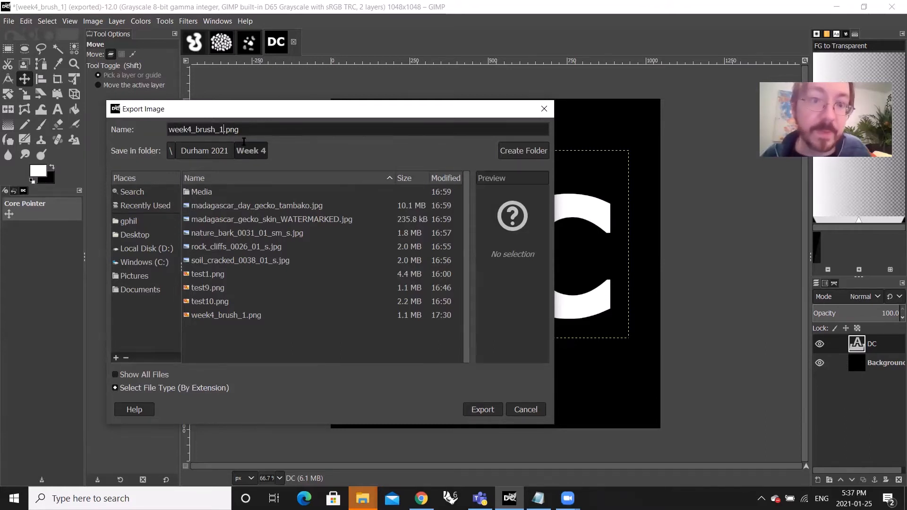
key("BackSpace")
type("3")
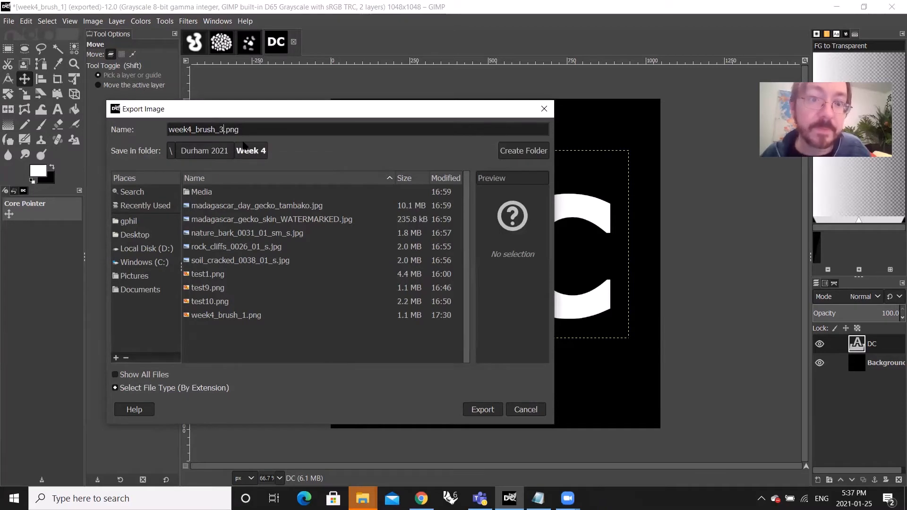
type("2")
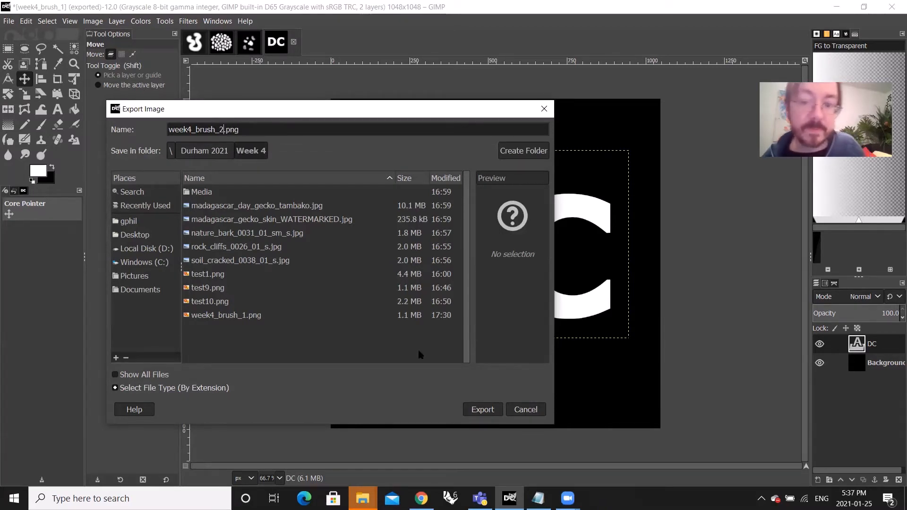
left_click(486, 413)
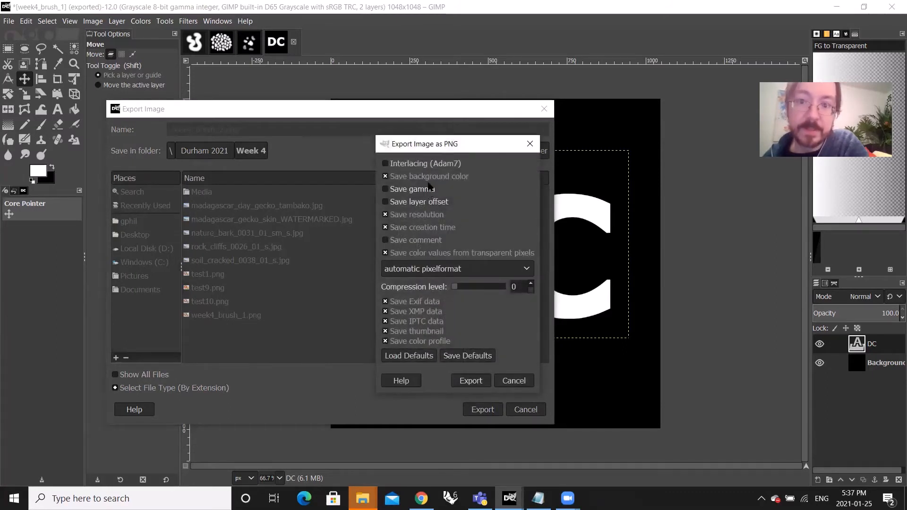
left_click(467, 381)
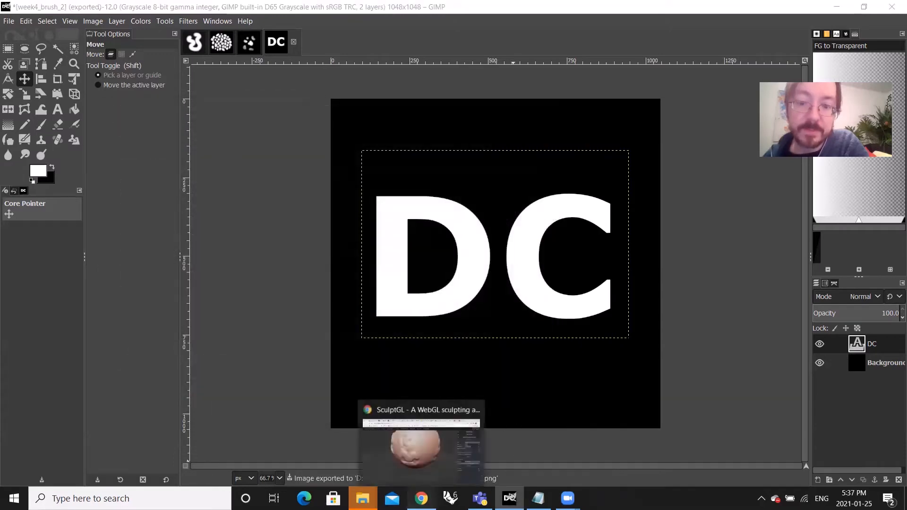
- Switch to SculptGL and undo all the stamped imprints back to the plain smooth sphere
left_click(422, 498)
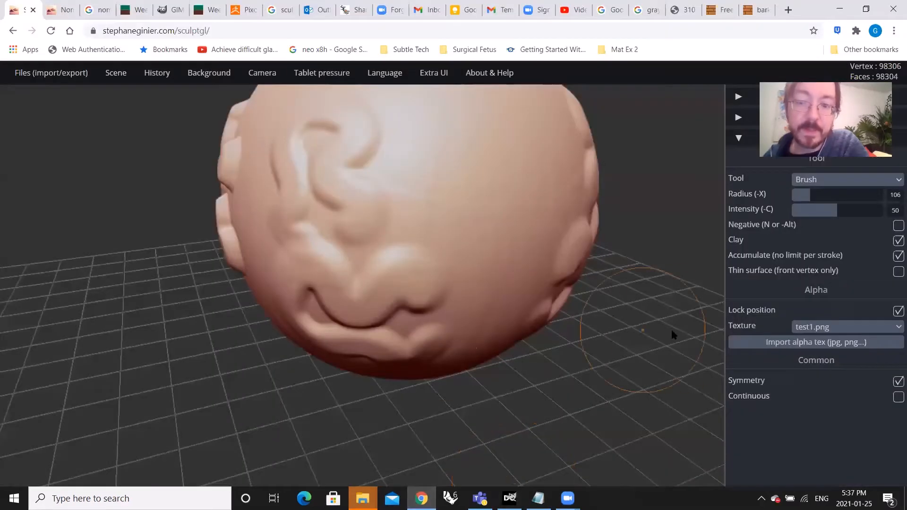
left_click(780, 347)
left_click(614, 455)
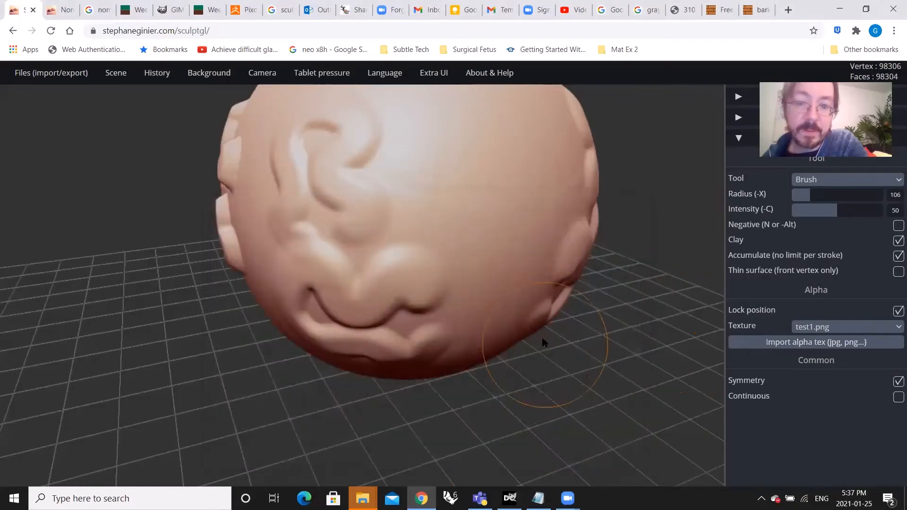
mouse_move(543, 340)
left_mouse_down()
mouse_move(518, 348)
mouse_move(578, 380)
mouse_move(480, 311)
mouse_move(537, 259)
mouse_move(525, 255)
mouse_move(563, 290)
mouse_move(434, 290)
left_mouse_up()
key("ctrl+z")
key("ctrl+z")
key("ctrl+z")
key("ctrl+z")
key("ctrl+z")
key("ctrl+z")
key("ctrl+z")
key("ctrl+z")
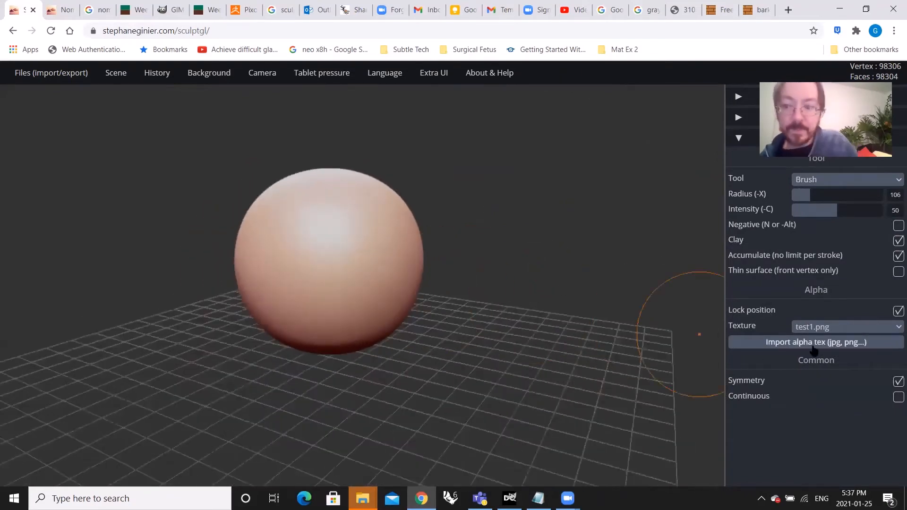
- Import week4_brush_2.png from the Week 4 folder as the brush's alpha texture and stamp one large DC imprint on the sphere's front
left_click(807, 345)
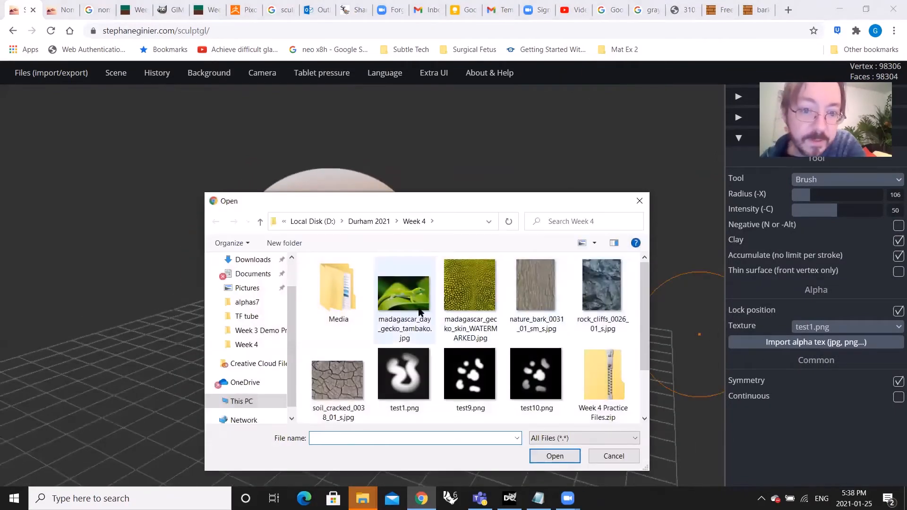
scroll(497, 321, "down", 2)
left_click(404, 377)
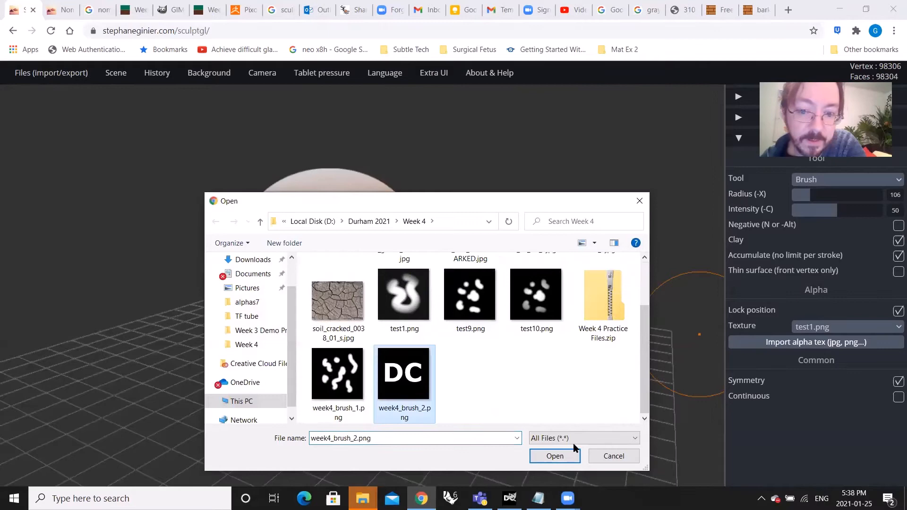
left_click(553, 456)
scroll(295, 247, "up", 5)
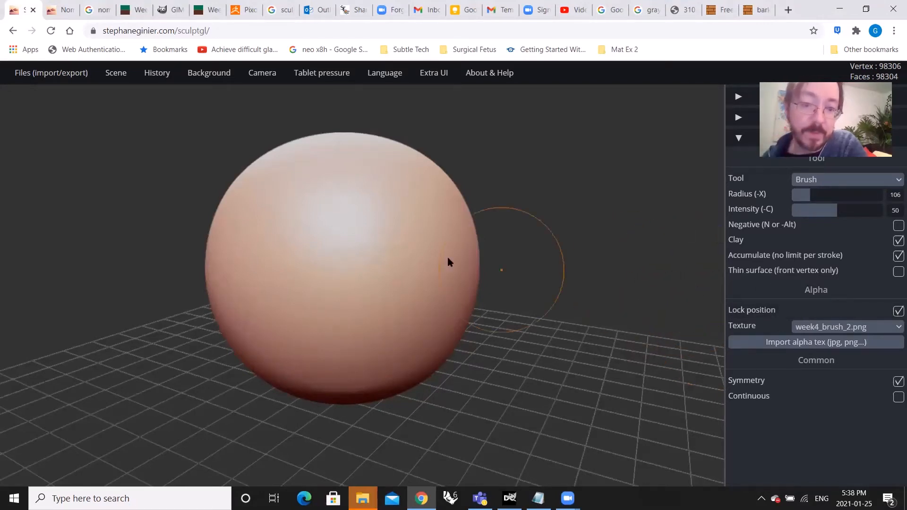
mouse_move(311, 279)
left_mouse_down()
mouse_move(396, 321)
mouse_move(467, 301)
mouse_move(487, 214)
mouse_move(381, 142)
mouse_move(306, 121)
mouse_move(344, 109)
mouse_move(317, 81)
left_mouse_up()
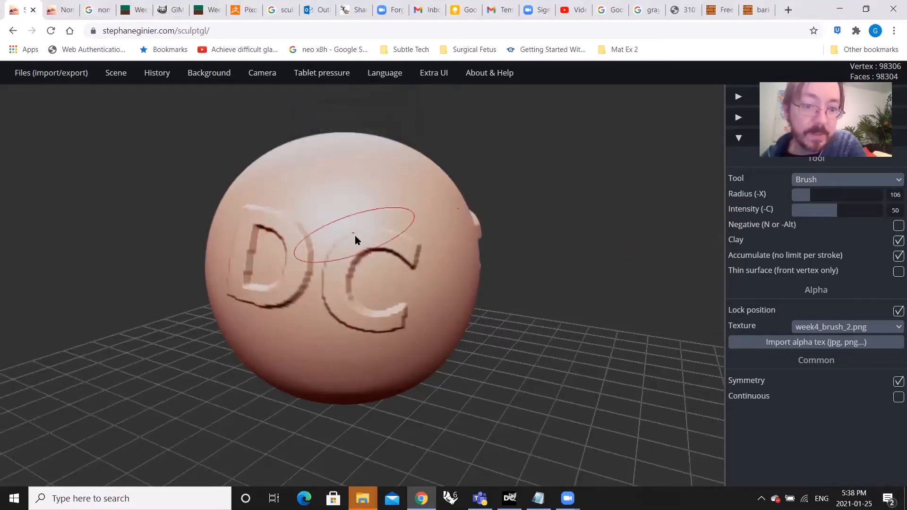
- Examine the raised DC letters on the sphere up close and from the side, checking their edges and depth
scroll(487, 226, "up", 2)
scroll(282, 274, "up", 3)
scroll(263, 305, "down", 4)
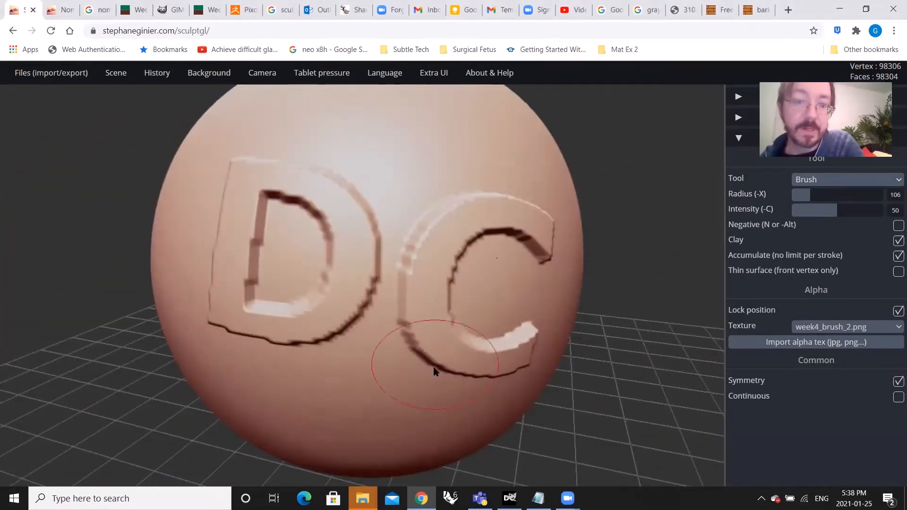
mouse_move(435, 370)
left_mouse_down()
mouse_move(458, 281)
mouse_move(427, 366)
left_mouse_up()
scroll(401, 315, "down", 2)
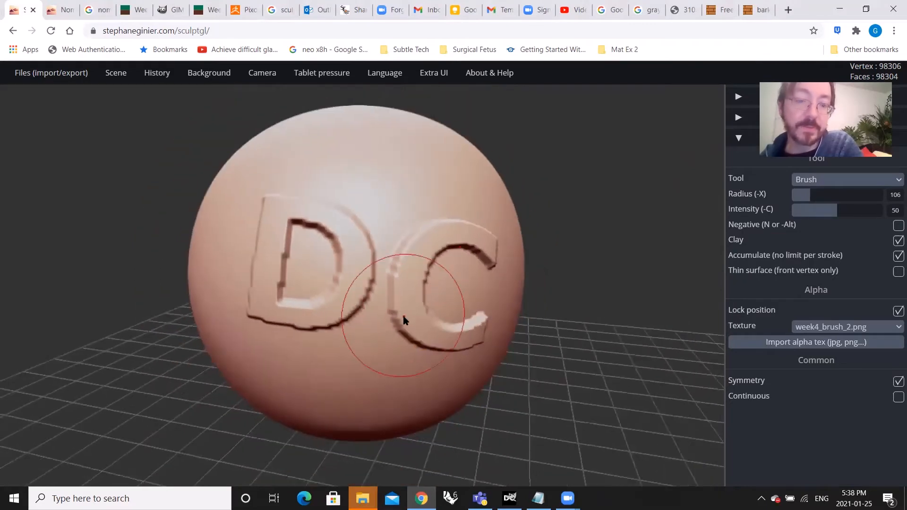
mouse_move(401, 315)
left_mouse_down()
mouse_move(464, 324)
mouse_move(546, 315)
mouse_move(423, 334)
mouse_move(413, 312)
mouse_move(373, 300)
mouse_move(253, 285)
mouse_move(461, 288)
left_mouse_up()
scroll(464, 325, "down", 2)
scroll(378, 242, "up", 2)
scroll(380, 246, "up", 1)
scroll(265, 288, "up", 3)
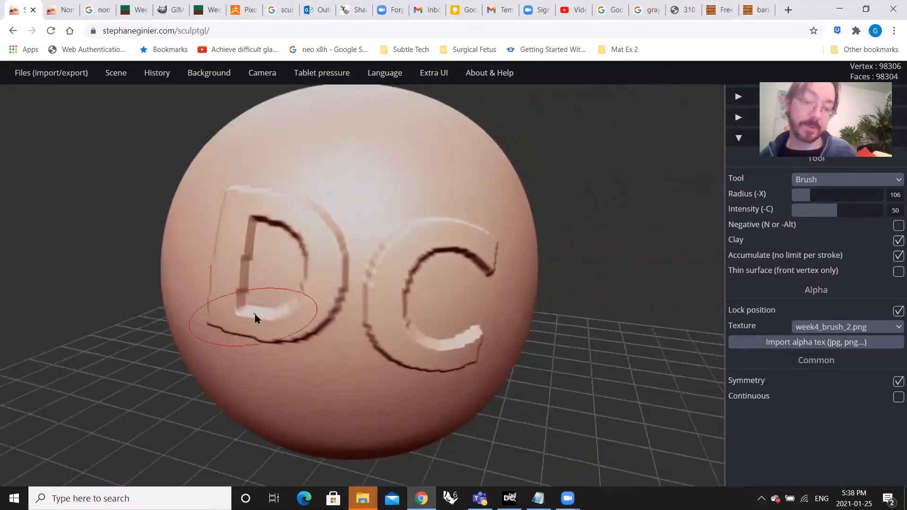
left_click_drag(446, 359, 317, 349)
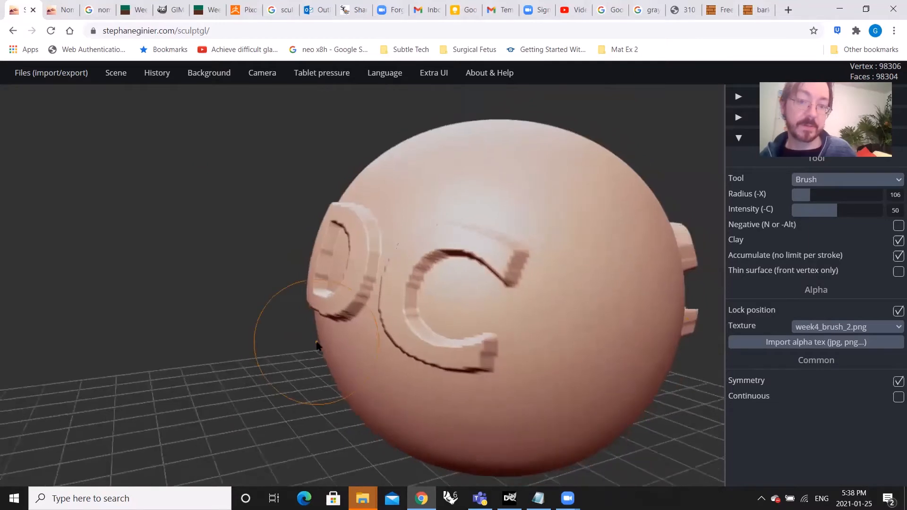
- Close the two dated recording folder windows and browse File Explorer to the Week 4 folder inside Durham 2021
scroll(317, 347, "down", 2)
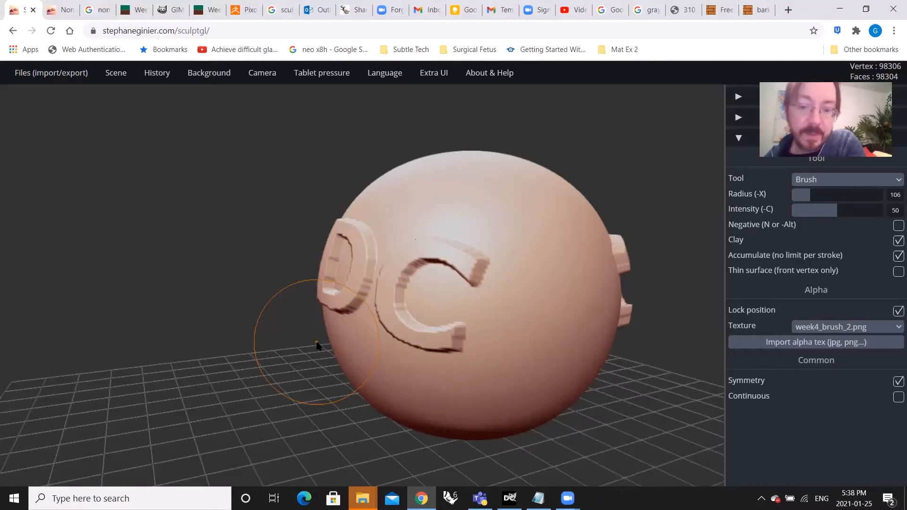
key("alt+Tab")
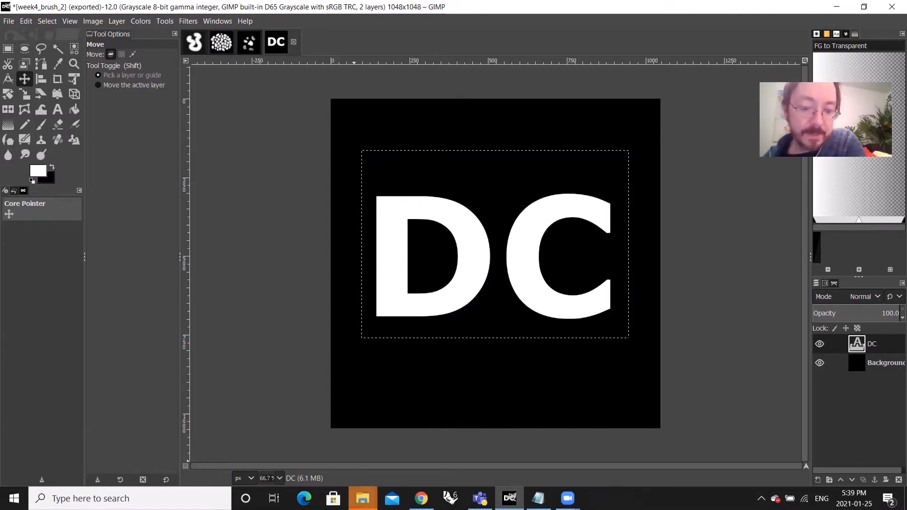
left_click(359, 492)
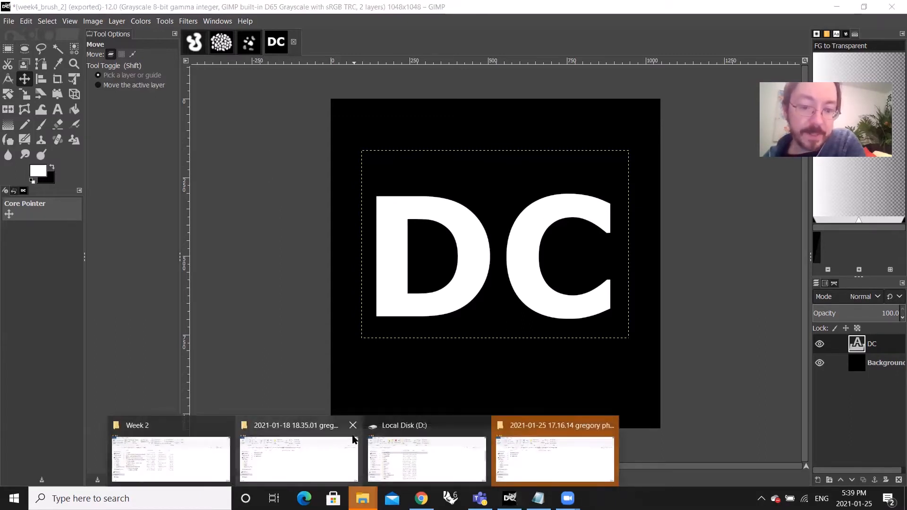
left_click(352, 425)
left_click(545, 425)
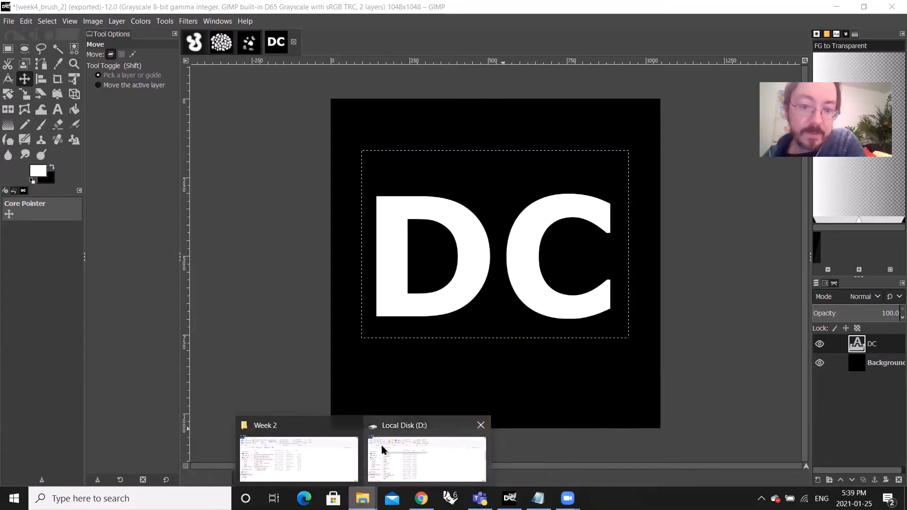
left_click(307, 454)
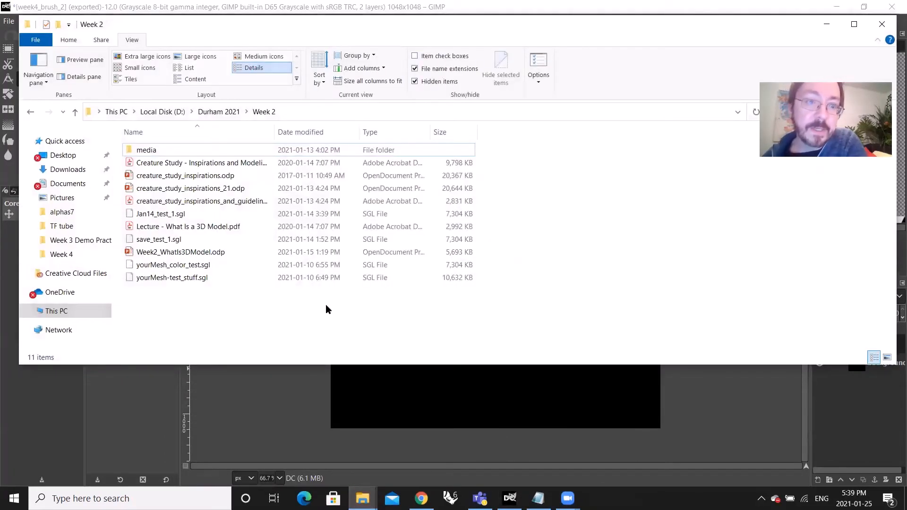
left_click(220, 112)
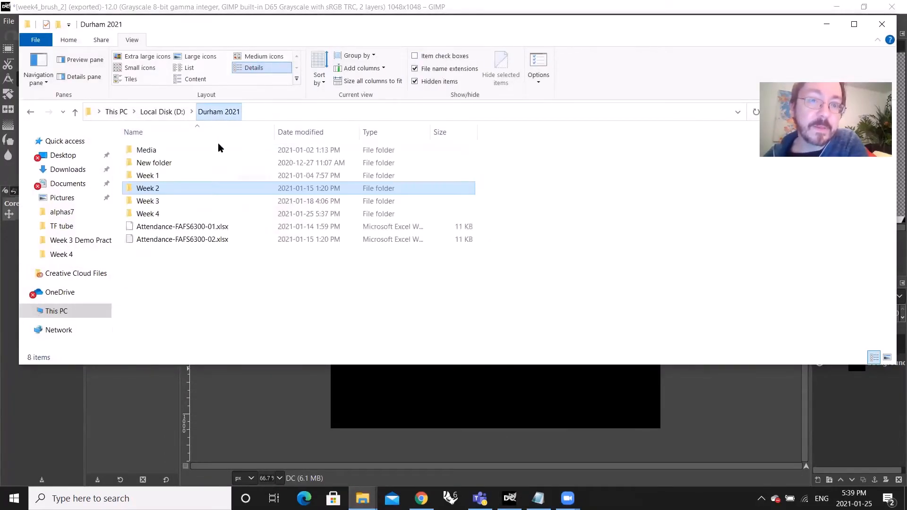
double_click(169, 214)
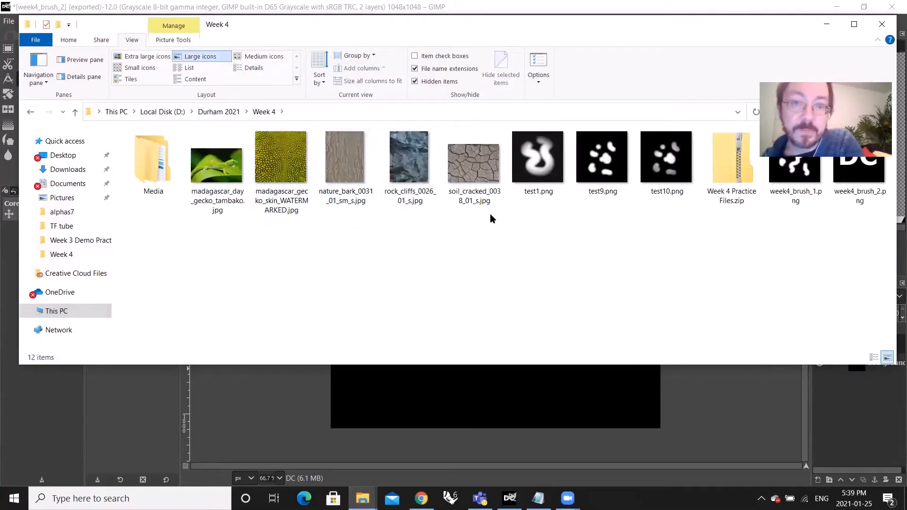
- Look through the Week 4 source photos in Photos, from madagascar_day_gecko_tambako.jpg to the gecko skin, bark, rock cliff and cracked soil textures
left_click(229, 165)
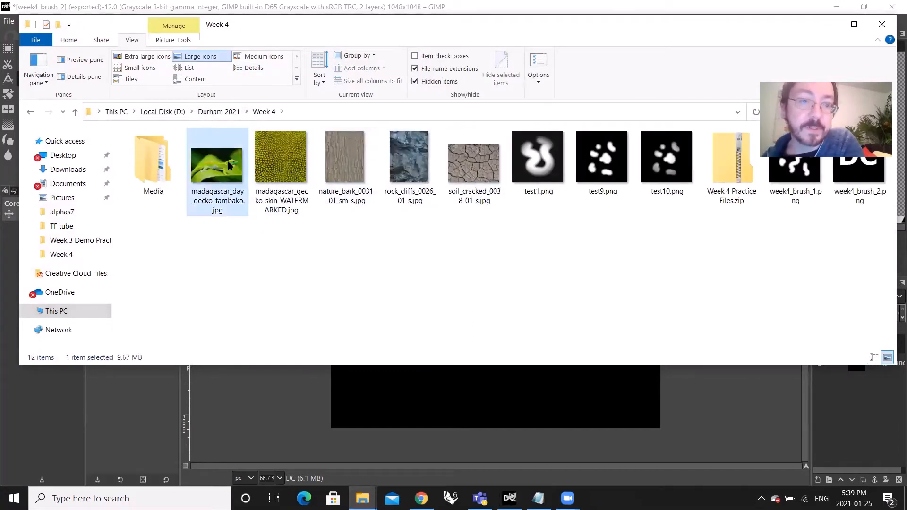
double_click(229, 165)
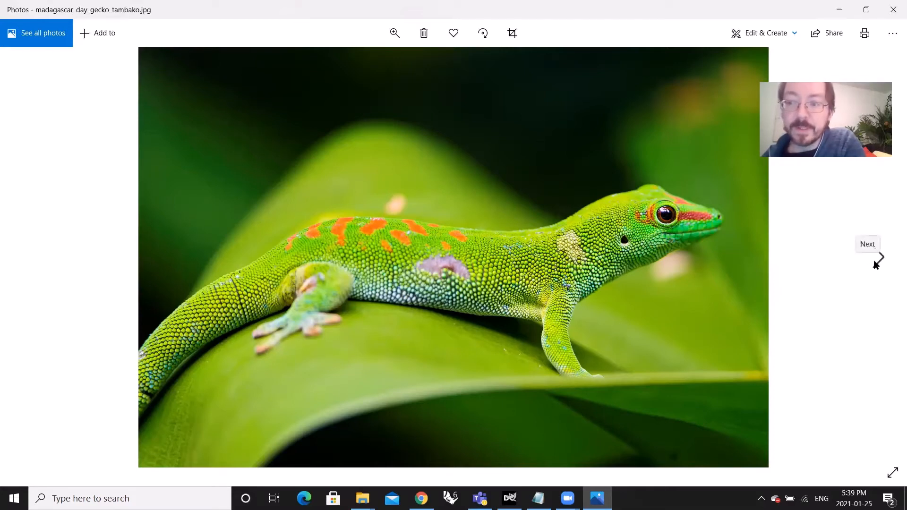
left_click(876, 260)
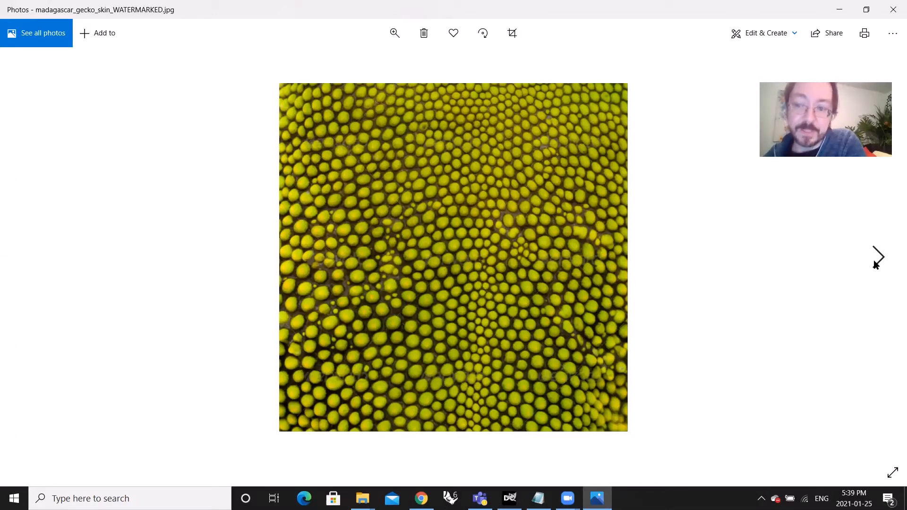
left_click(877, 260)
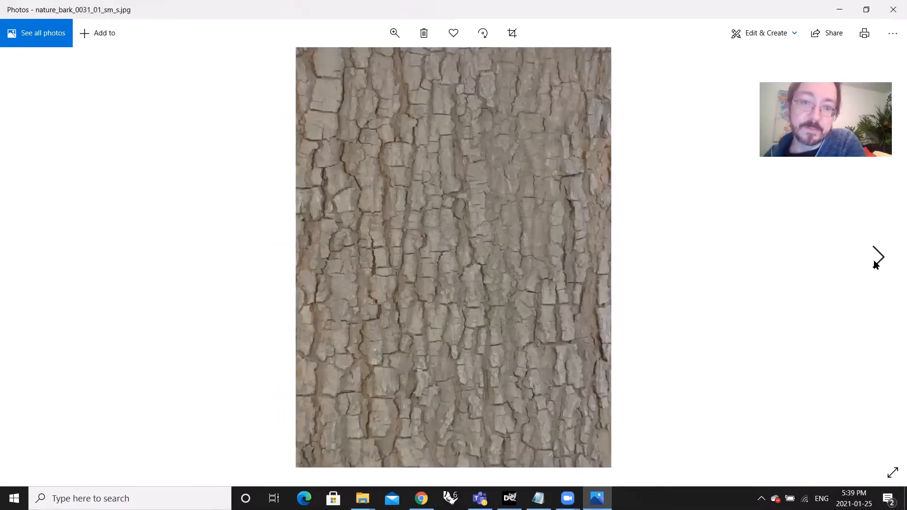
left_click(876, 265)
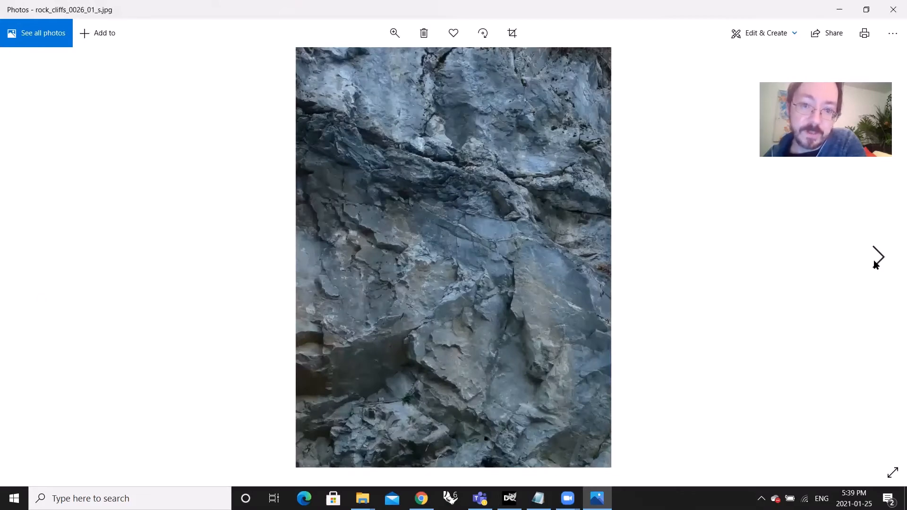
left_click(876, 265)
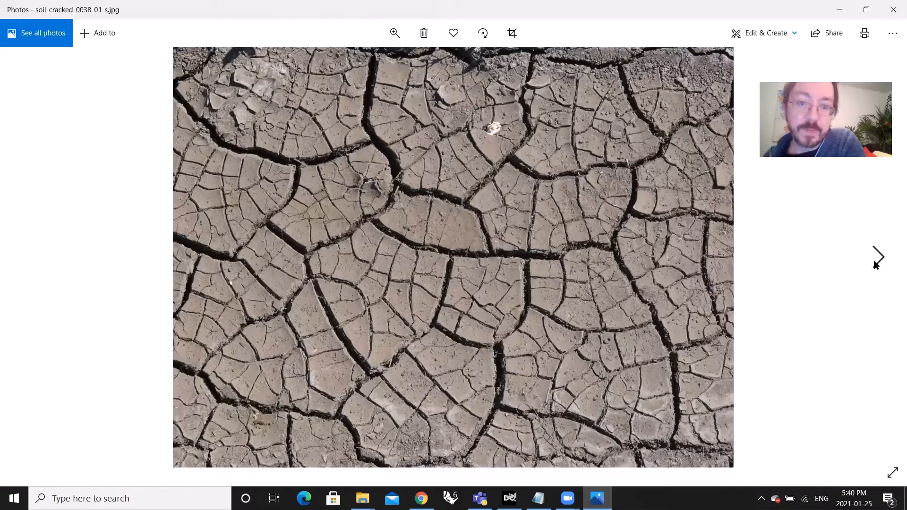
left_click(876, 265)
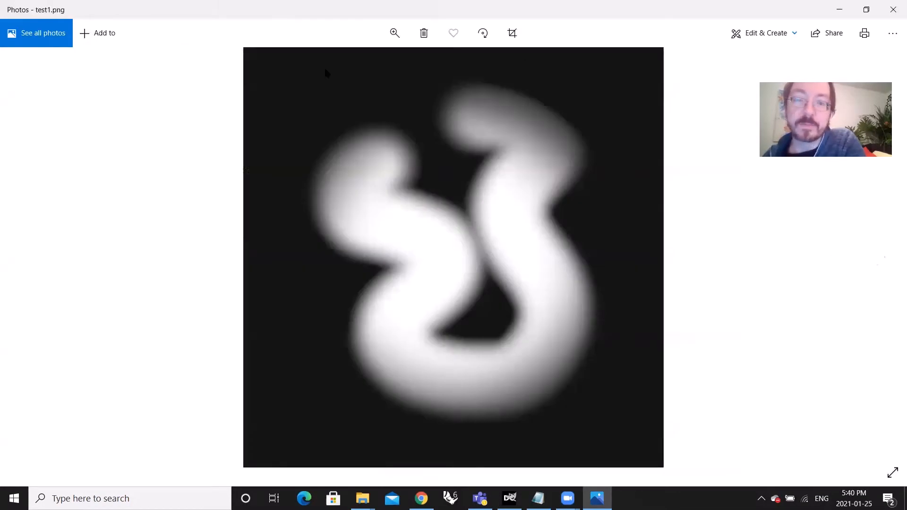
key("Left")
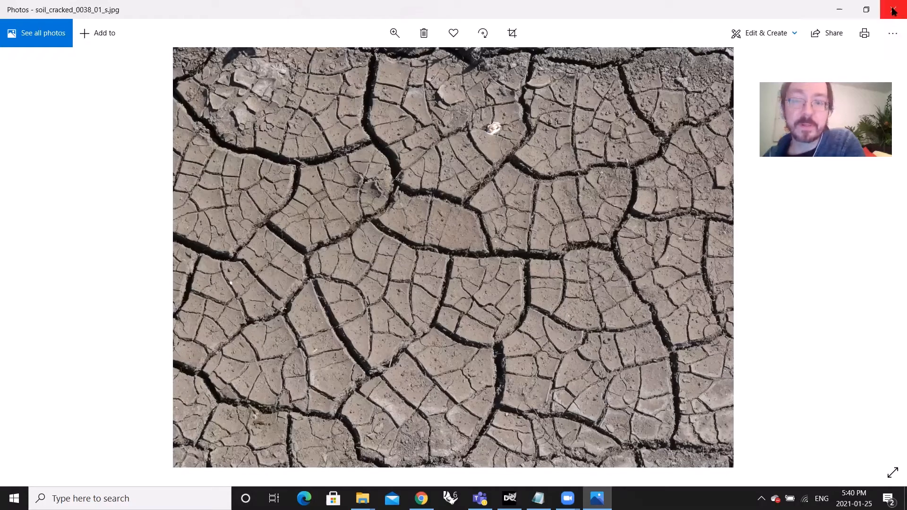
key("Right")
key("Right")
key("Right")
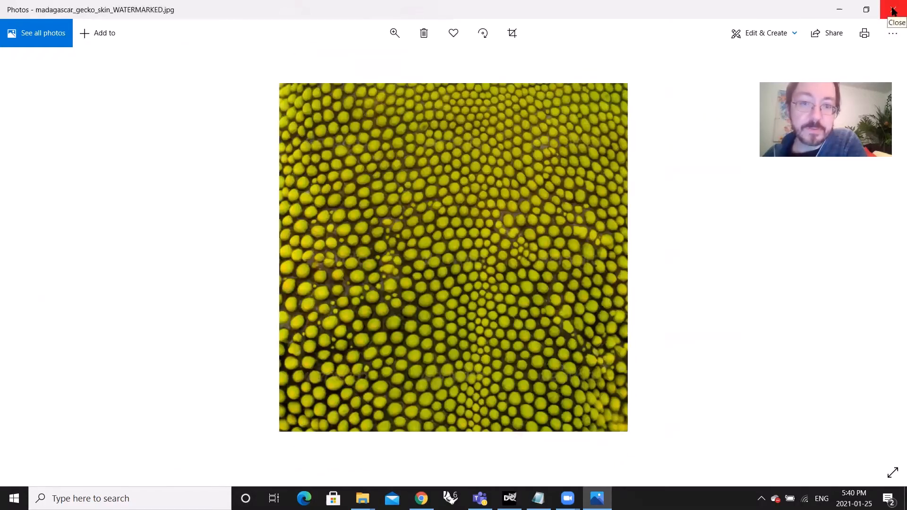
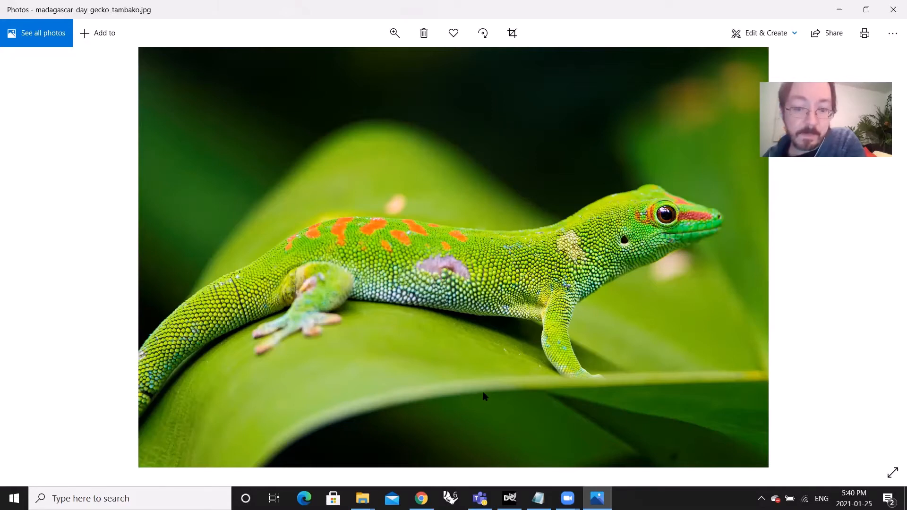
- Switch to GIMP and open madagascar_day_gecko_tambako.jpg from the Week 4 folder, converting it to the built-in sRGB color profile
left_click(422, 499)
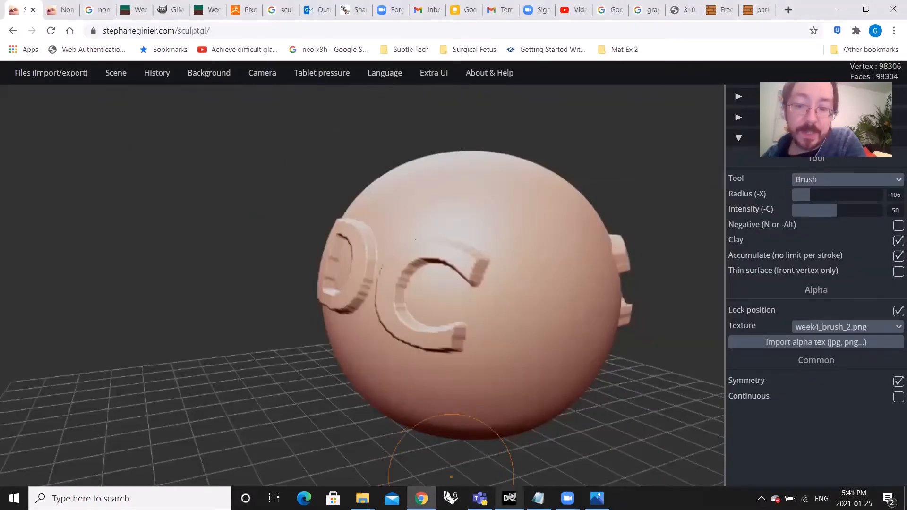
left_click(509, 499)
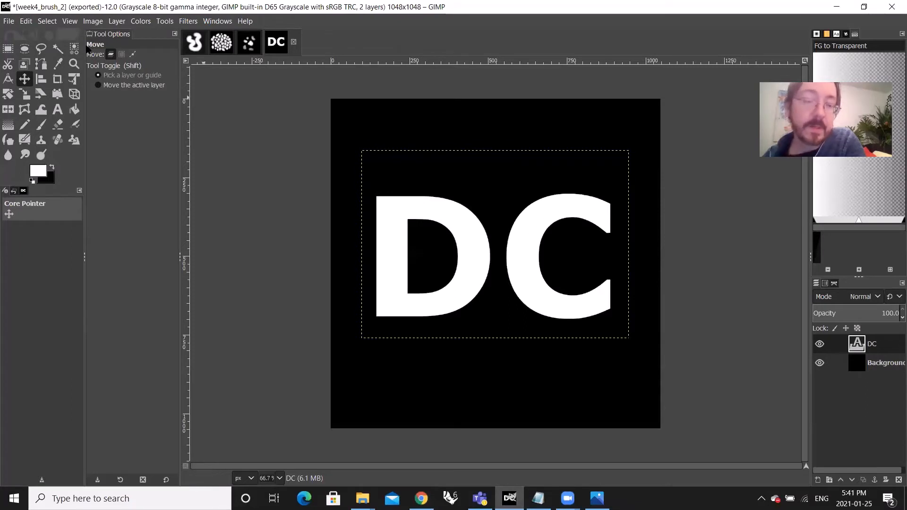
left_click(9, 20)
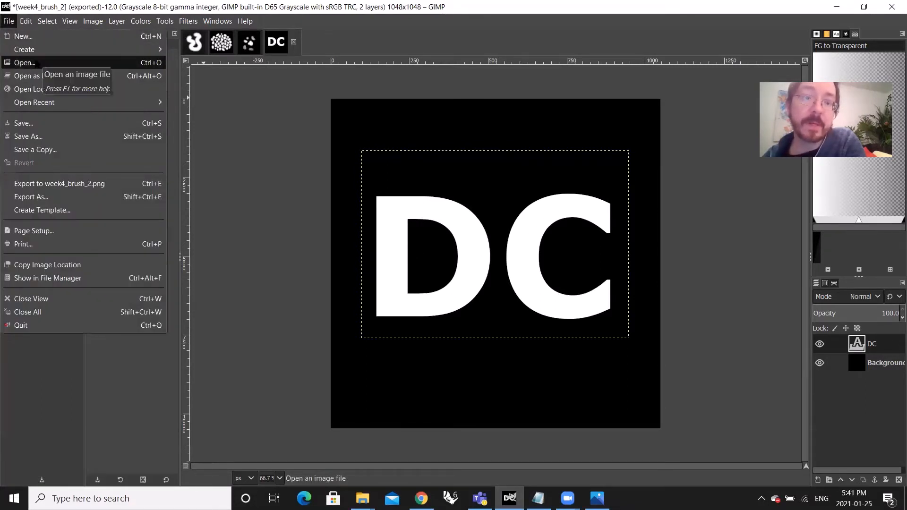
left_click(36, 63)
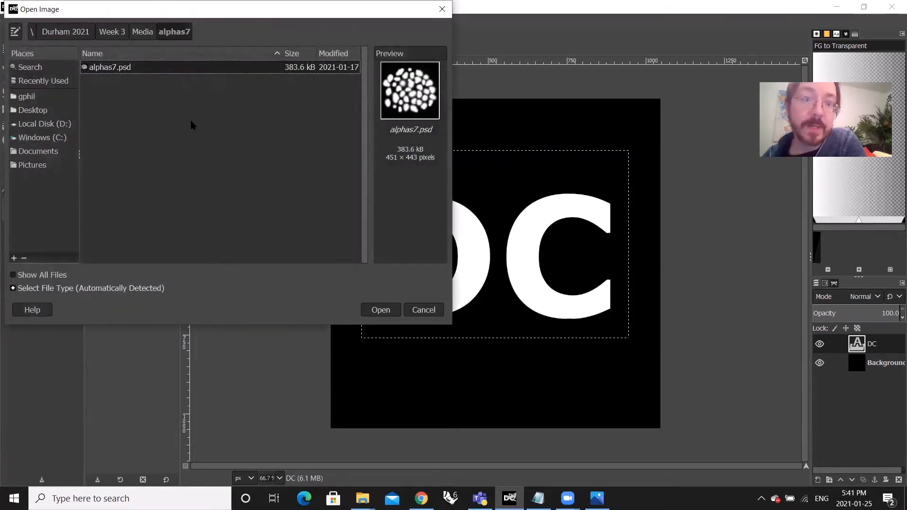
left_click(108, 33)
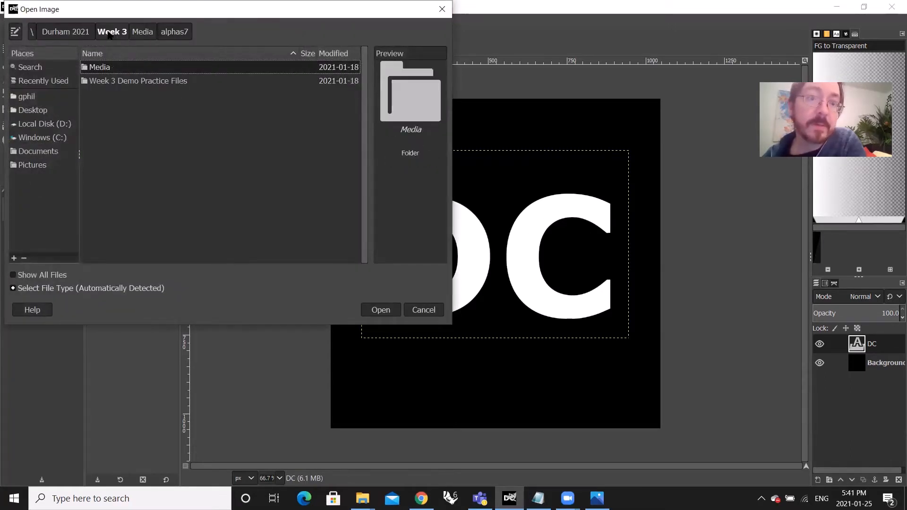
left_click(66, 32)
double_click(120, 137)
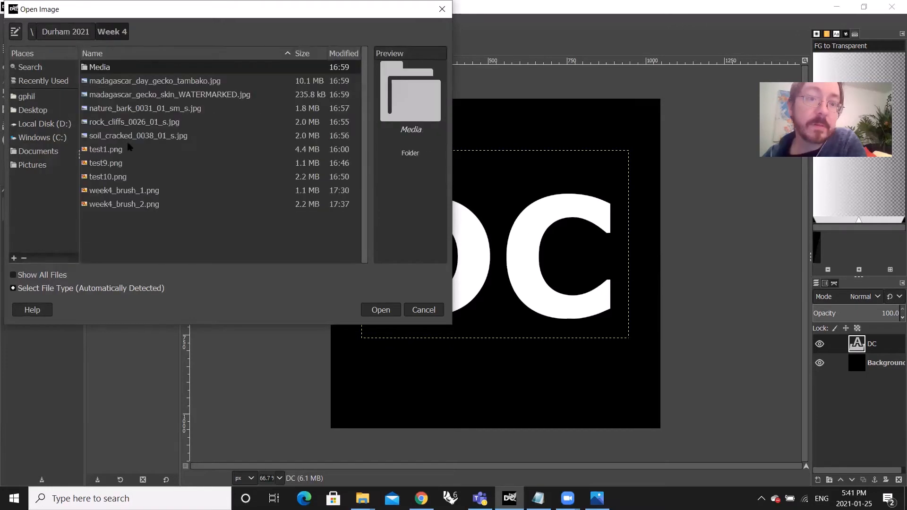
left_click(164, 86)
left_click(380, 311)
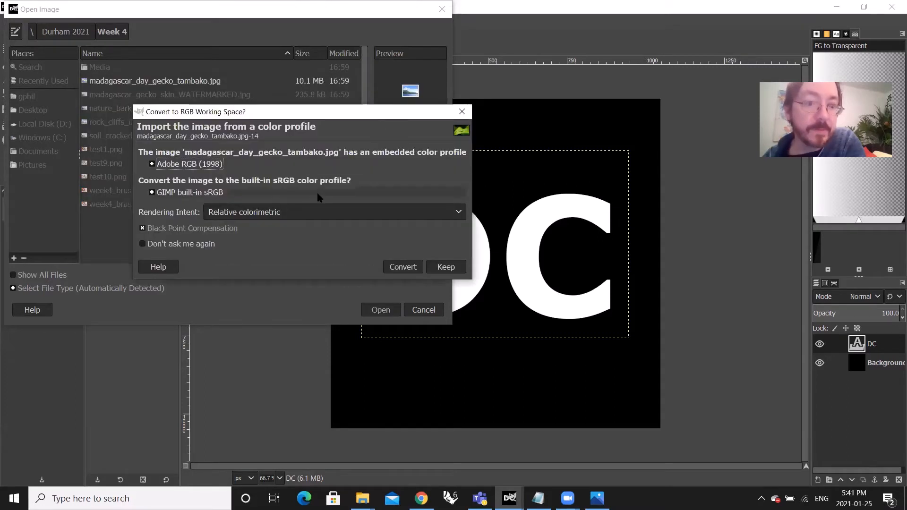
left_click(402, 270)
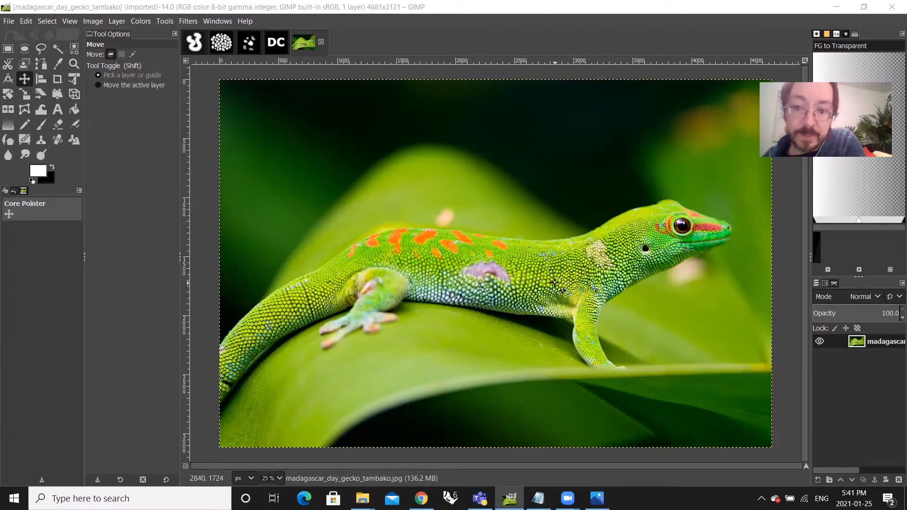
- Make a square rectangular selection of about 254 × 254 px over the scales on the gecko's side, behind the pale shoulder patch
left_click(101, 22)
left_click(102, 23)
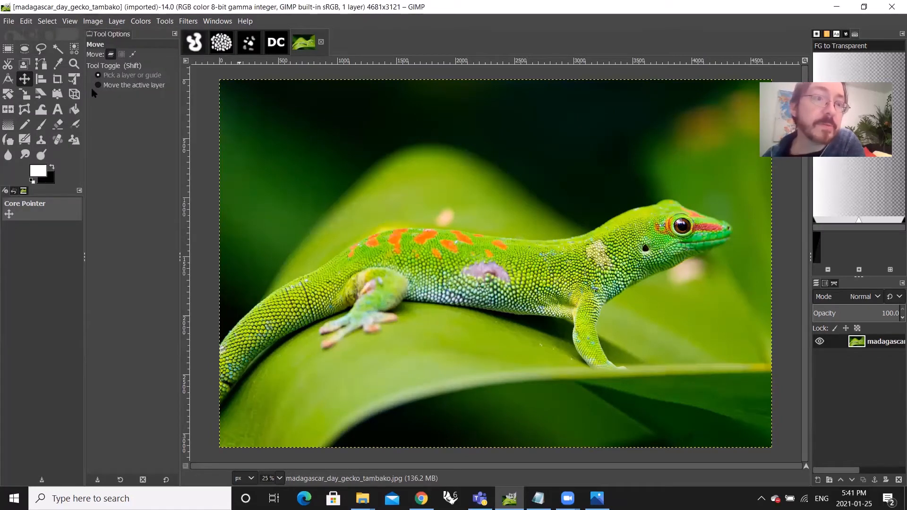
left_click(74, 63)
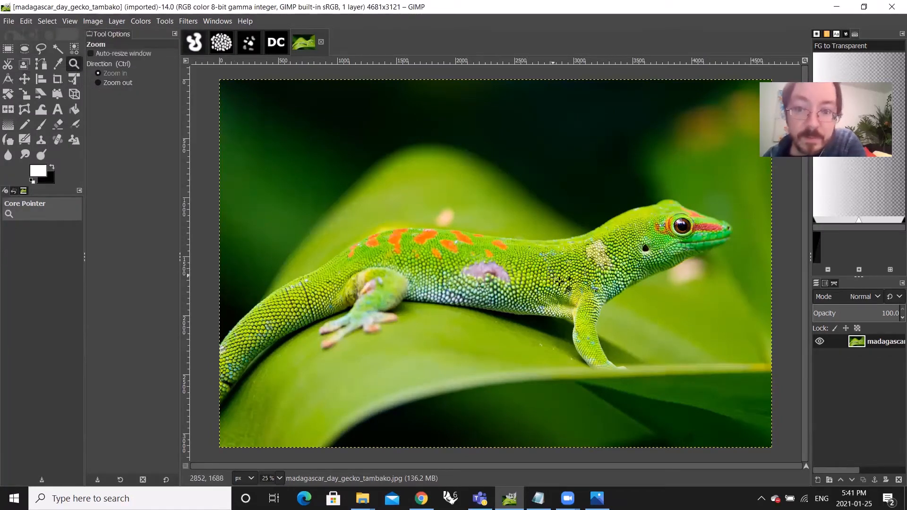
left_click_drag(552, 275, 617, 325)
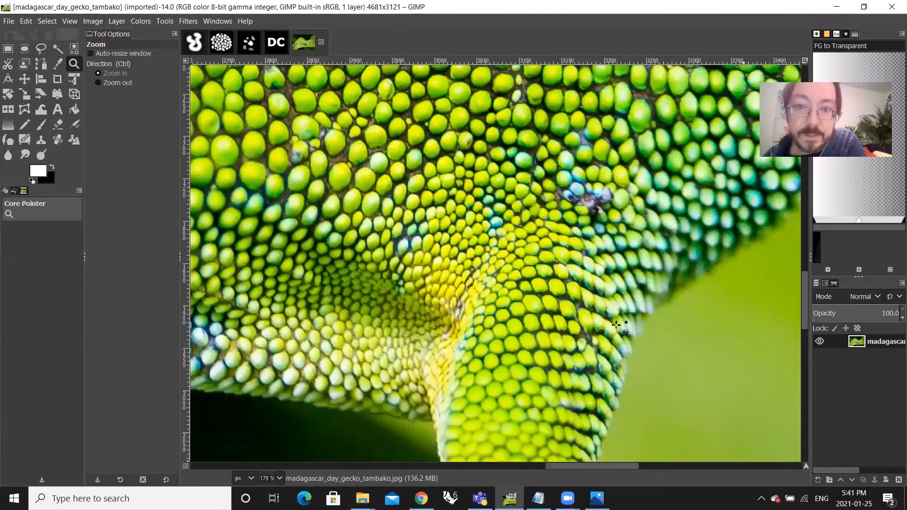
scroll(503, 289, "up", 2)
scroll(536, 300, "down", 1)
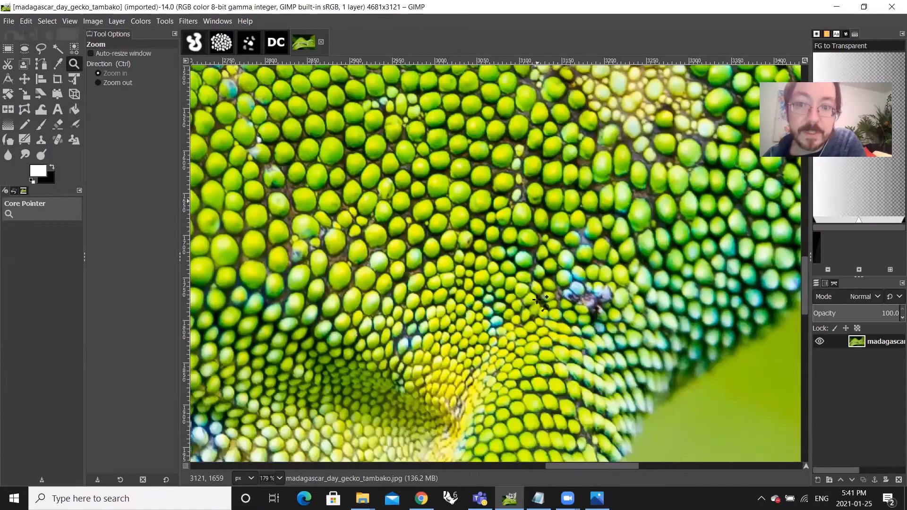
scroll(541, 302, "up", 1)
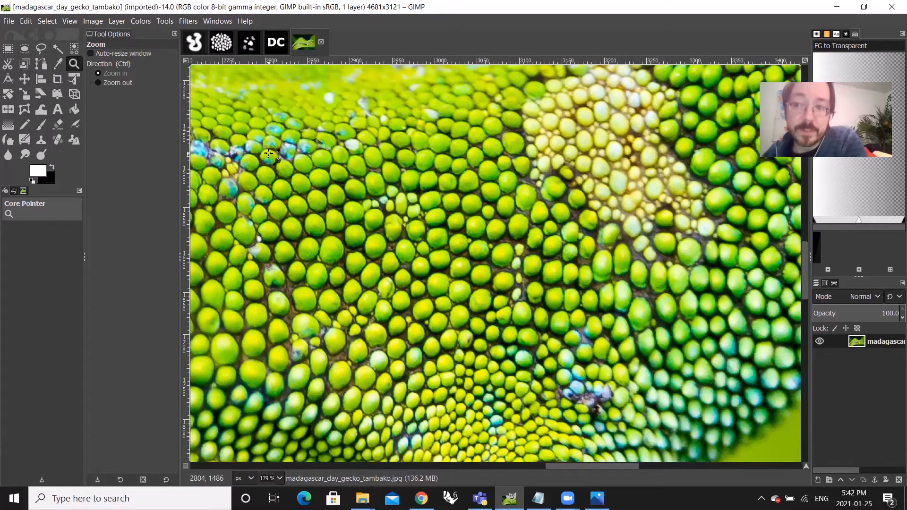
left_click(8, 50)
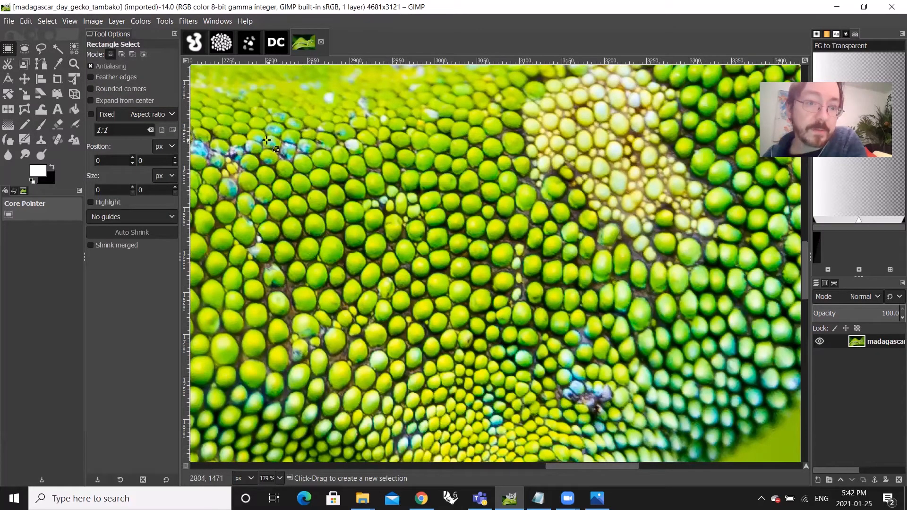
left_click_drag(274, 141, 504, 370)
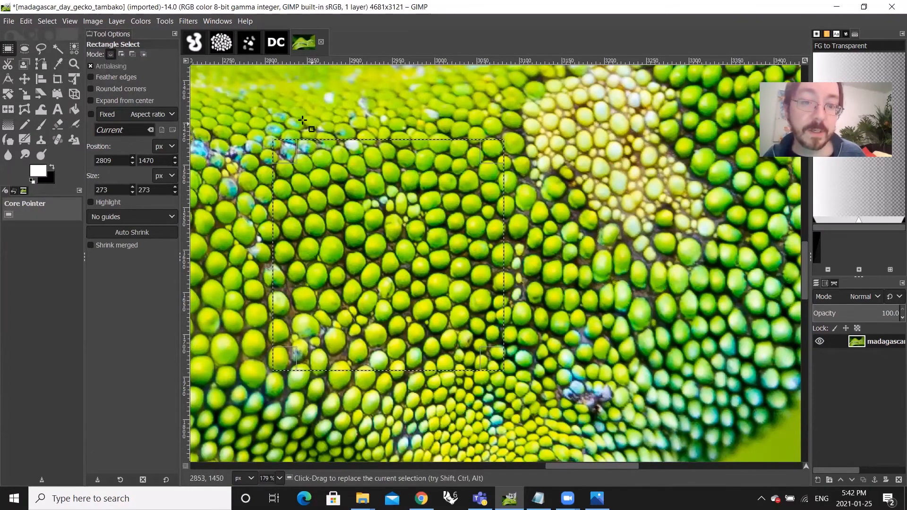
left_click(258, 141)
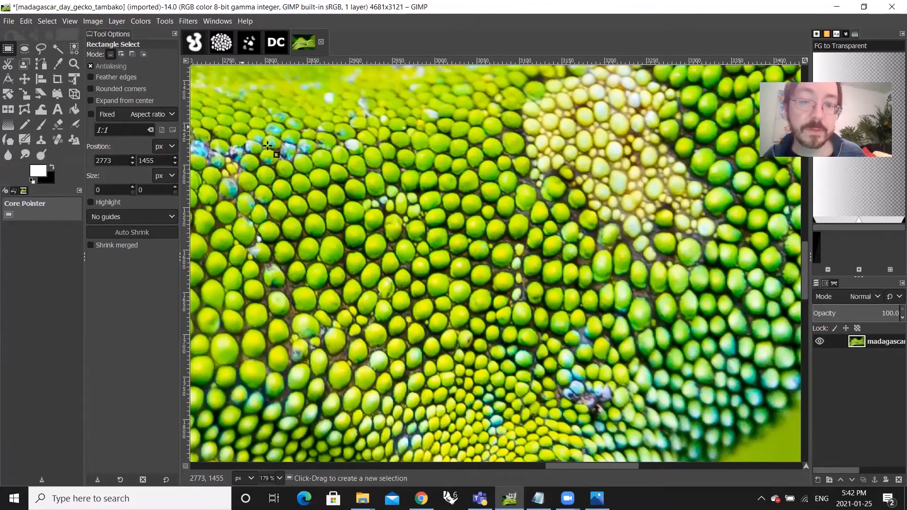
left_click_drag(268, 147, 482, 236)
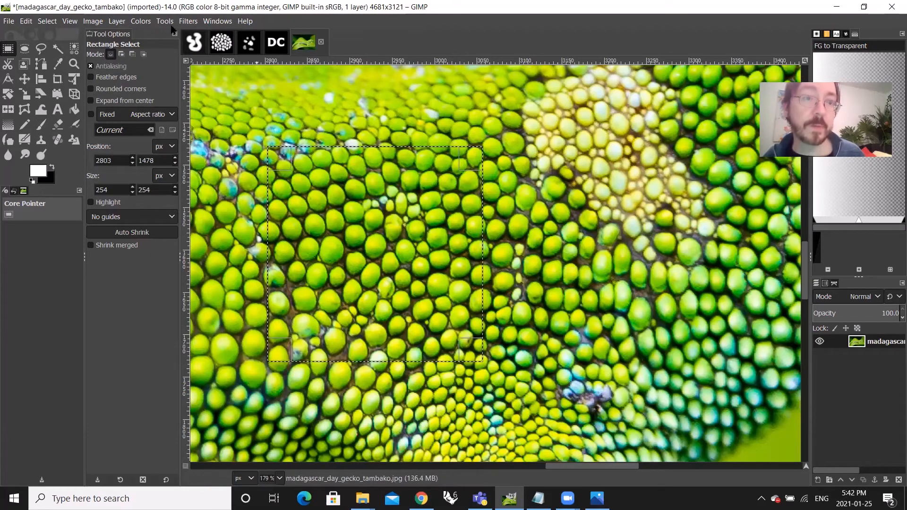
- Crop the gecko image to the square selection and clear the selection
left_click(91, 21)
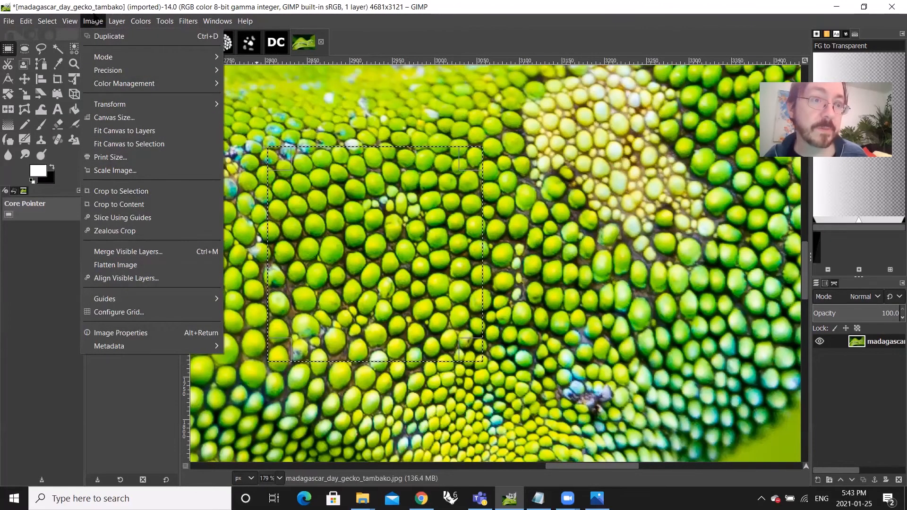
left_click(136, 191)
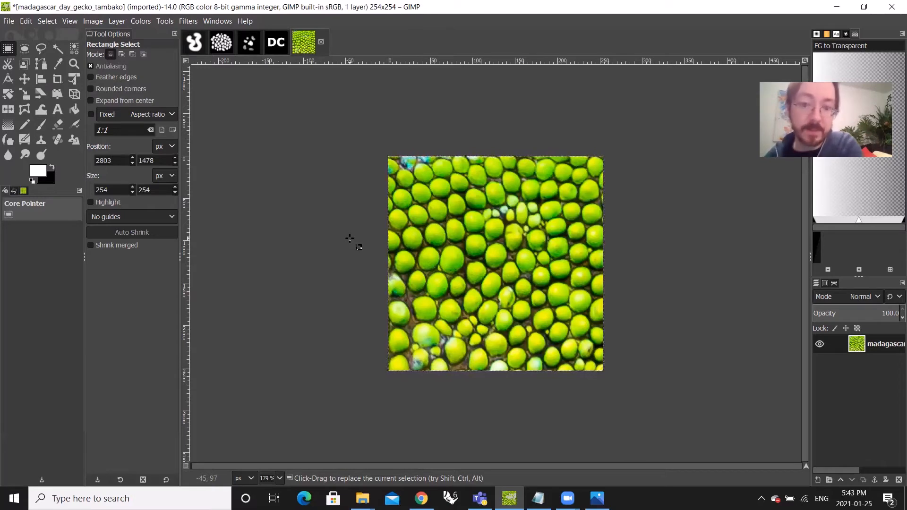
left_click(42, 21)
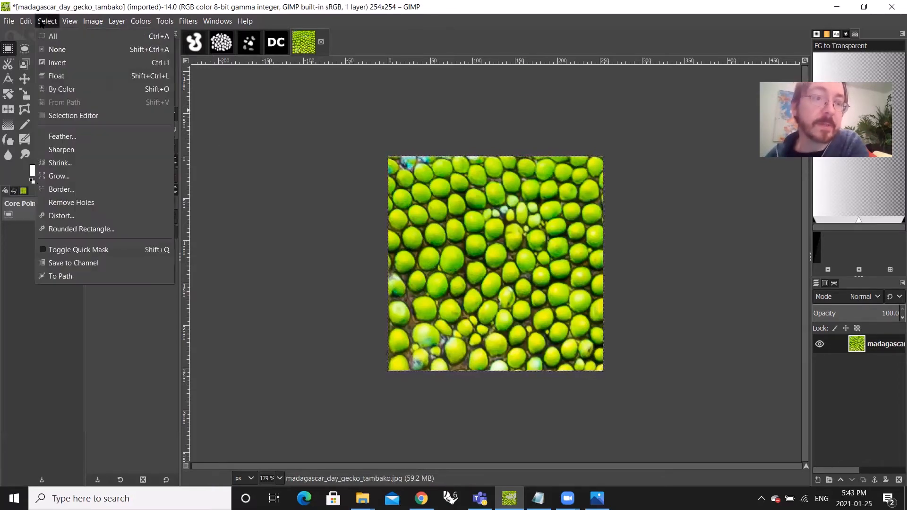
left_click(57, 49)
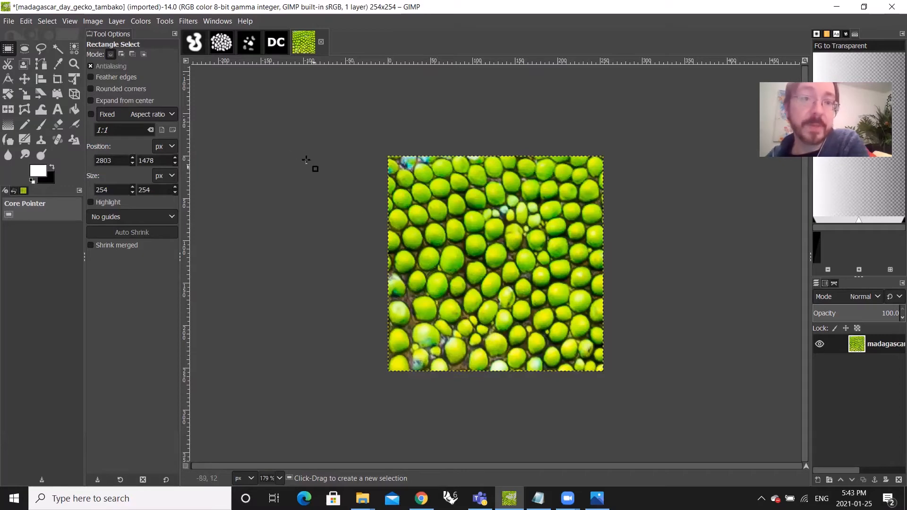
- Convert the cropped gecko scale image to grayscale mode
left_click(140, 22)
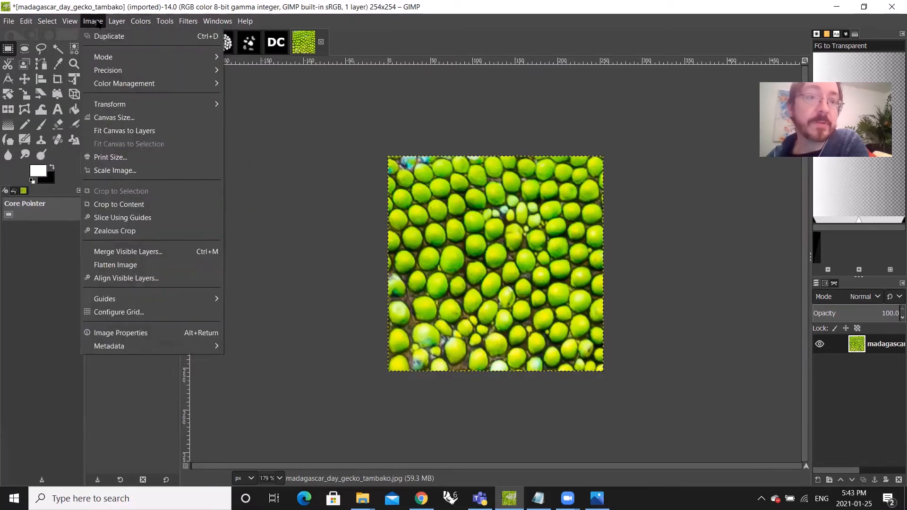
mouse_move(215, 57)
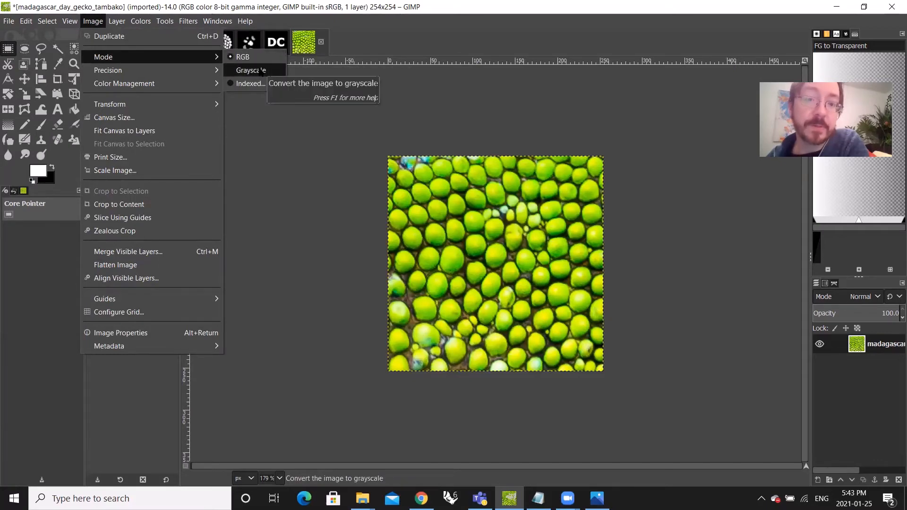
left_click(259, 69)
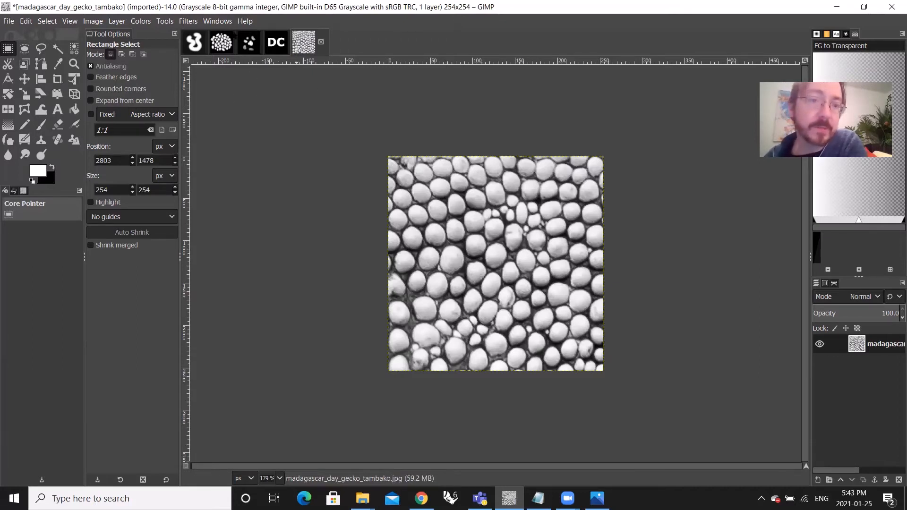
- Adjust the gecko texture with Brightness-Contrast, setting brightness to 30 and contrast to 3
left_click(149, 21)
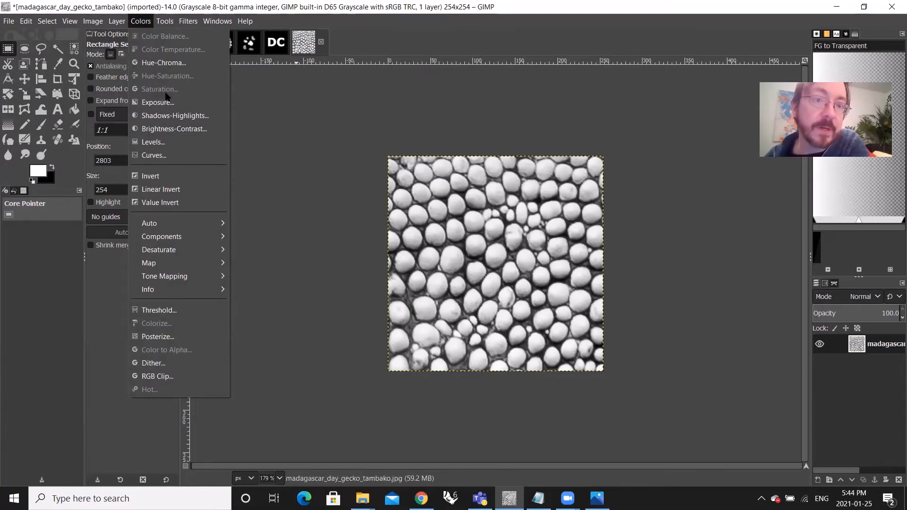
left_click(189, 129)
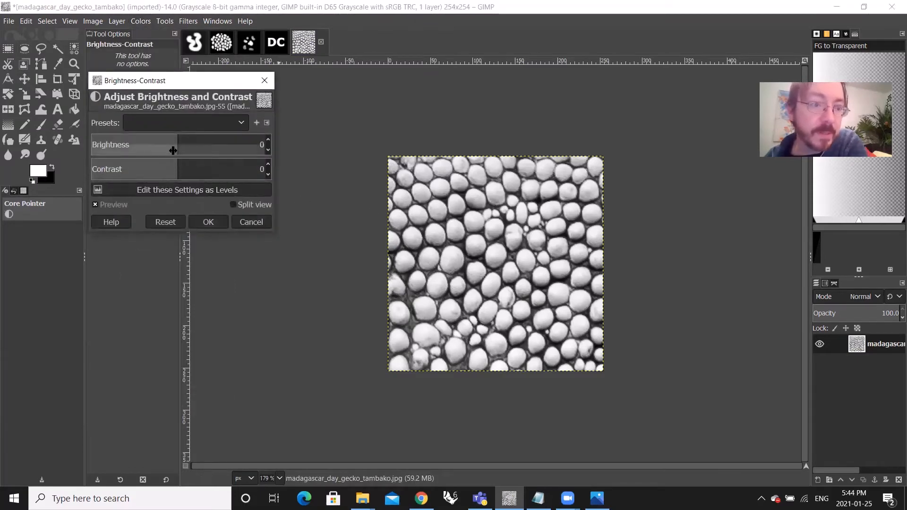
left_click_drag(174, 150, 185, 180)
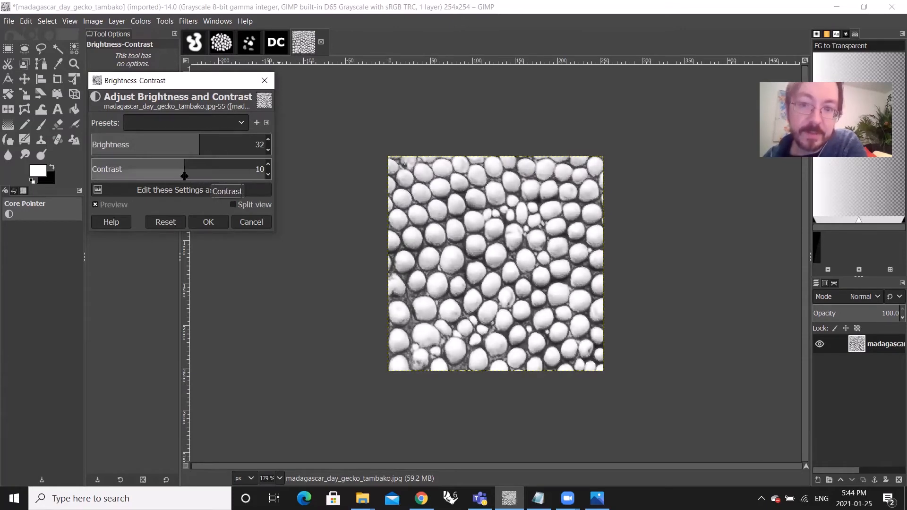
left_click_drag(192, 146, 181, 171)
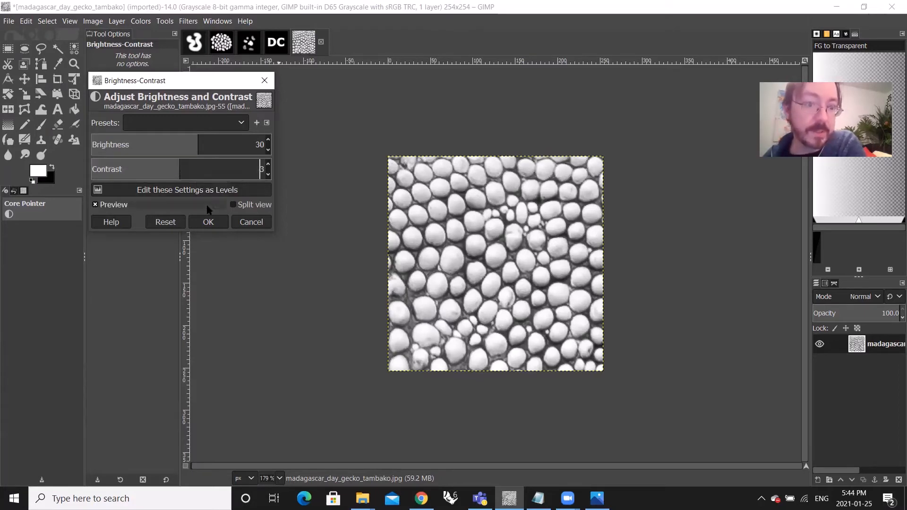
left_click(208, 221)
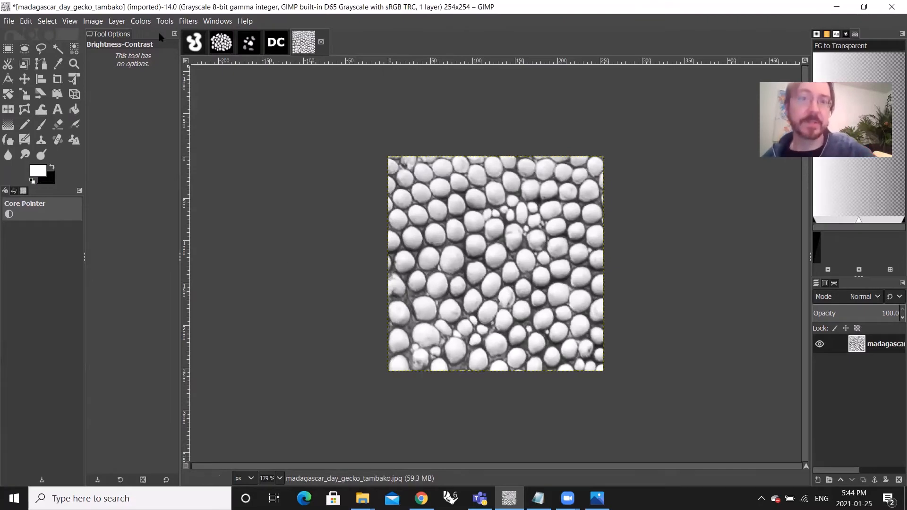
- Darken the gaps between the scales with Levels by raising the black input level to 63
left_click(144, 23)
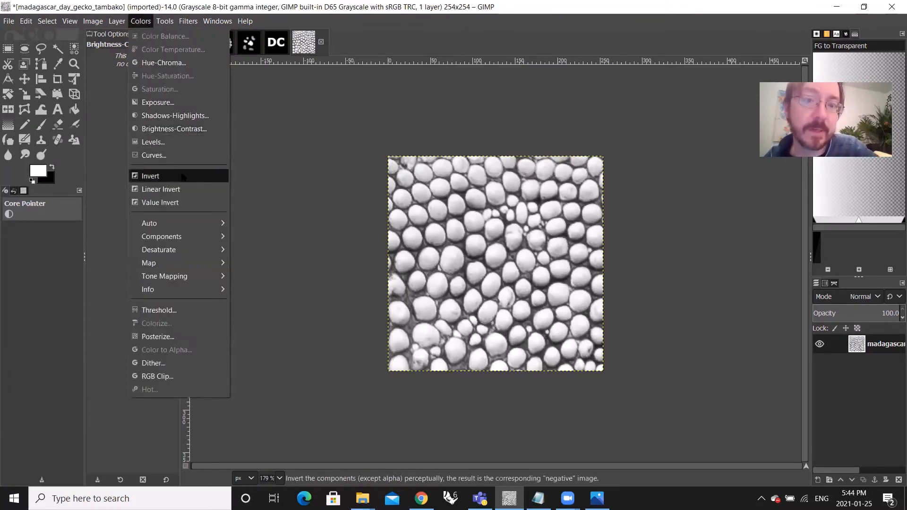
left_click(181, 141)
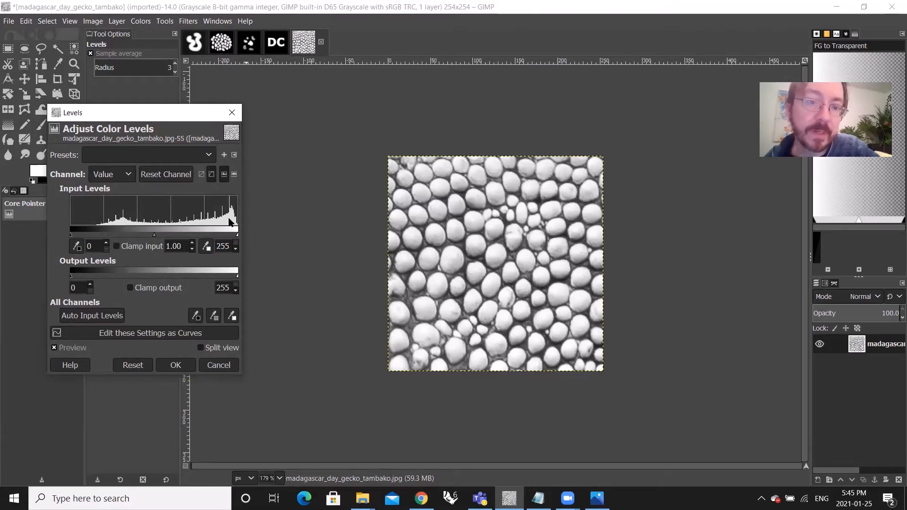
left_click_drag(72, 233, 113, 233)
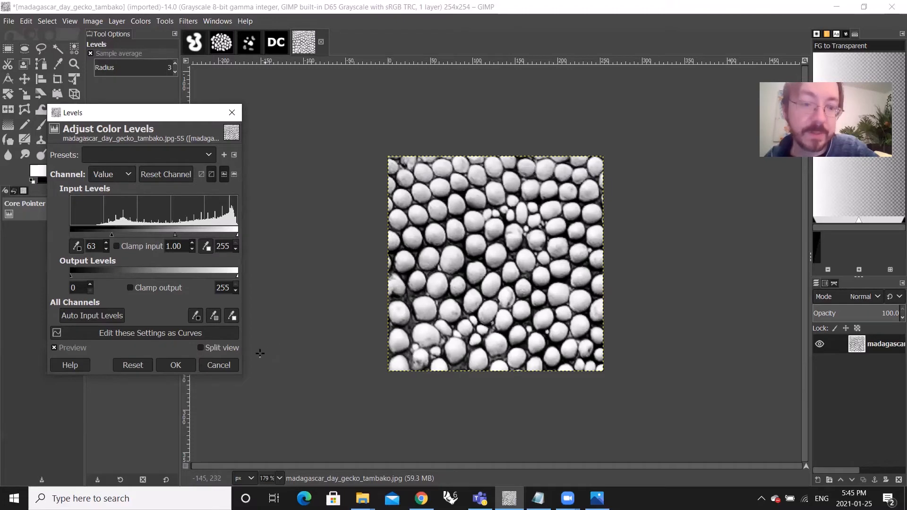
left_click(176, 366)
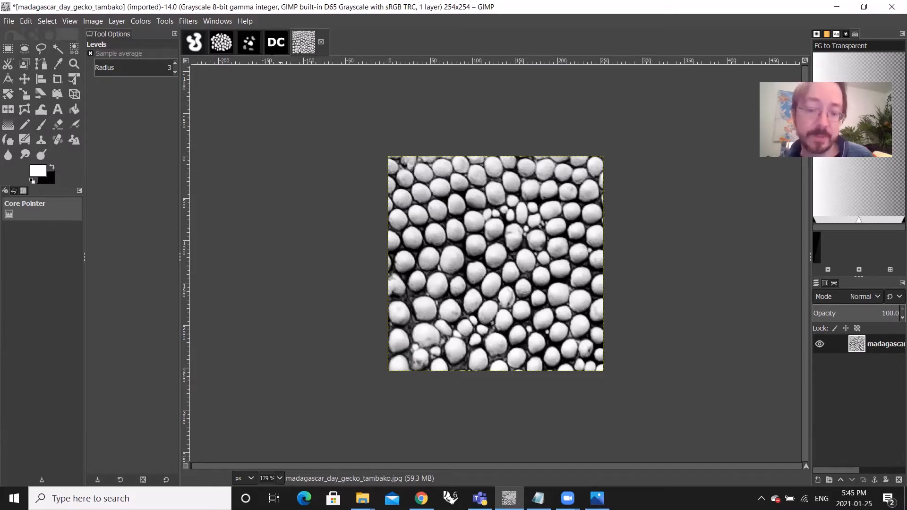
- Switch to Chrome to examine the grayscale forest landscape image on its own page, and return to GIMP
left_click(421, 499)
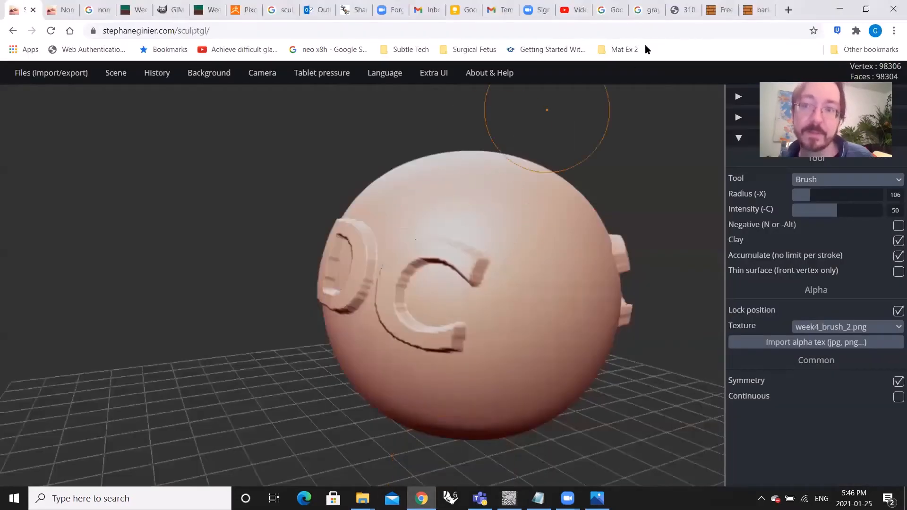
left_click(701, 9)
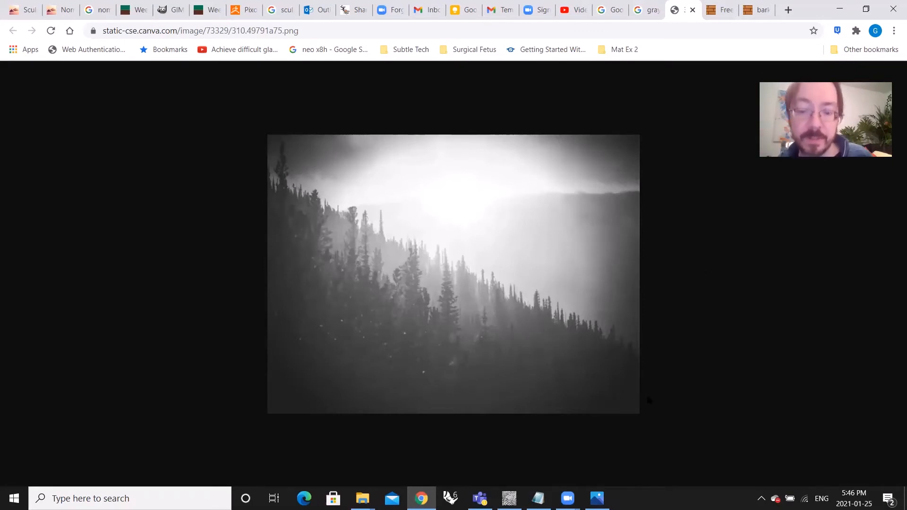
left_click(509, 498)
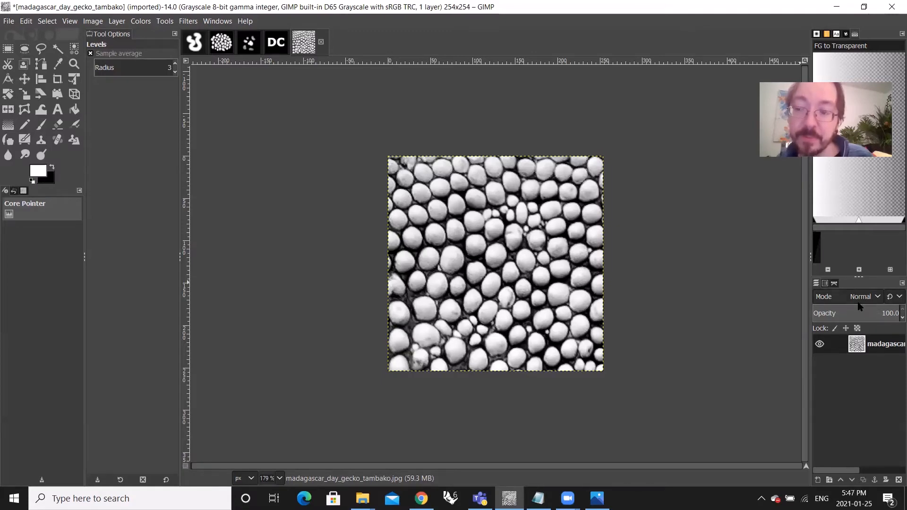
- Add a new 254 × 254 px layer filled with transparency above the gecko texture layer
left_click(225, 22)
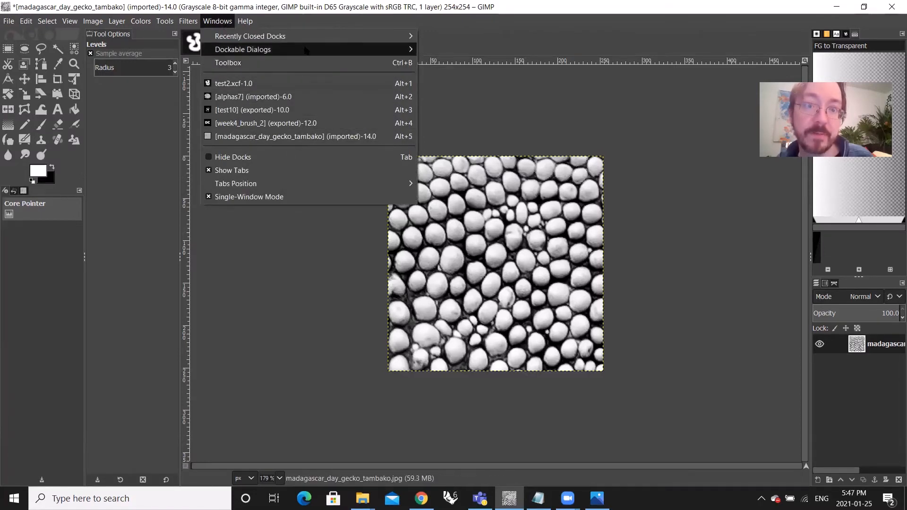
left_click(259, 286)
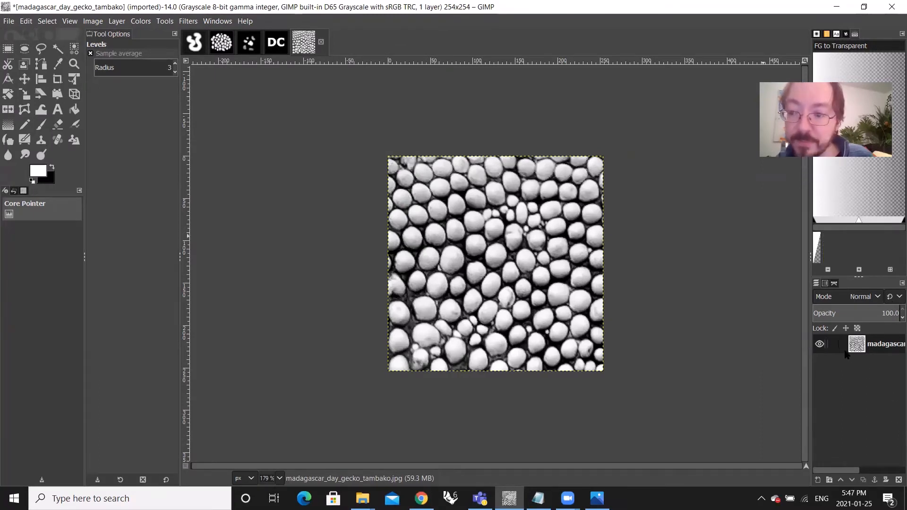
left_click(817, 480)
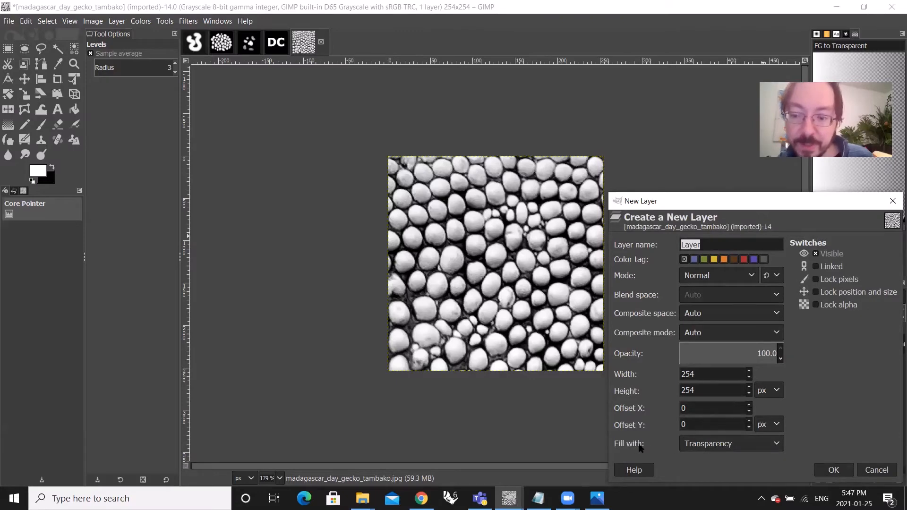
left_click(740, 447)
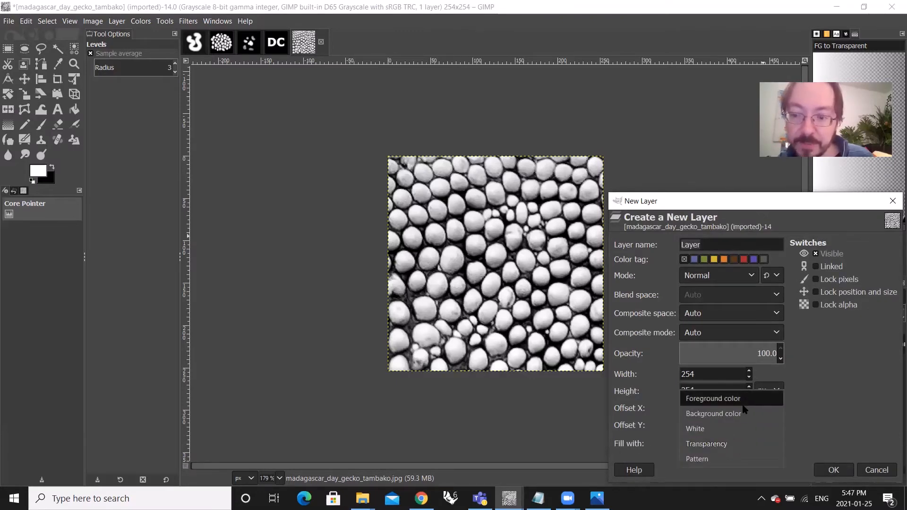
left_click(713, 444)
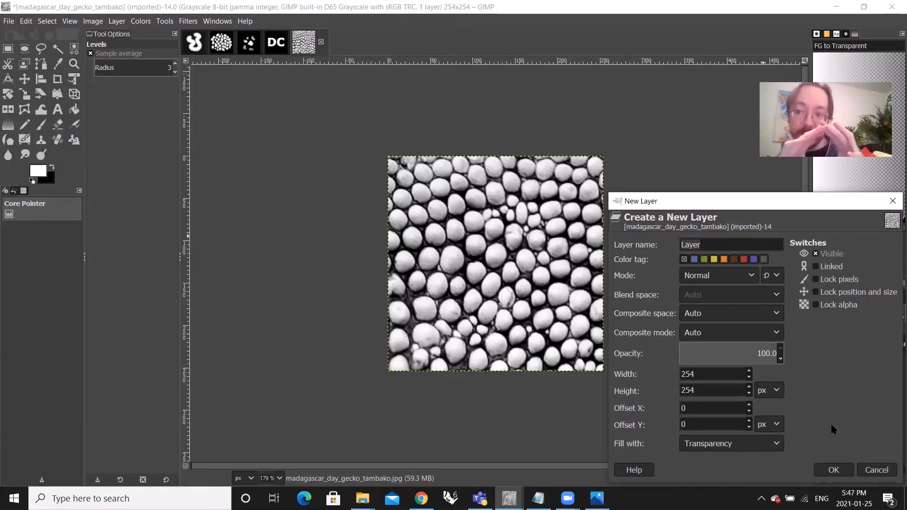
left_click(834, 470)
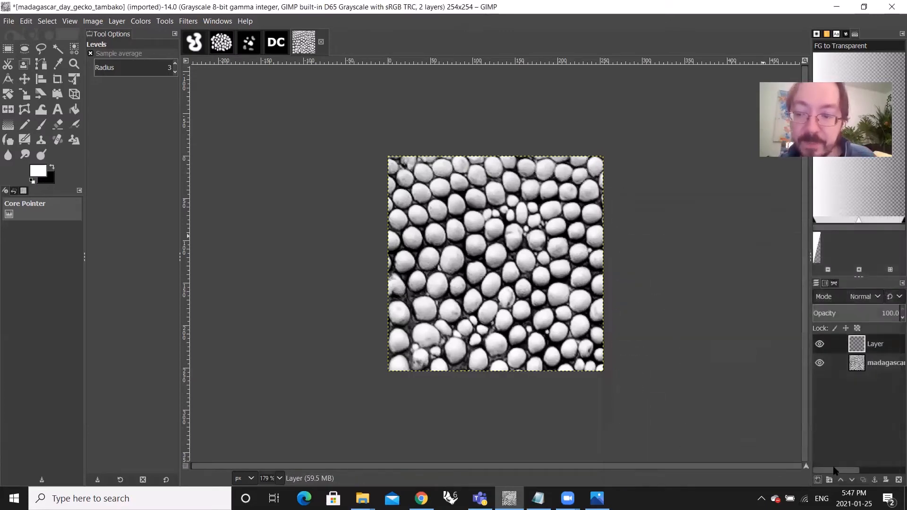
- Toggle the gecko texture layer's visibility to compare it with the empty layer, leaving the texture hidden
left_click(820, 365)
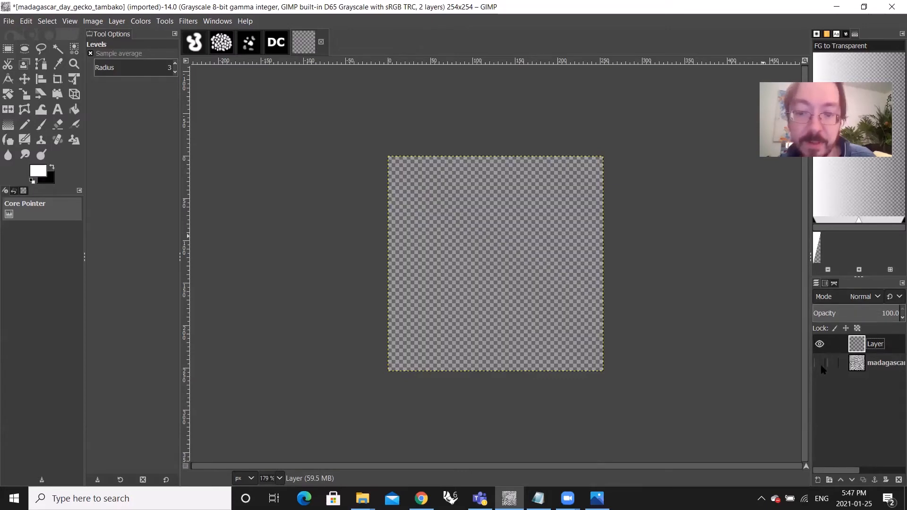
left_click(821, 366)
left_click(821, 368)
left_click(821, 368)
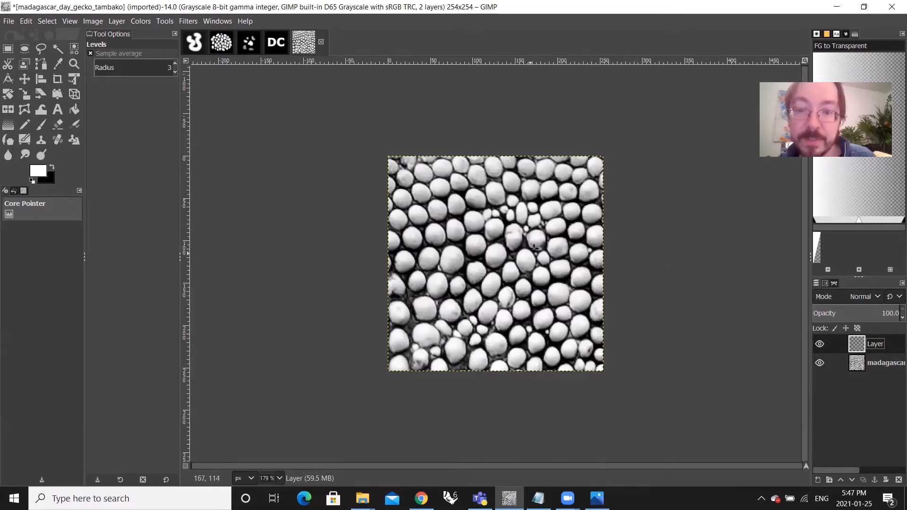
left_click(821, 363)
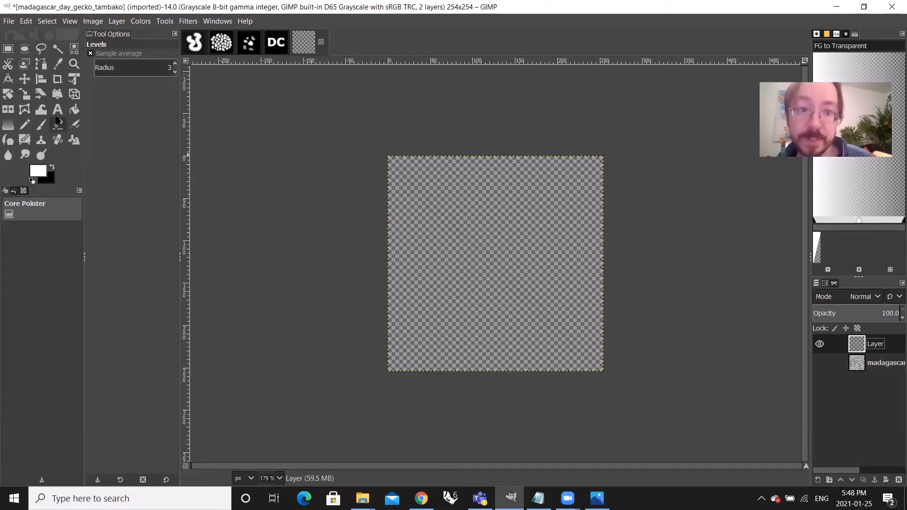
- Activate the Gradient tool and look through the available gradients, keeping FG to Transparent selected
left_click(8, 129)
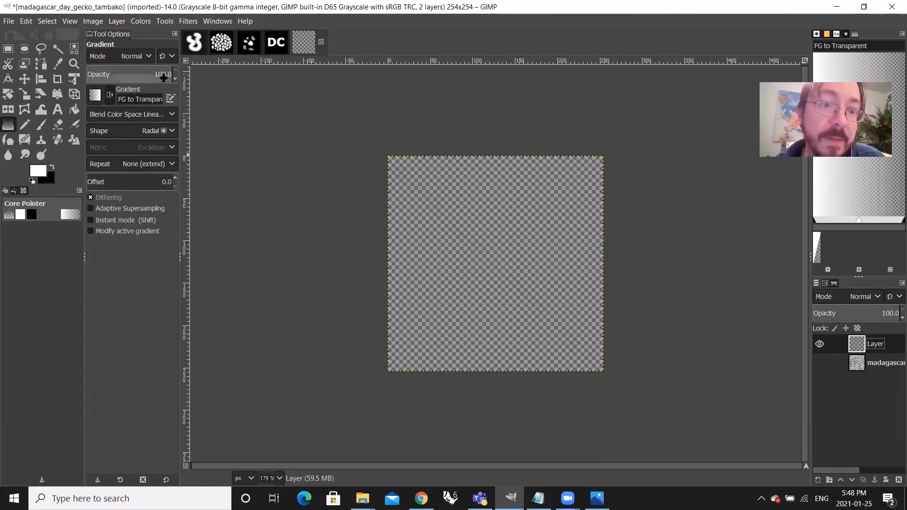
left_click(169, 76)
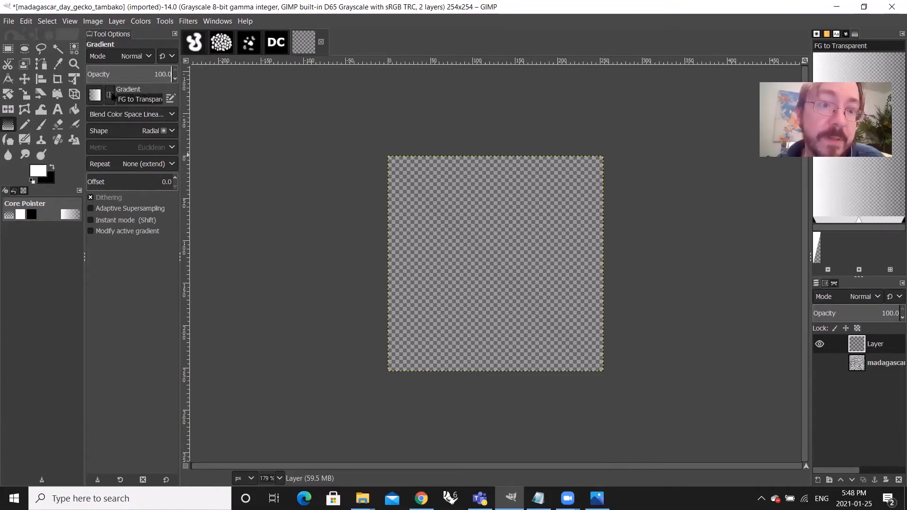
left_click(95, 95)
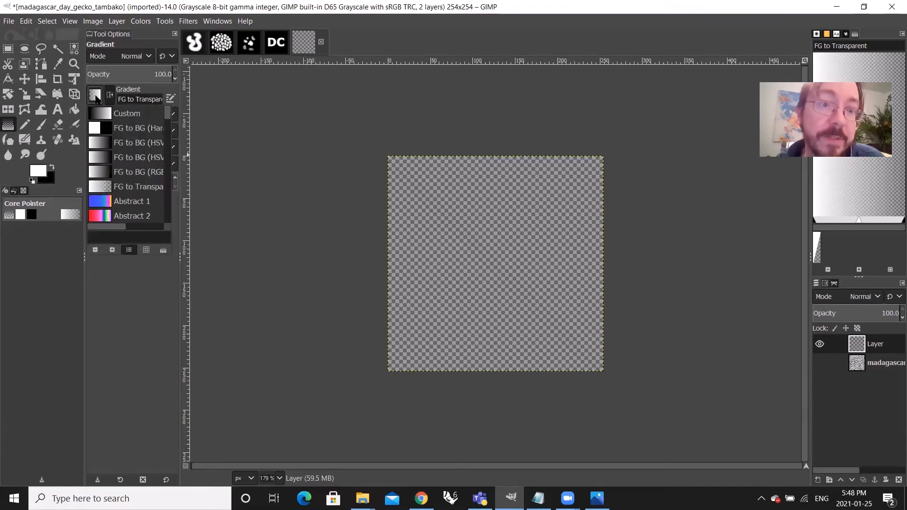
scroll(128, 149, "down", 1)
scroll(128, 148, "down", 5)
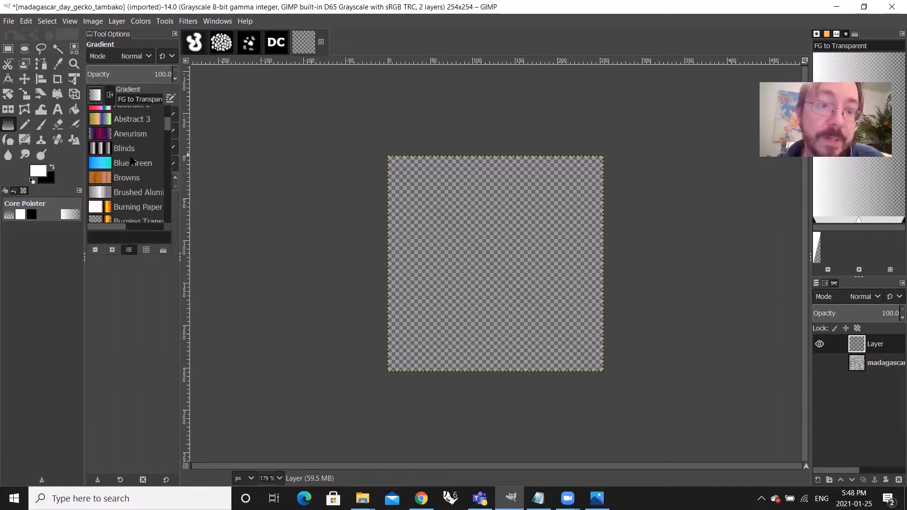
left_click_drag(170, 145, 170, 111)
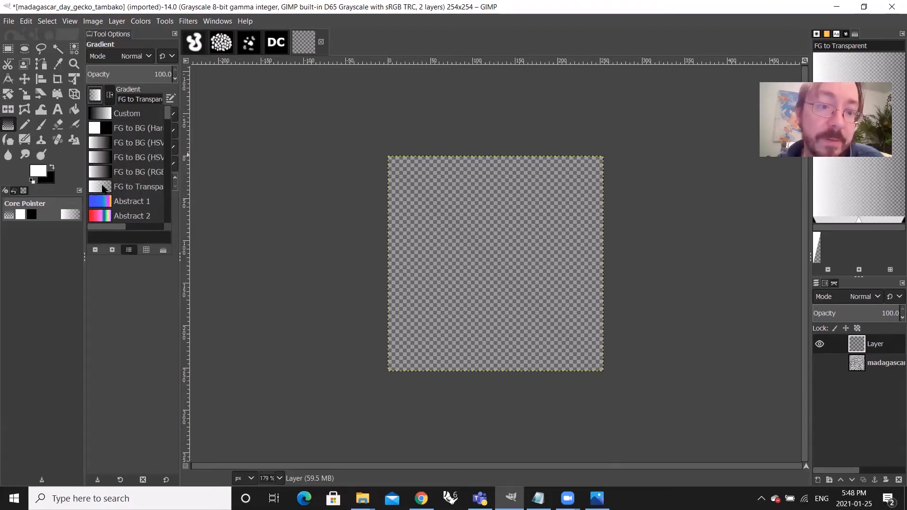
left_click(55, 268)
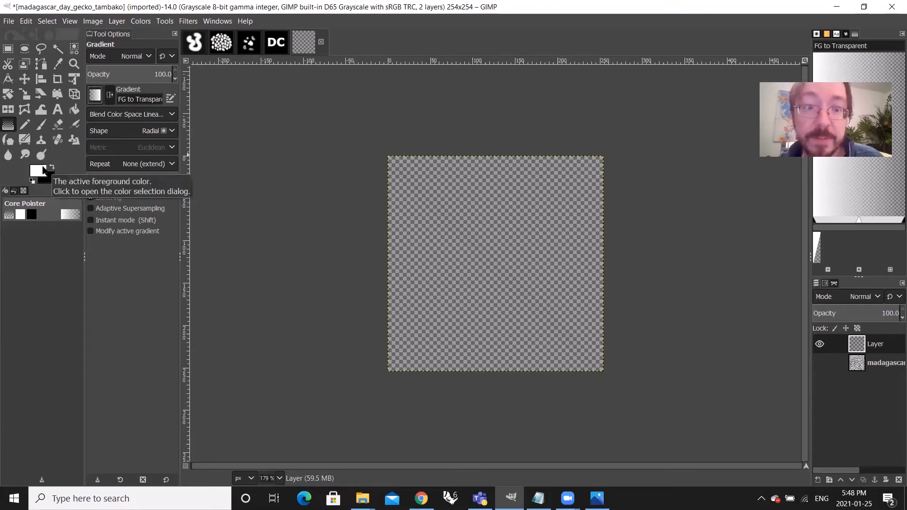
- Check the foreground and background colours, and swap them so that black is the foreground colour
left_click(39, 172)
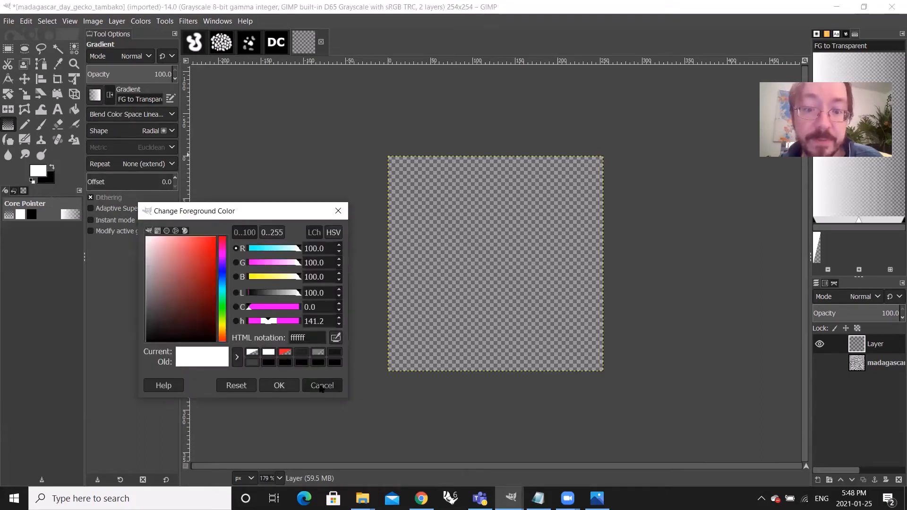
left_click(321, 385)
left_click(47, 182)
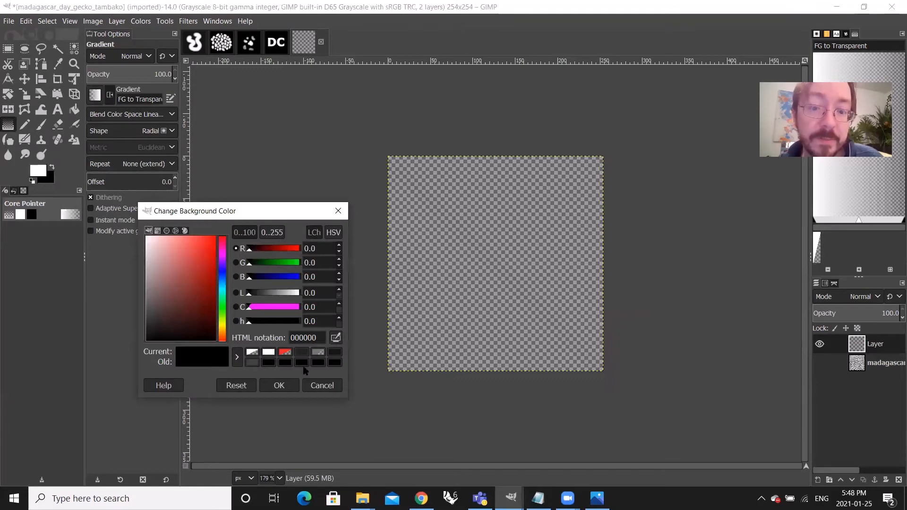
left_click(316, 383)
left_click(54, 166)
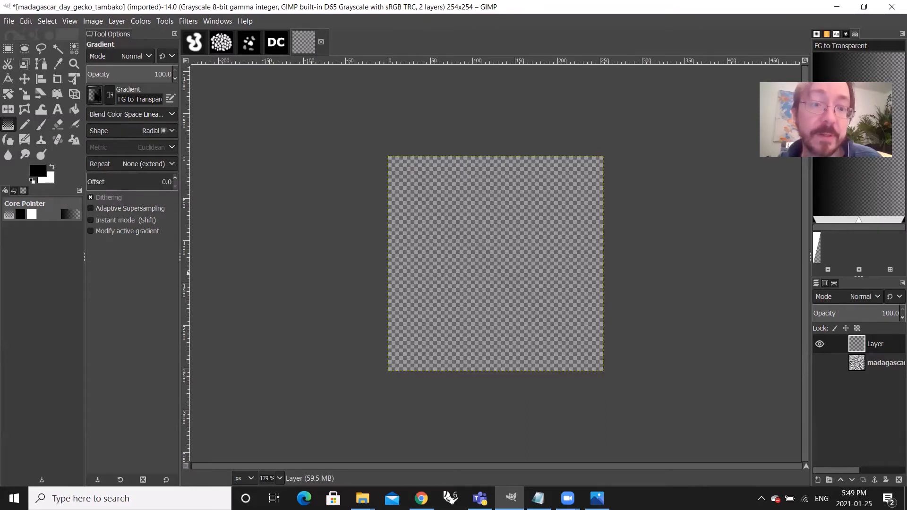
- Try a Radial FG to Transparent gradient drawn about 118 px outward from near the empty layer's centre
left_click(94, 95)
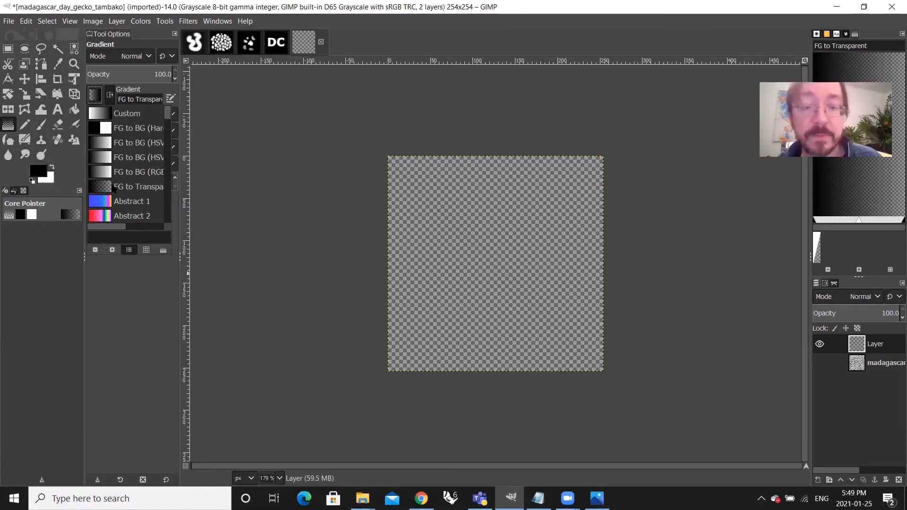
left_click(34, 255)
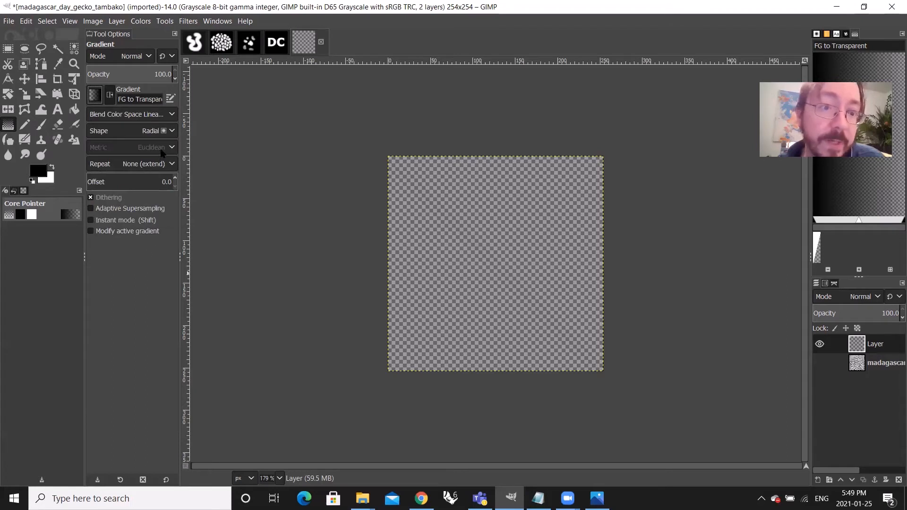
left_click(176, 133)
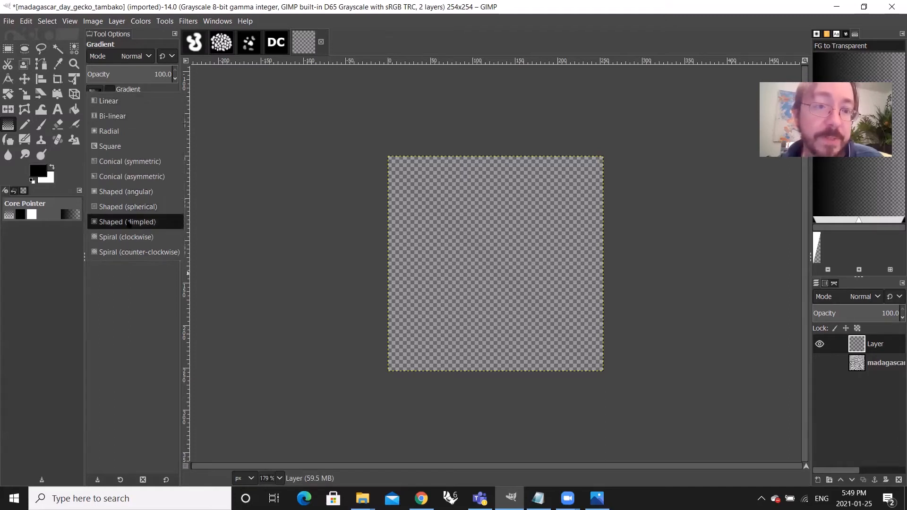
left_click(128, 133)
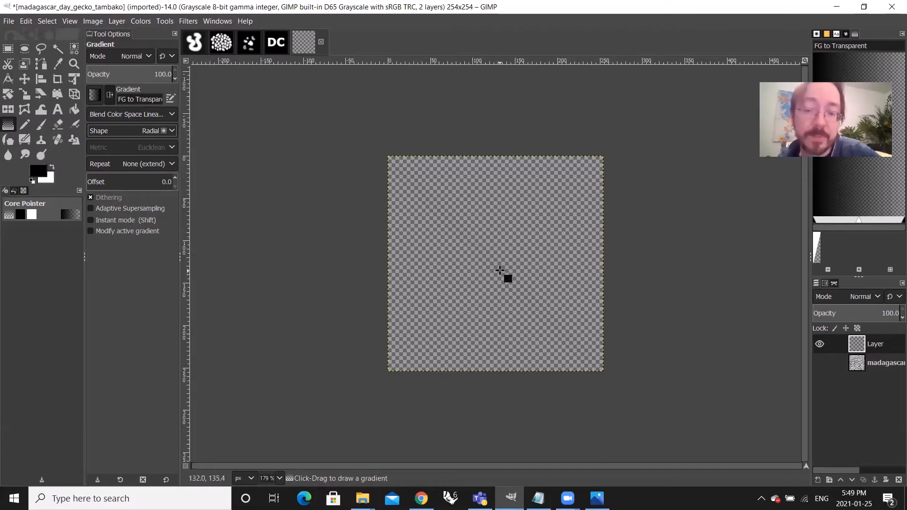
left_click_drag(488, 262, 549, 341)
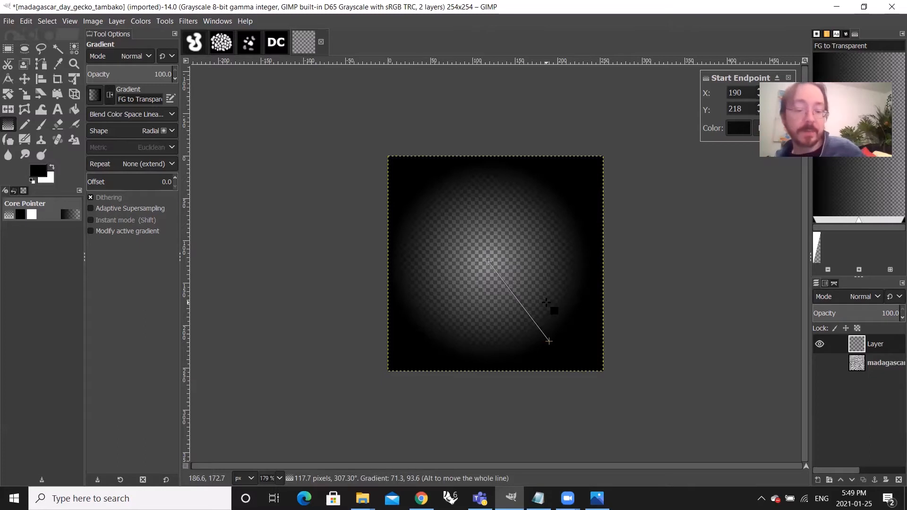
key("Escape")
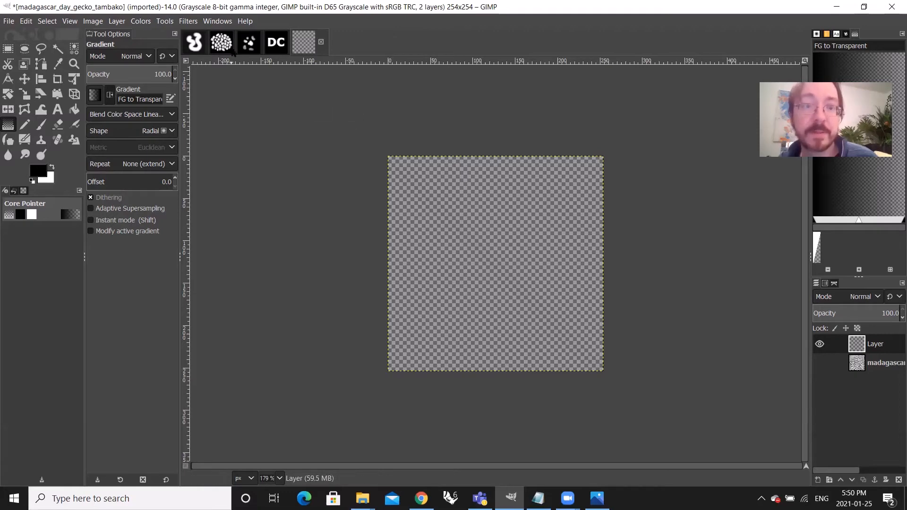
- Add a vertical guide at 50% of the image width
left_click(93, 22)
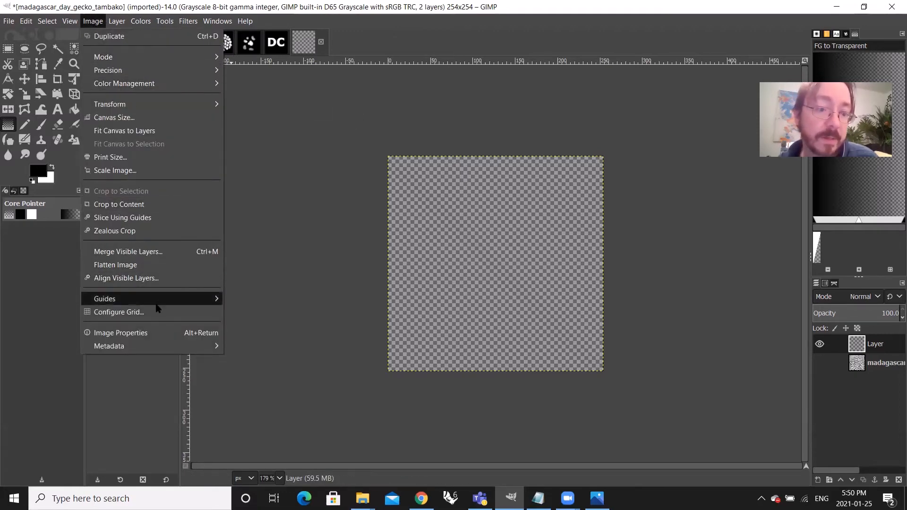
mouse_move(156, 305)
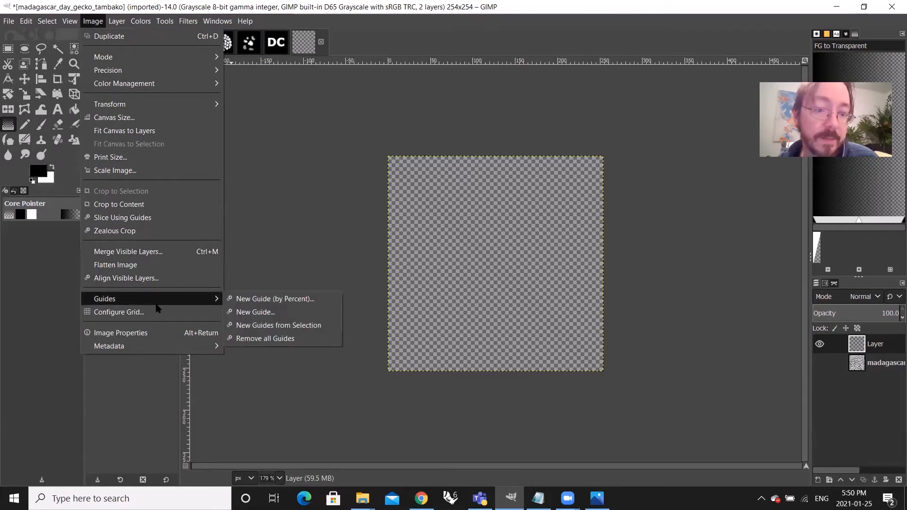
left_click(267, 301)
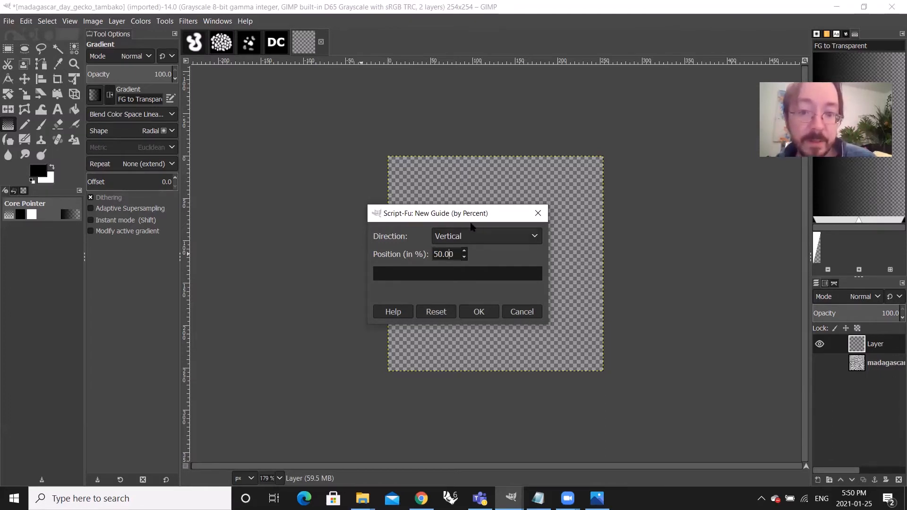
left_click(479, 312)
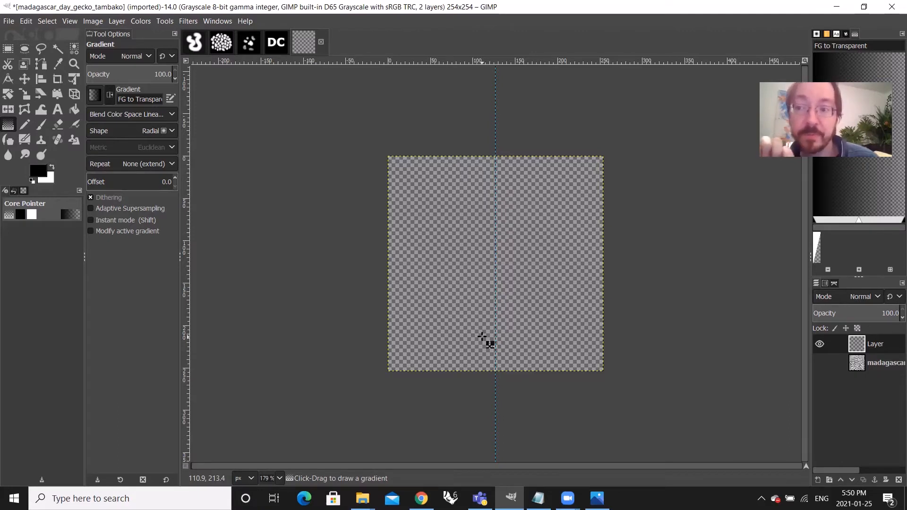
- Add a horizontal guide at 50% of the image height
left_click(93, 21)
mouse_move(190, 305)
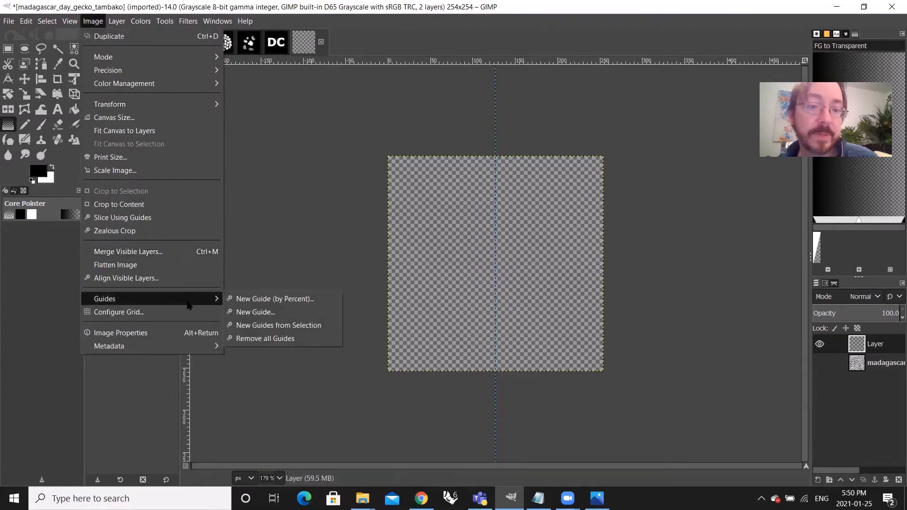
left_click(237, 301)
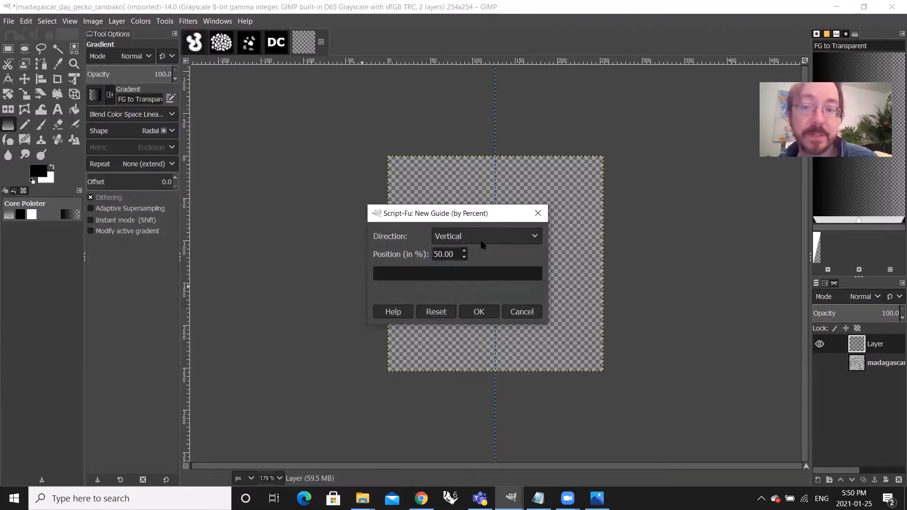
left_click(496, 237)
left_click(494, 222)
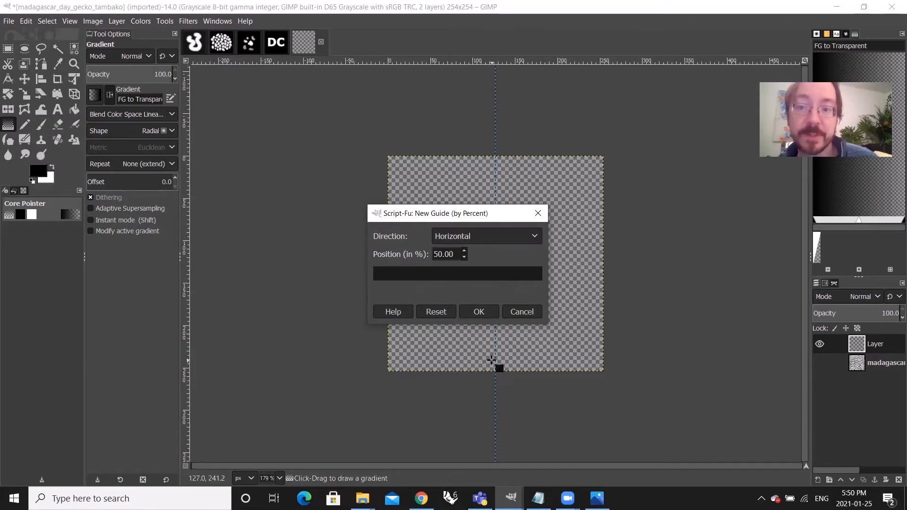
left_click(479, 311)
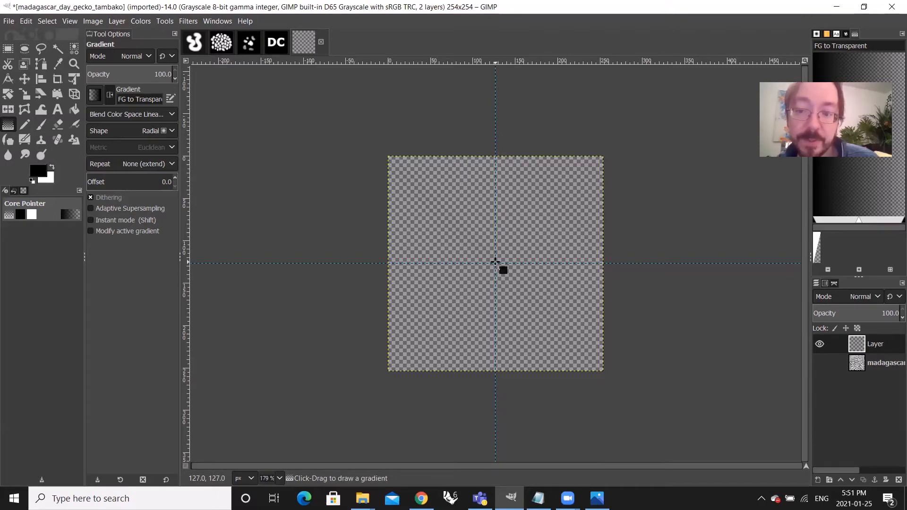
- Draw a radial black-to-transparent gradient about 115 px long from the guide intersection straight down towards the canvas's lower edge
left_click_drag(495, 263, 489, 359)
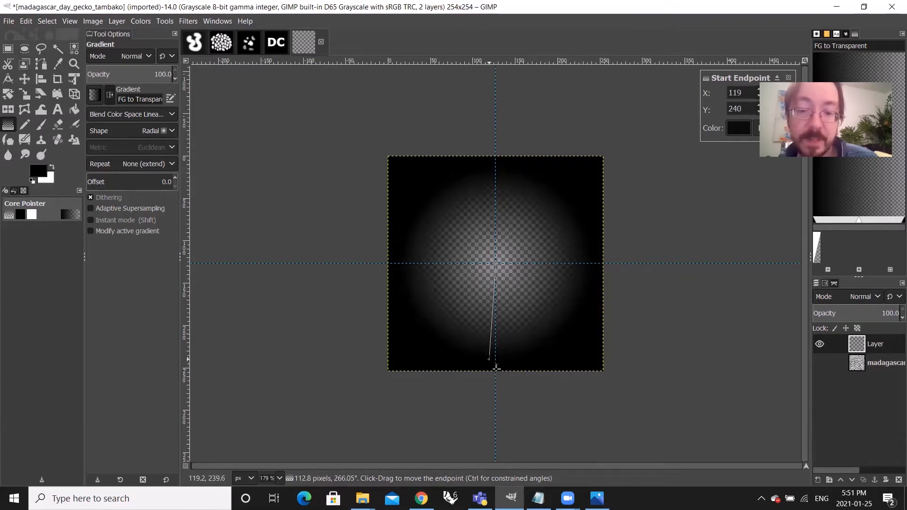
left_click_drag(489, 359, 496, 363)
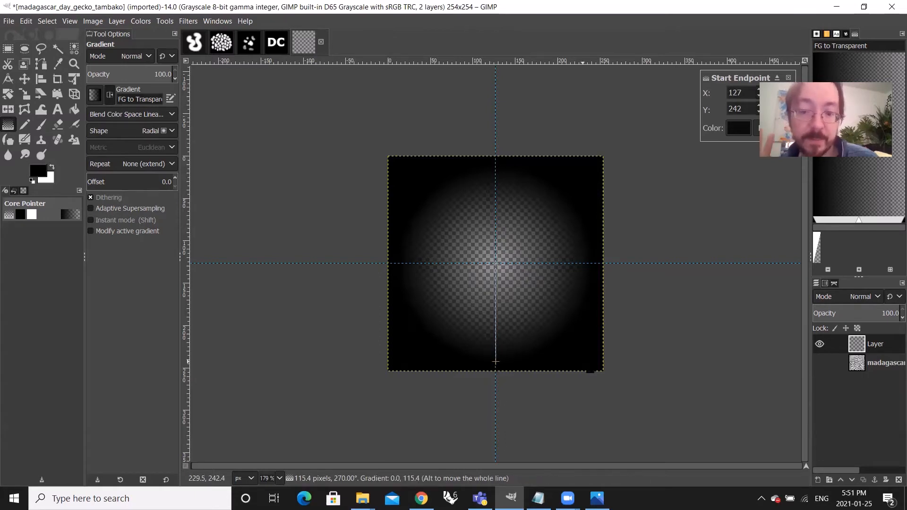
key("Return")
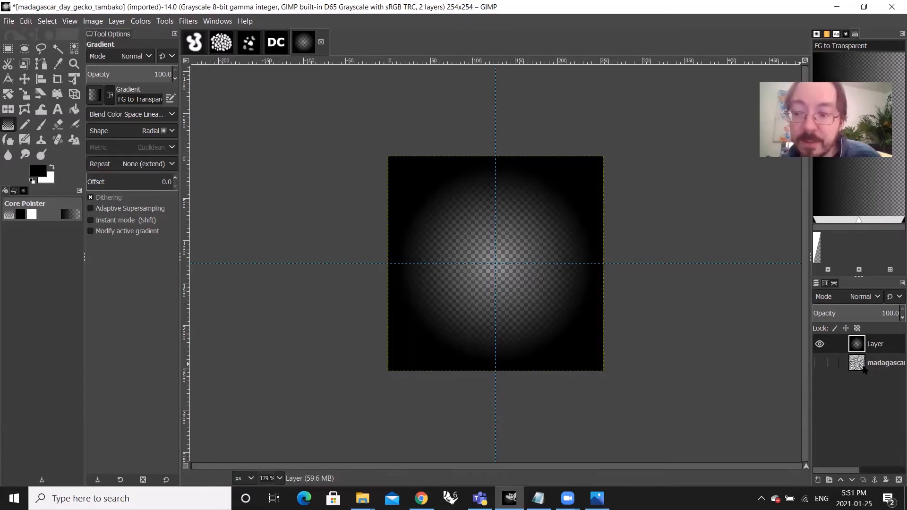
- Toggle the gecko texture layer's visibility to examine it under the radial gradient, leaving the texture hidden
left_click(819, 364)
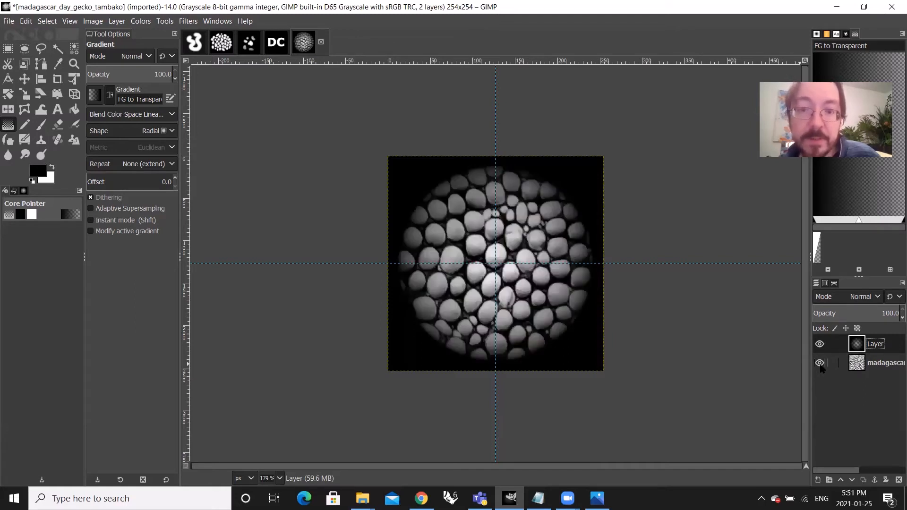
left_click(820, 363)
left_click(820, 363)
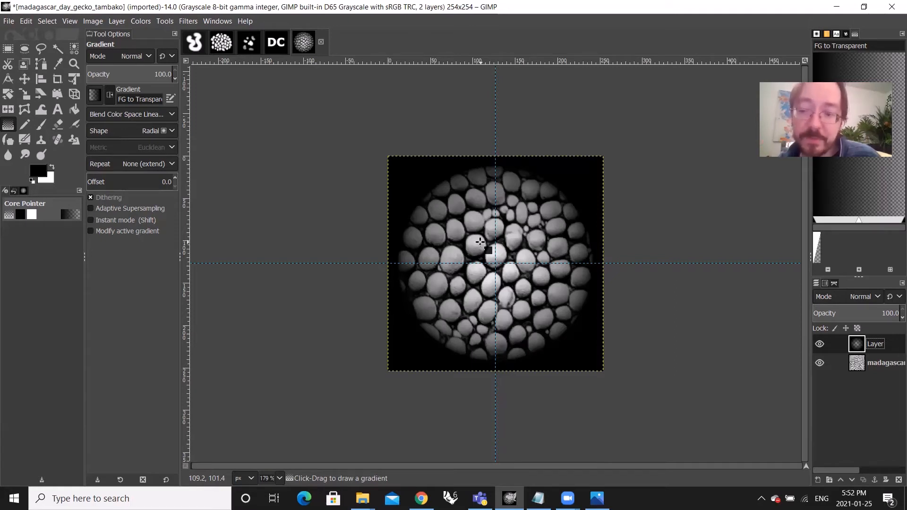
left_click(820, 363)
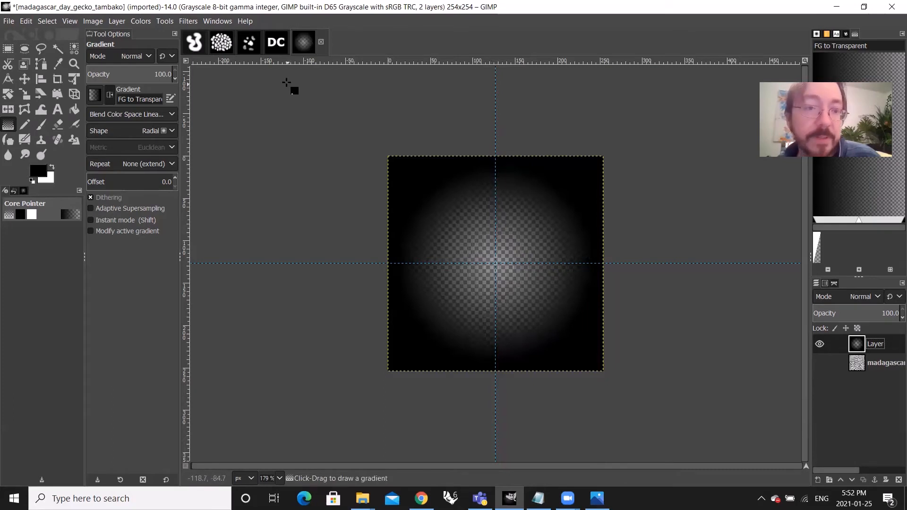
- Apply a Gaussian Blur of 1.50 in X and Y to the gradient layer
left_click(187, 21)
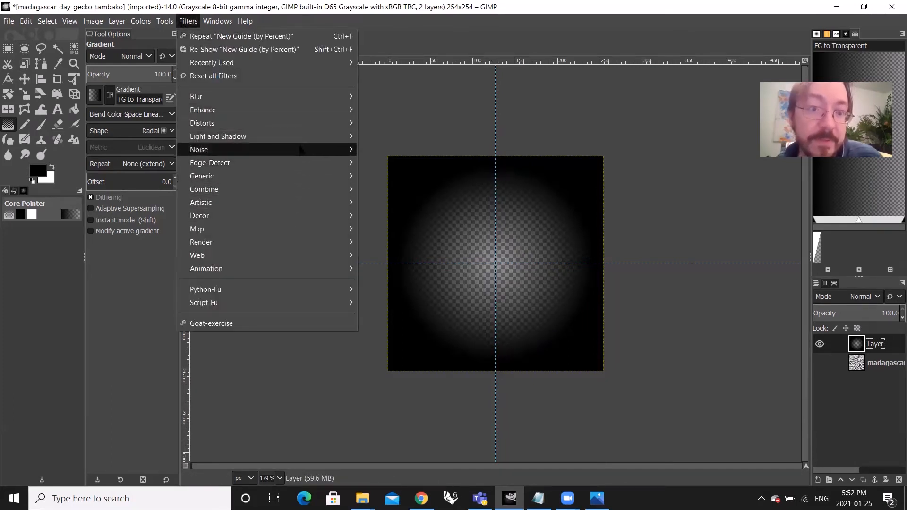
mouse_move(297, 98)
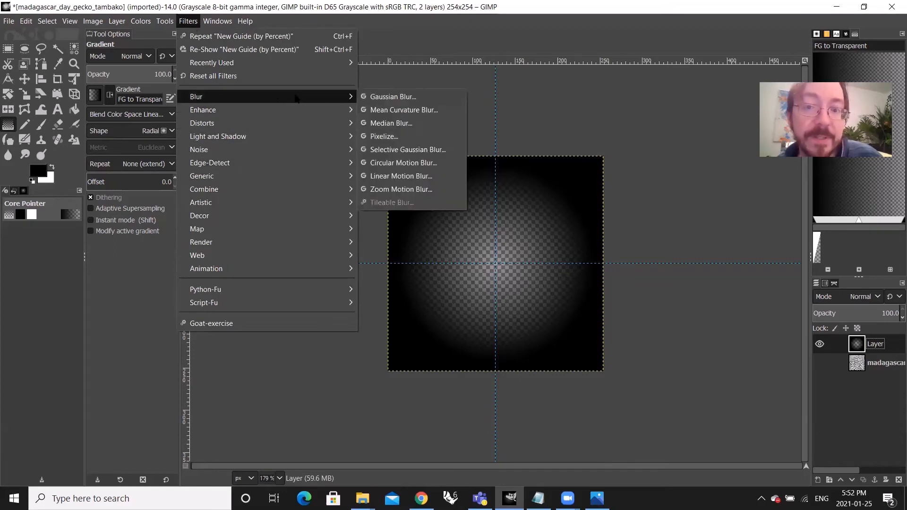
left_click(399, 96)
left_click(381, 239)
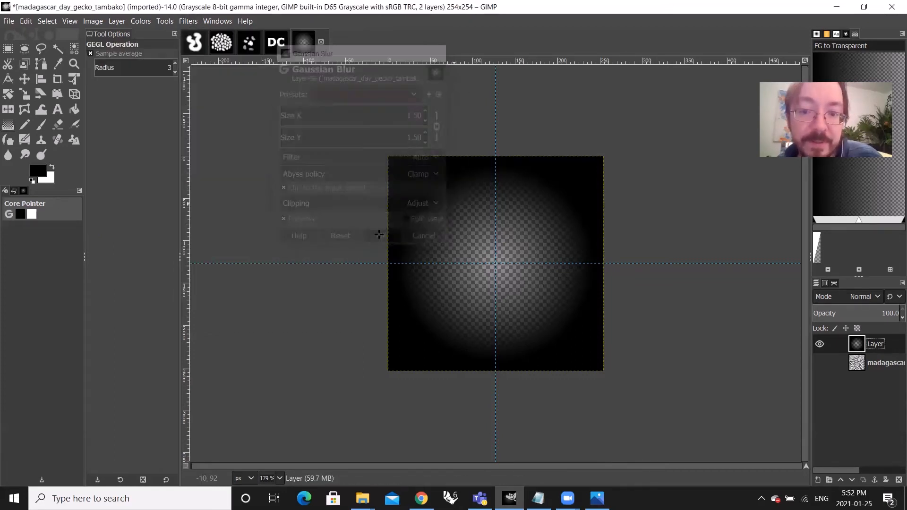
- Compare the blurred gradient with and without the gecko texture layer, leaving the texture visible
left_click(822, 363)
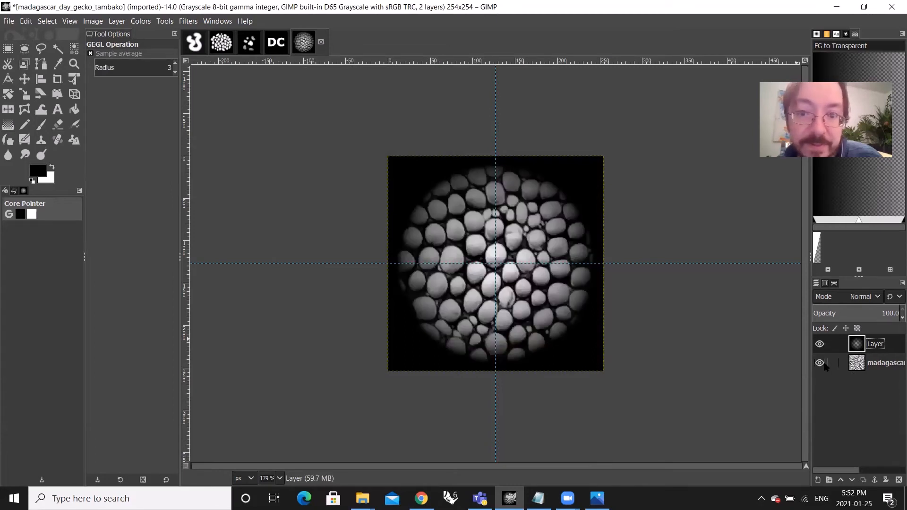
left_click(821, 363)
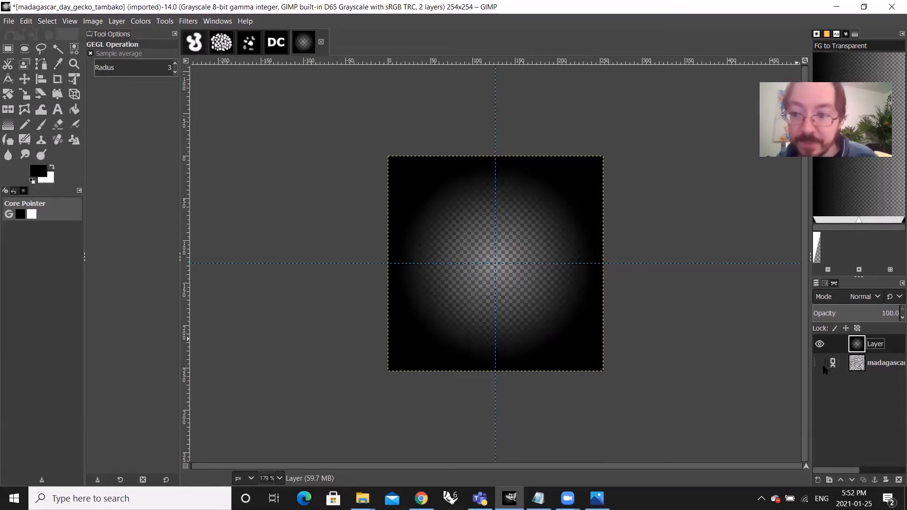
left_click(821, 363)
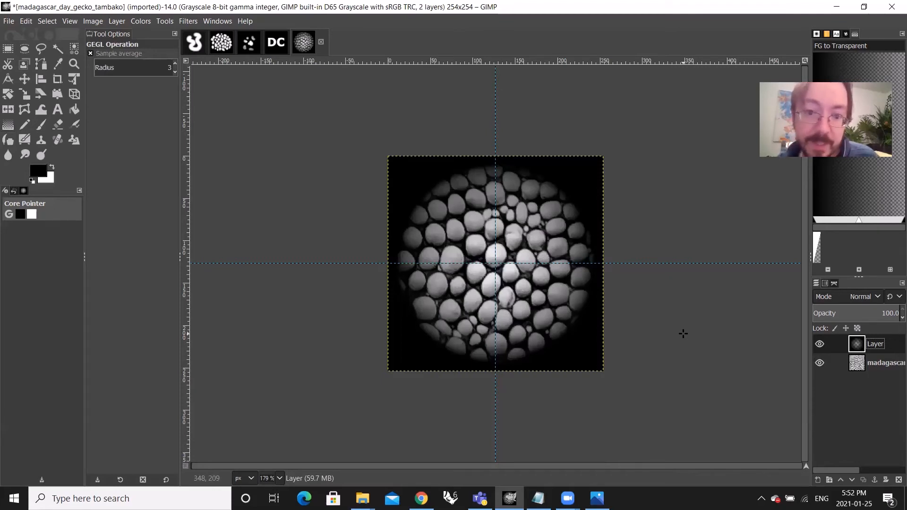
- Hide the gecko texture layer and set the Eraser's brush size to 257
left_click(820, 363)
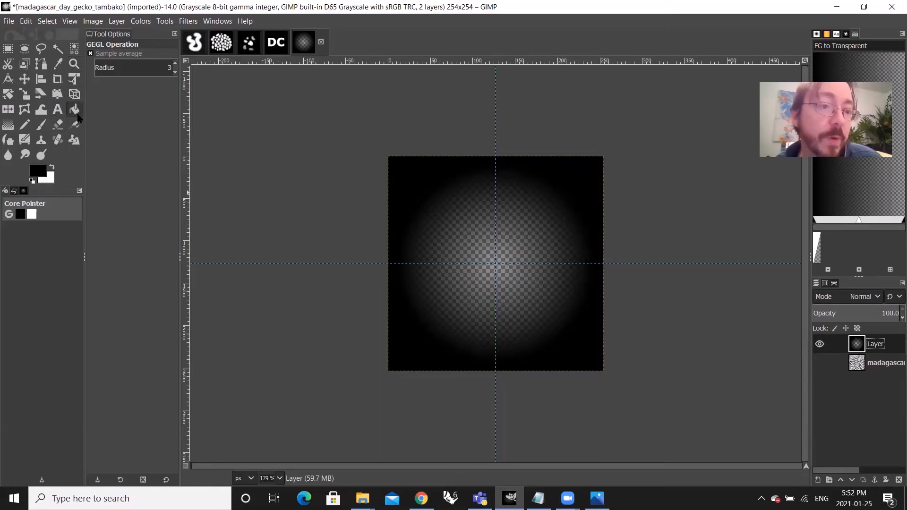
left_click(54, 126)
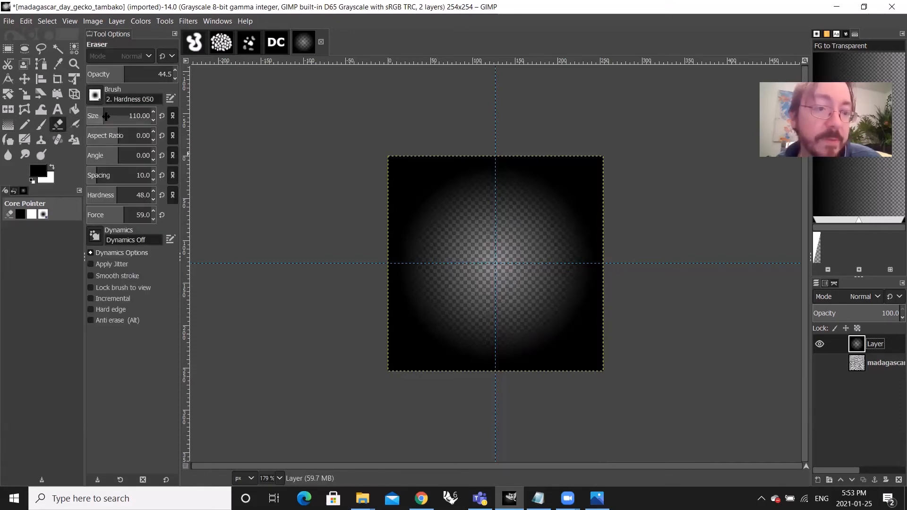
left_click_drag(99, 116, 118, 115)
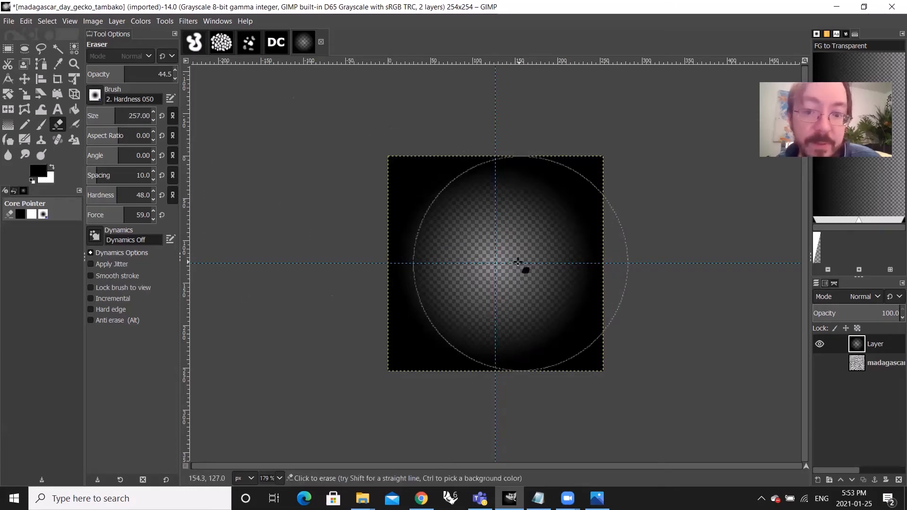
- Try to erase the gradient layer's upper-left edge with the eraser reduced to size 128, checking it over the gecko texture
left_click_drag(111, 117, 106, 117)
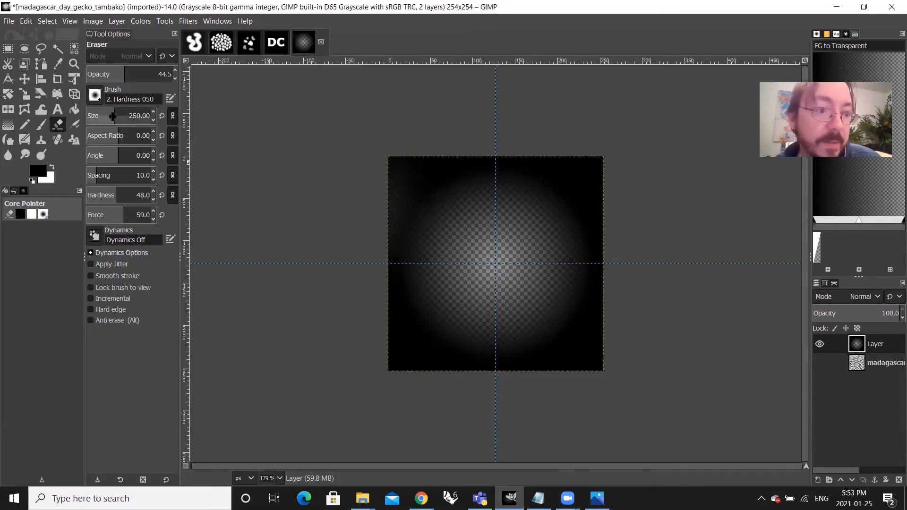
left_click_drag(112, 116, 106, 116)
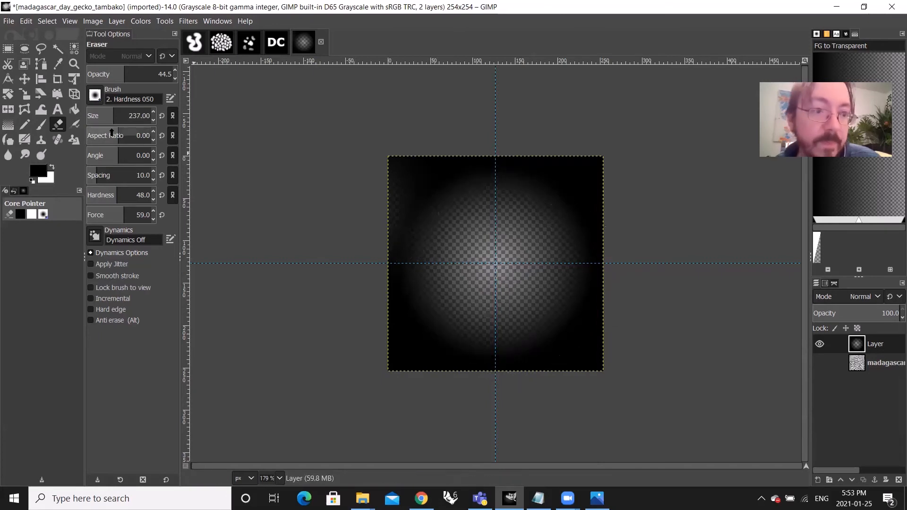
left_click_drag(108, 117, 108, 116)
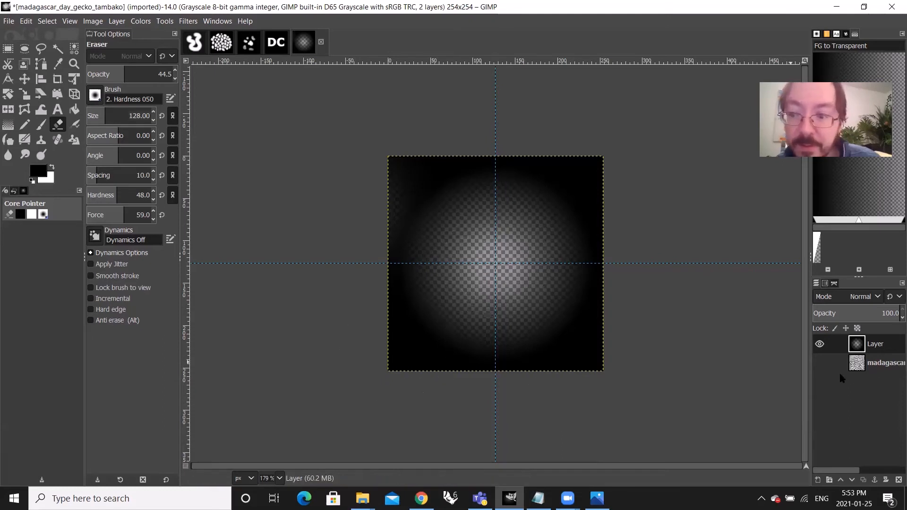
left_click(820, 363)
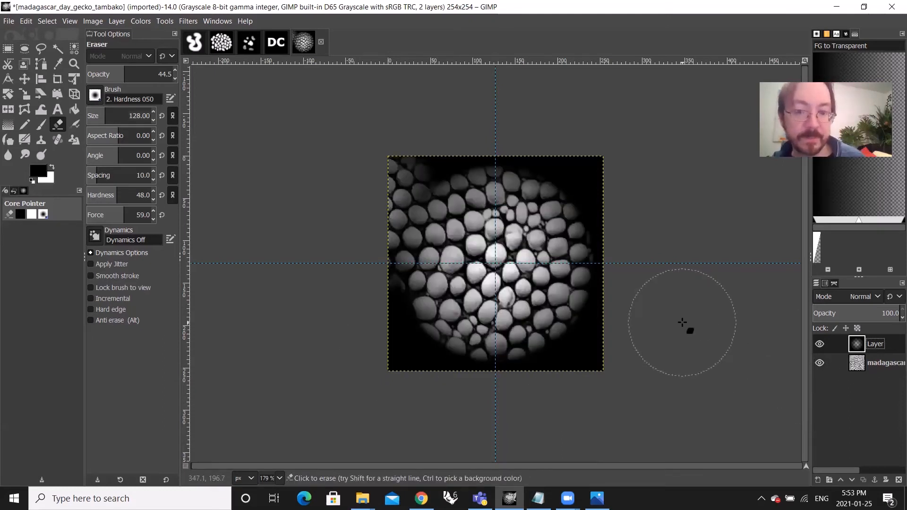
- Undo the erasing on the gradient layer and leave the gecko texture layer hidden
key("ctrl+z")
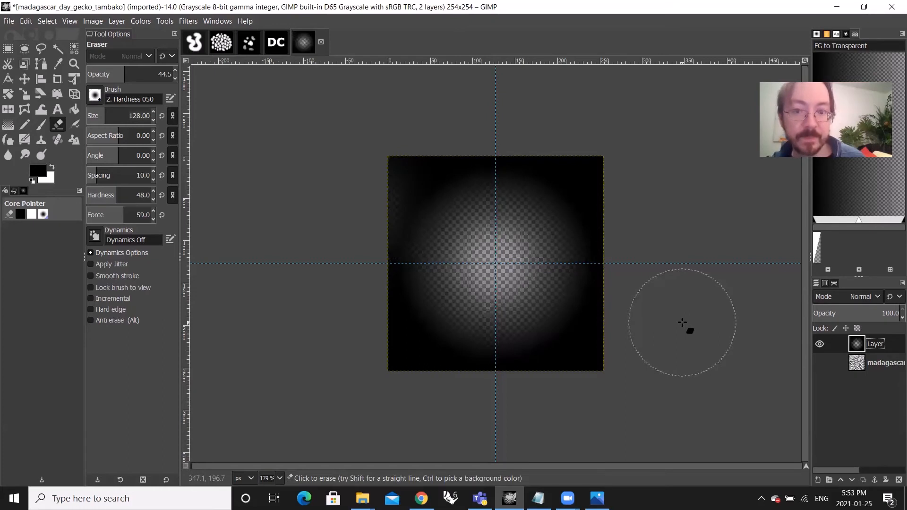
left_click(820, 363)
left_click(825, 367)
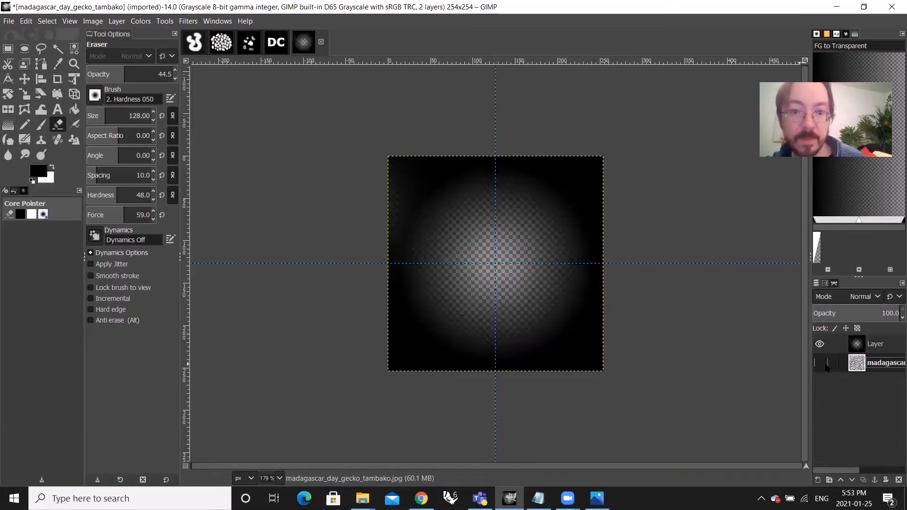
left_click(825, 366)
left_click(826, 366)
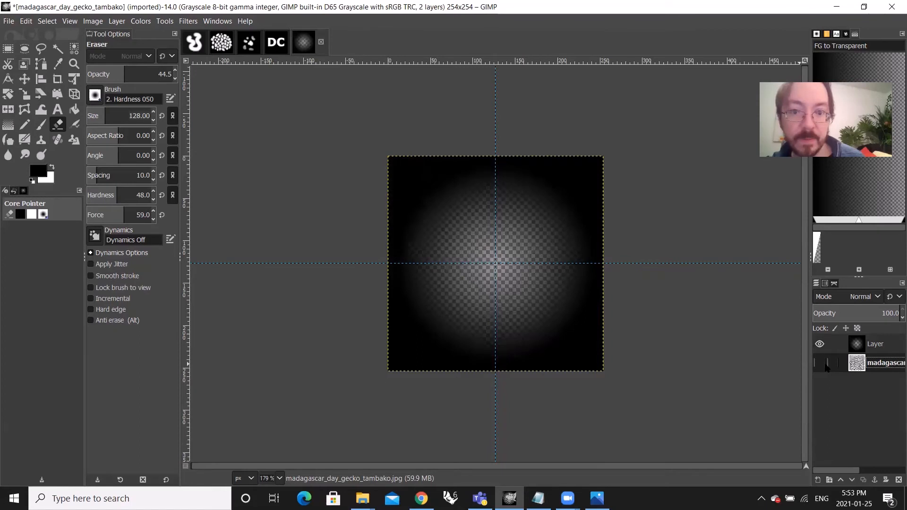
left_click(825, 366)
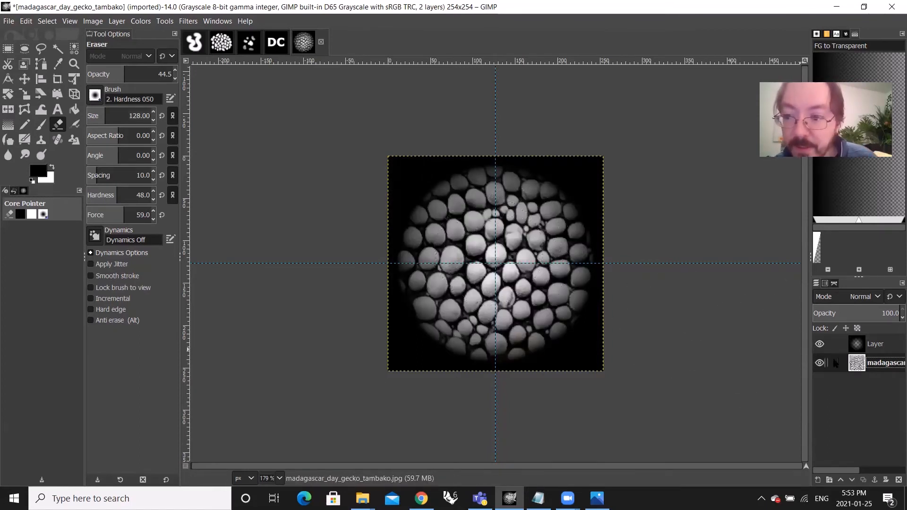
left_click(823, 364)
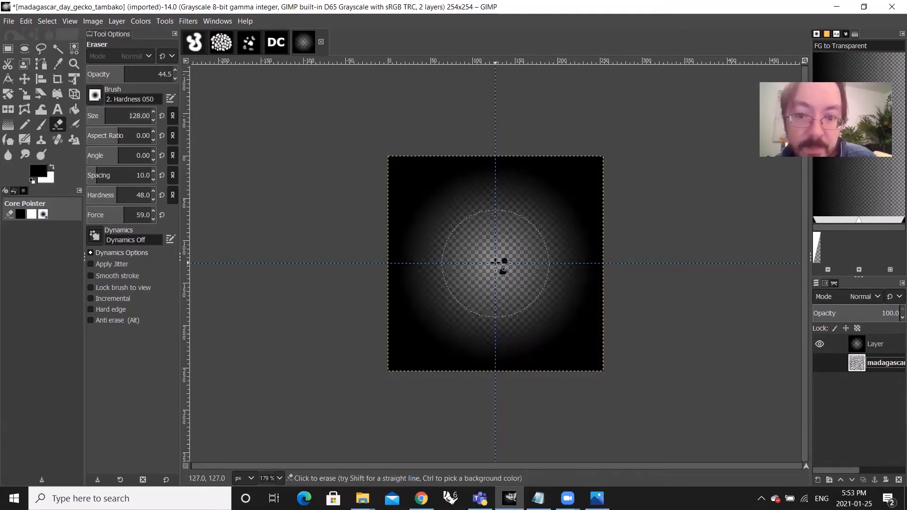
- Erase once at the guide intersection on the gradient layer with a size 202 eraser, and show the gecko texture layer again
left_click(495, 262)
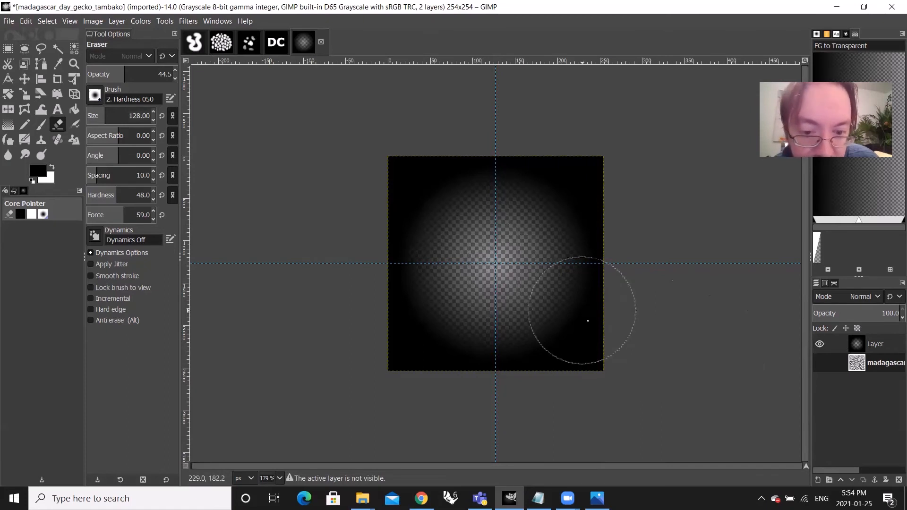
left_click(874, 344)
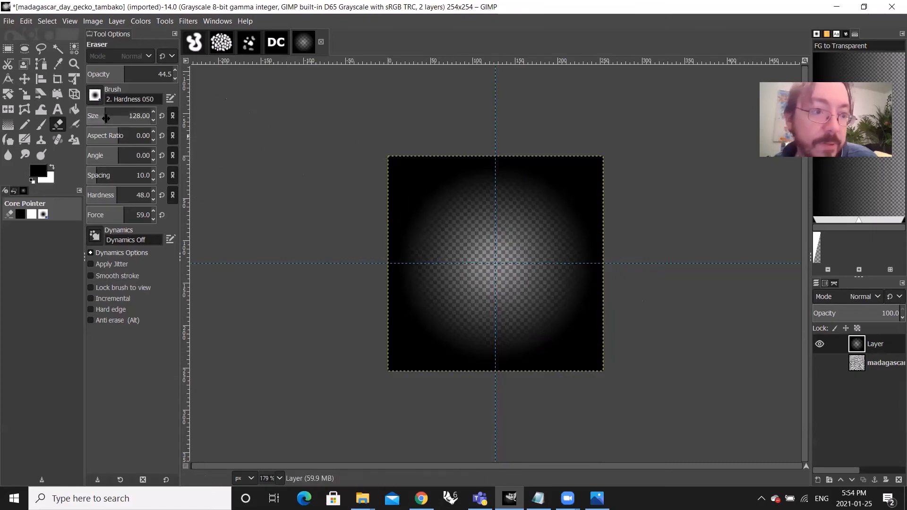
left_click_drag(102, 115, 109, 114)
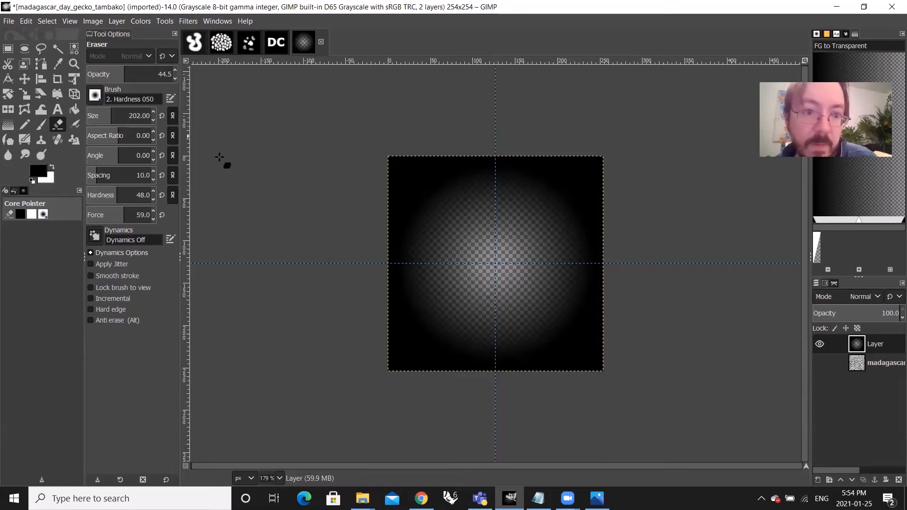
left_click(495, 265)
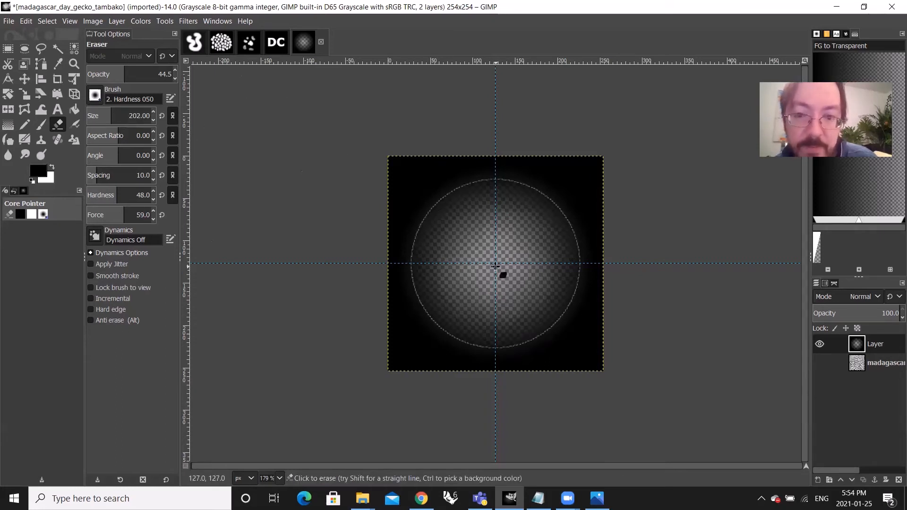
left_click(819, 362)
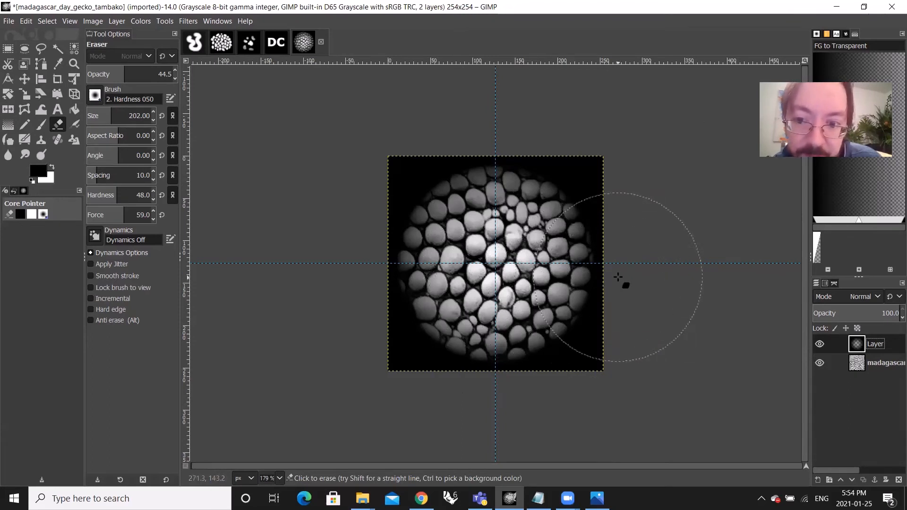
- Export the image to the Week 4 folder as week4_brush_3.png with the existing PNG options
left_click(8, 23)
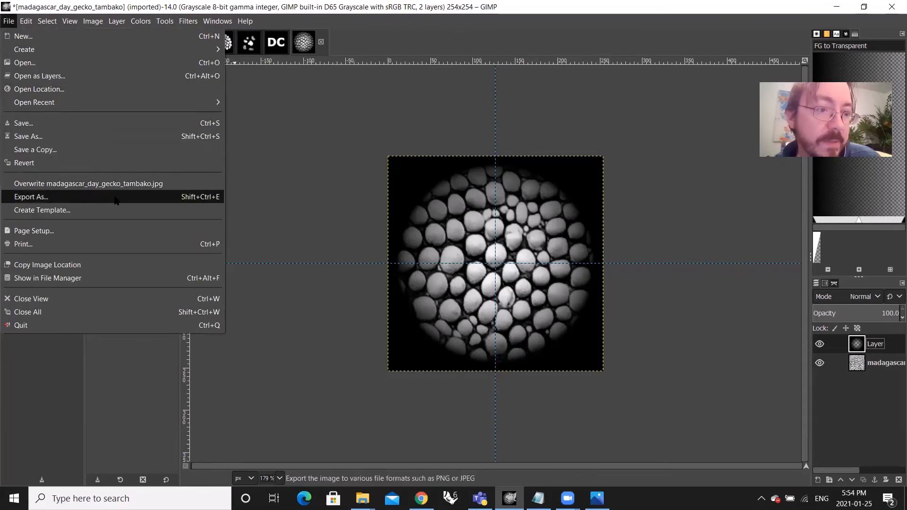
left_click(62, 198)
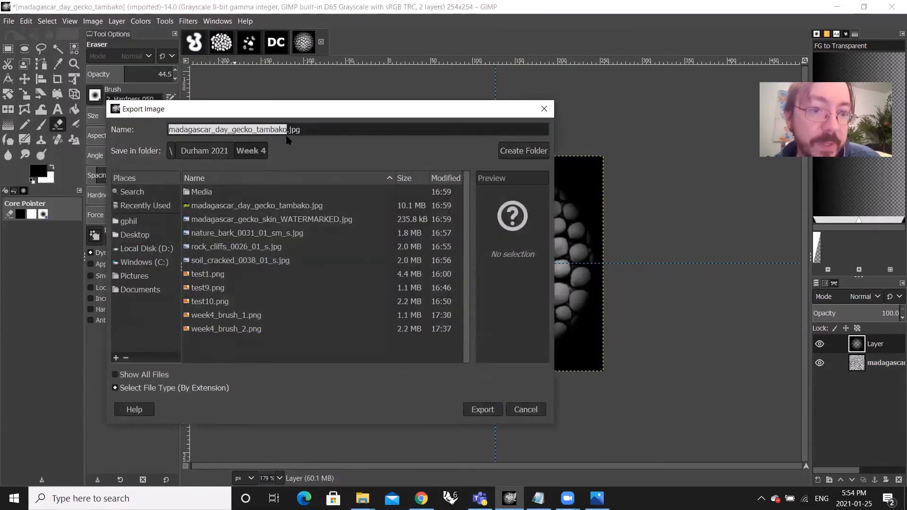
left_click(264, 330)
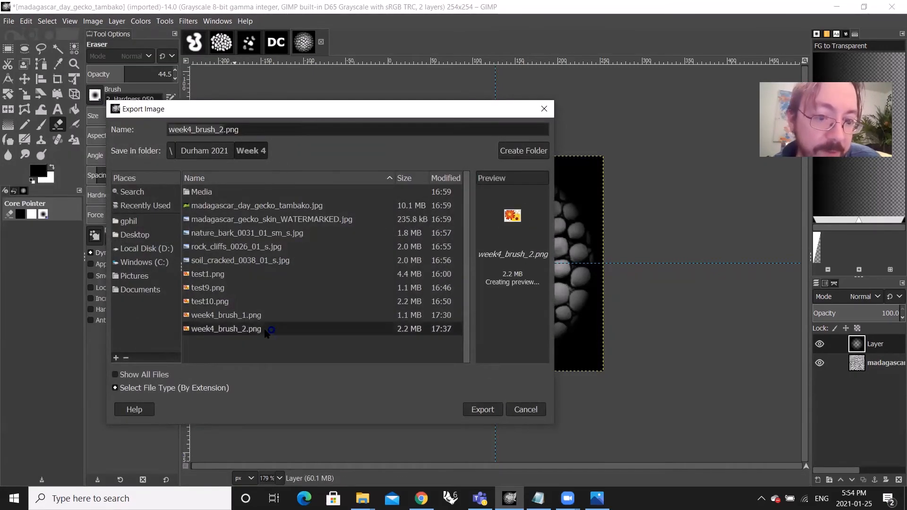
left_click(225, 129)
key("BackSpace")
type("3")
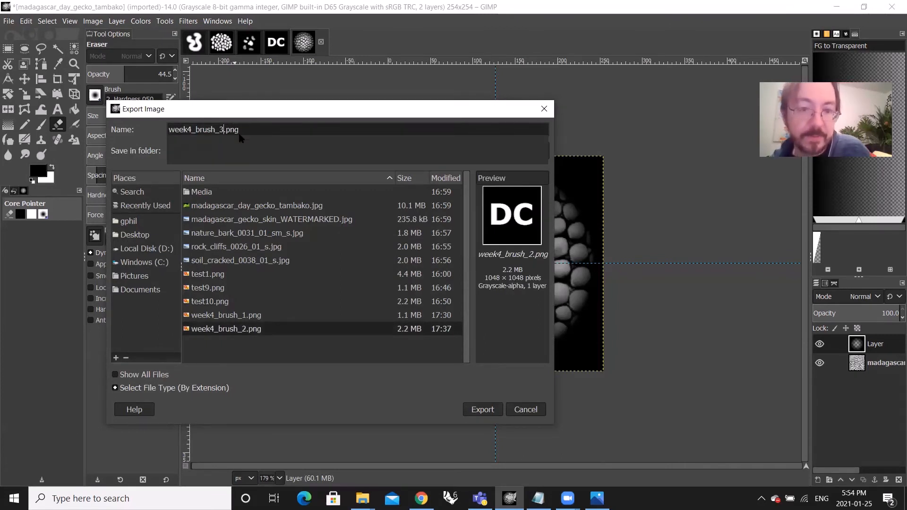
left_click(484, 411)
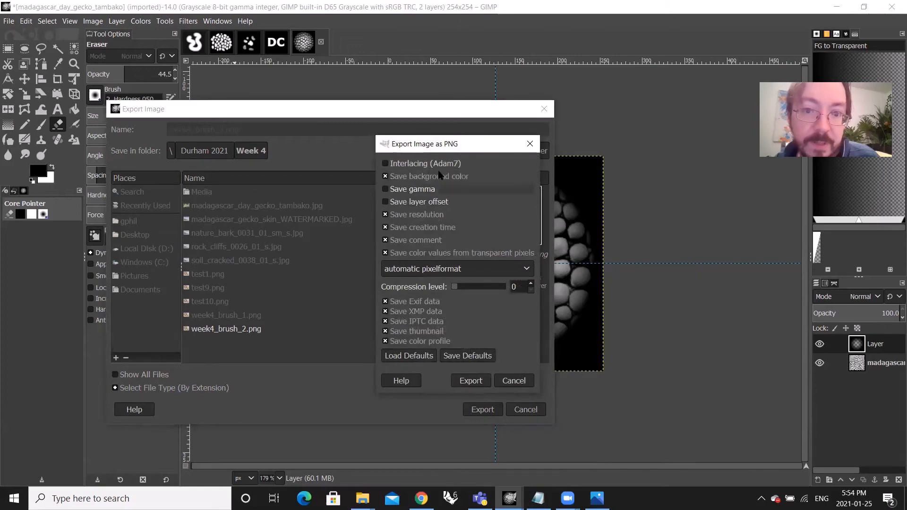
left_click(471, 381)
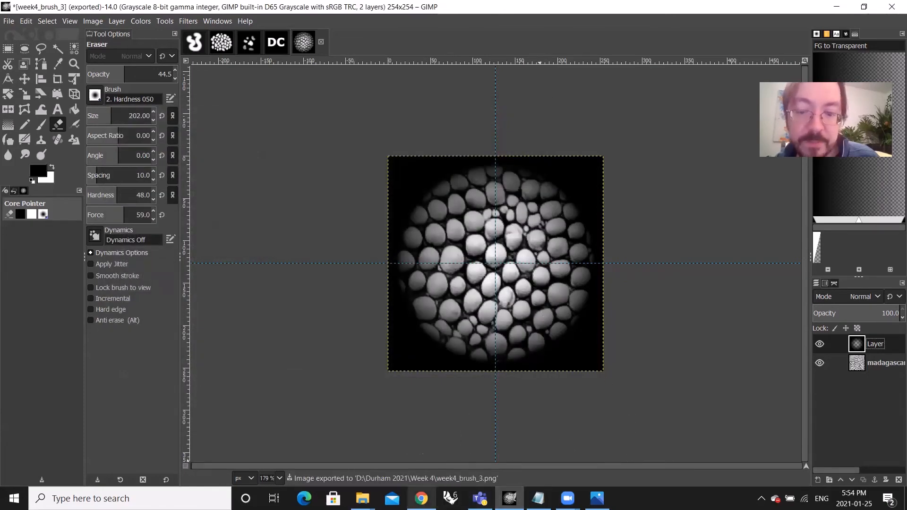
- Switch to SculptGL in Chrome and import week4_brush_3.png as the brush's alpha texture
mouse_move(422, 498)
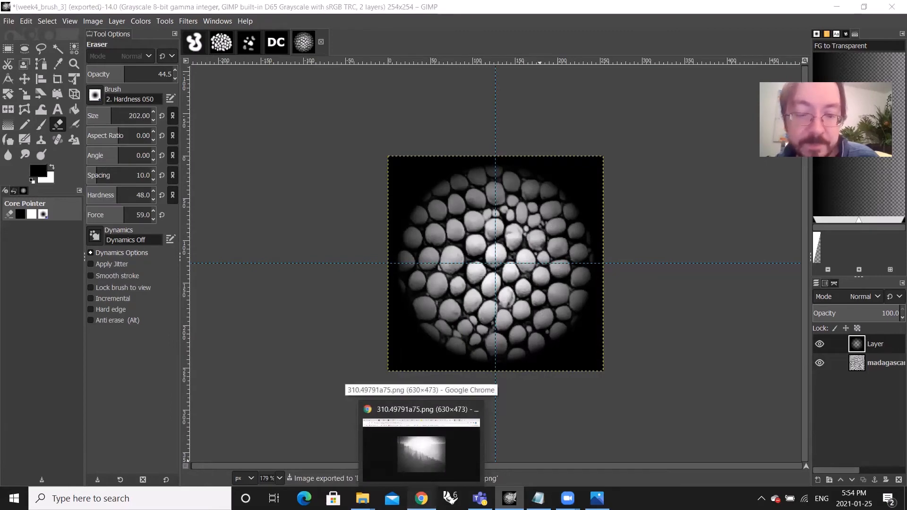
left_click(421, 446)
left_click(28, 12)
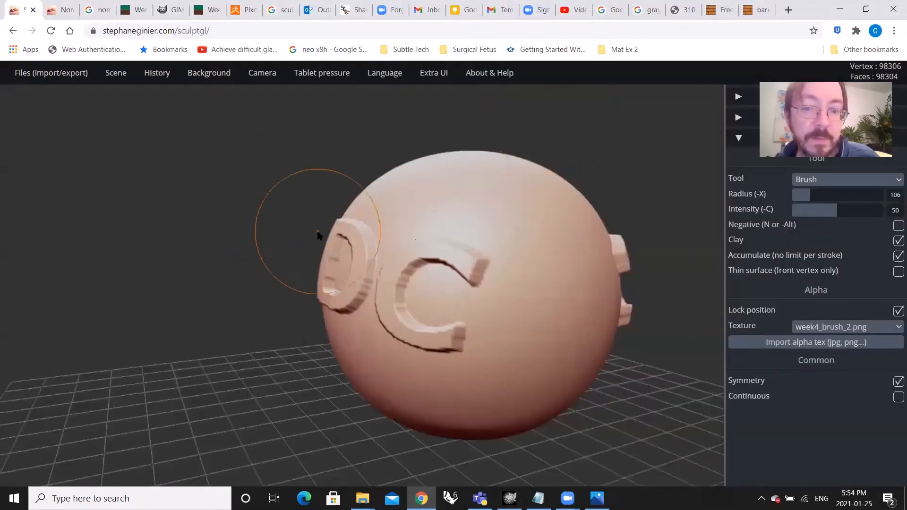
mouse_move(316, 235)
left_mouse_down()
mouse_move(365, 319)
mouse_move(324, 275)
mouse_move(440, 309)
mouse_move(458, 239)
mouse_move(464, 309)
left_mouse_up()
left_click(772, 342)
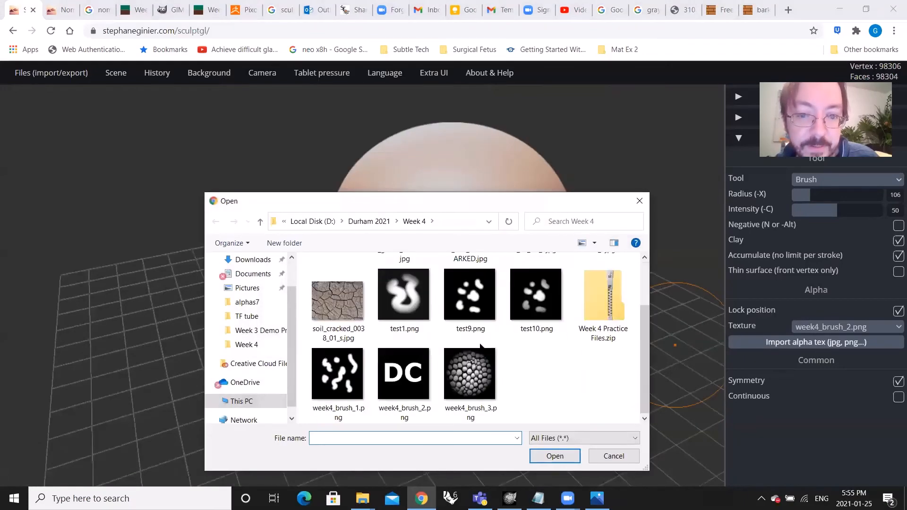
left_click(470, 380)
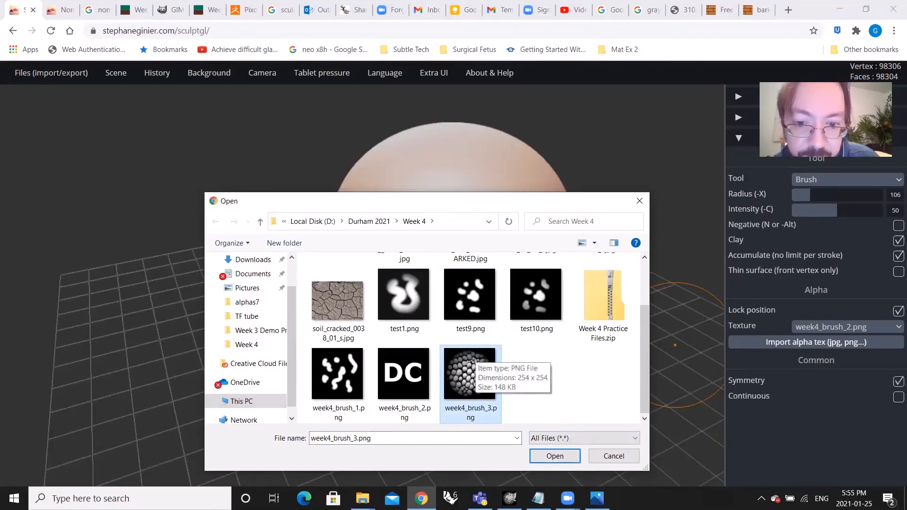
left_click(556, 457)
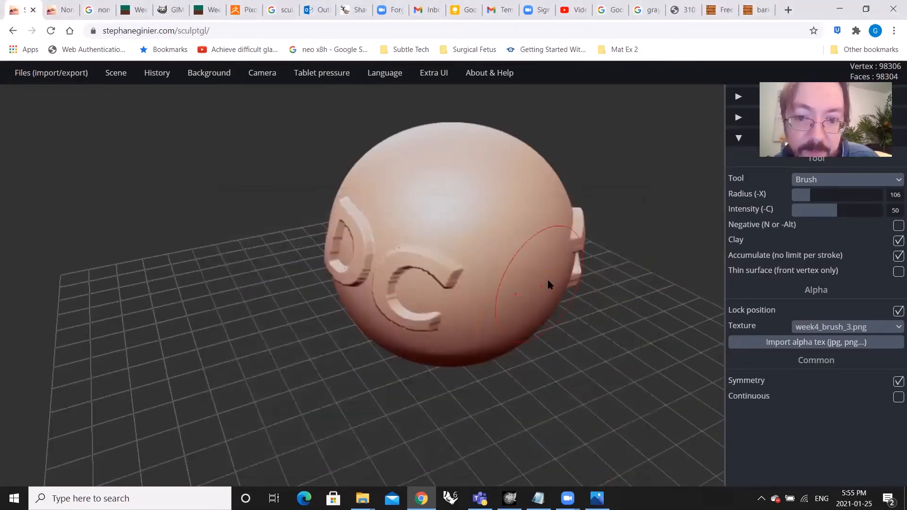
- Sculpt gecko scale patches onto the sphere beside and beneath the raised DC letters using the week4_brush_3.png alpha
mouse_move(547, 278)
left_mouse_down()
mouse_move(452, 278)
mouse_move(481, 269)
left_mouse_up()
left_click_drag(504, 191, 503, 193)
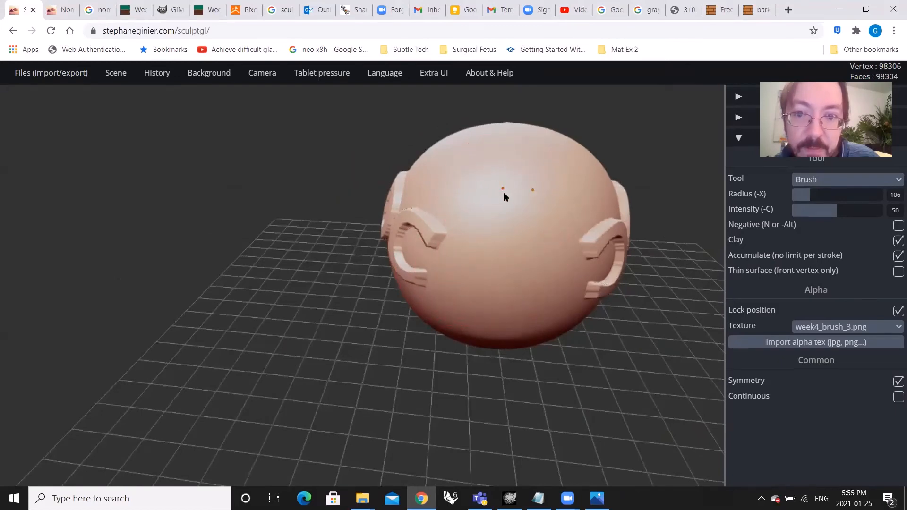
mouse_move(514, 228)
left_mouse_down()
mouse_move(517, 238)
mouse_move(517, 193)
mouse_move(608, 191)
mouse_move(512, 269)
mouse_move(497, 308)
mouse_move(523, 313)
mouse_move(582, 286)
mouse_move(601, 294)
mouse_move(608, 334)
mouse_move(648, 317)
left_mouse_up()
left_click_drag(302, 289, 622, 224)
left_click_drag(496, 265, 378, 265)
scroll(382, 214, "down", 2)
left_click_drag(401, 359, 419, 260)
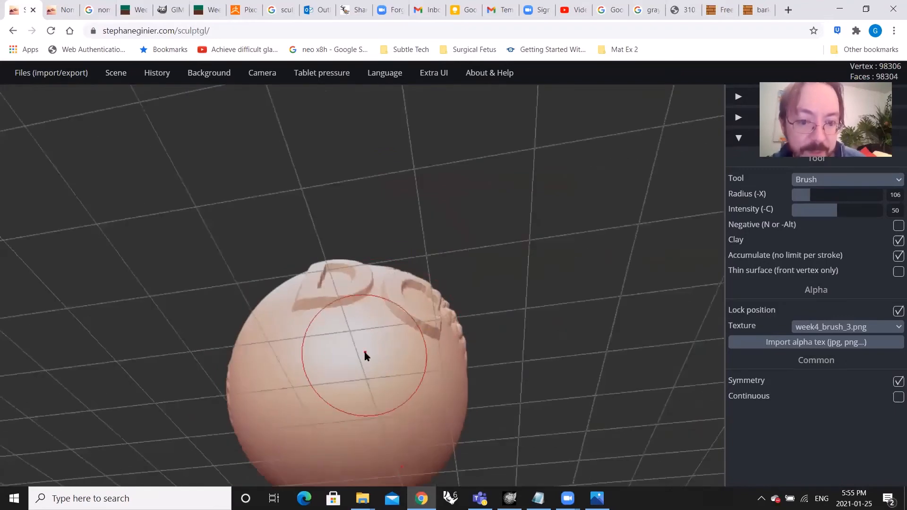
mouse_move(364, 356)
left_mouse_down()
mouse_move(356, 420)
mouse_move(359, 340)
mouse_move(389, 439)
left_mouse_up()
- Examine the gecko scale patch beneath the DC letters up close and from several angles
scroll(389, 397, "up", 2)
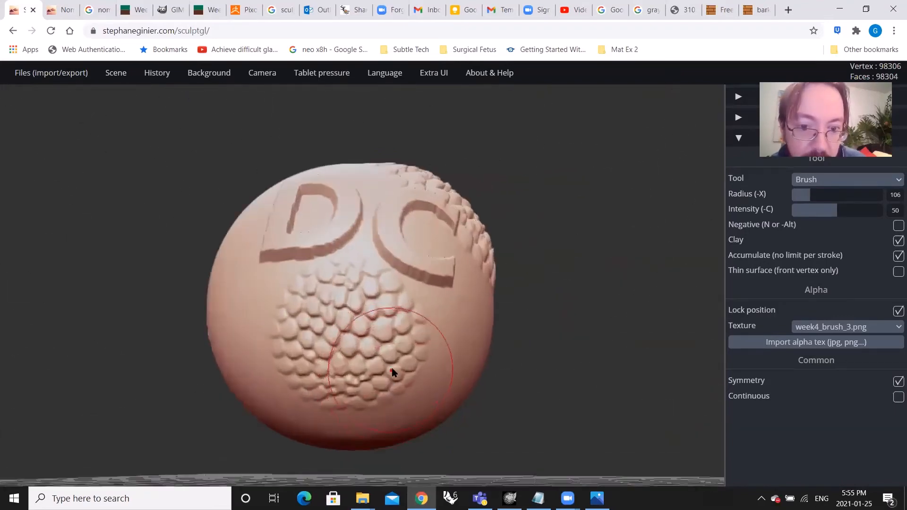
scroll(393, 371, "up", 3)
left_click_drag(539, 378, 524, 357)
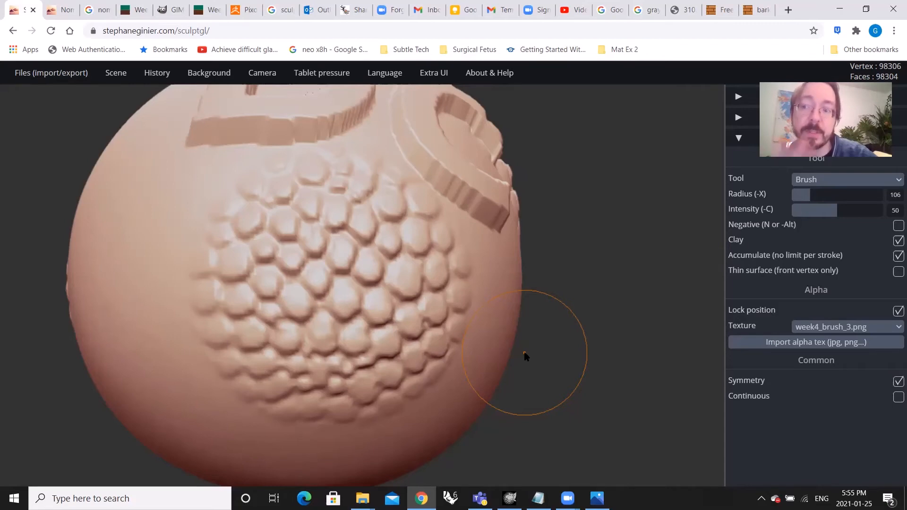
mouse_move(525, 355)
left_mouse_down()
mouse_move(481, 317)
mouse_move(464, 343)
left_mouse_up()
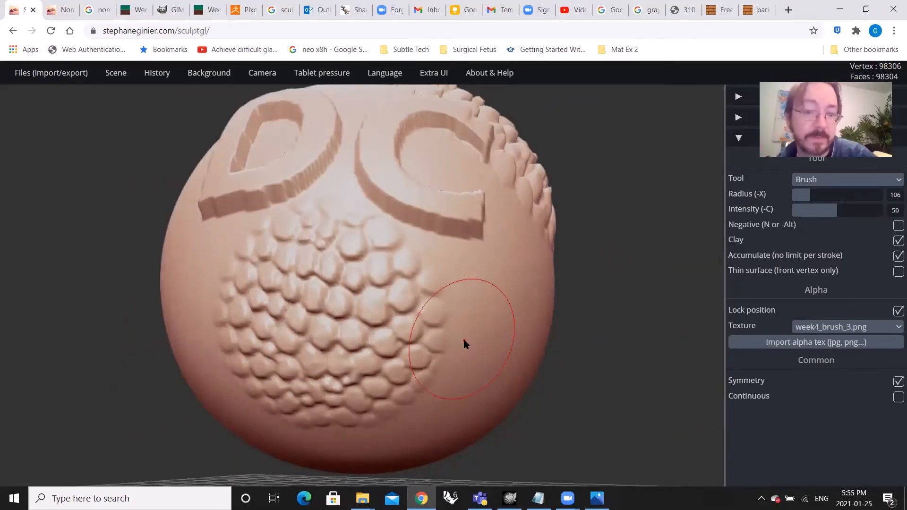
mouse_move(477, 339)
left_mouse_down()
mouse_move(583, 334)
mouse_move(474, 252)
mouse_move(466, 332)
left_mouse_up()
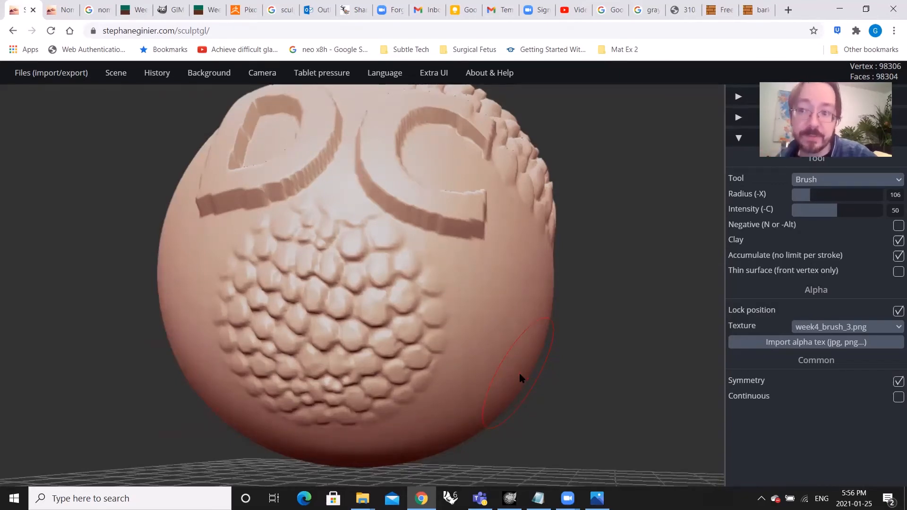
- View the soil_cracked_0038_01_s.jpg photo and the week4_brush_3.png brush image from the Week 4 folder
mouse_move(362, 498)
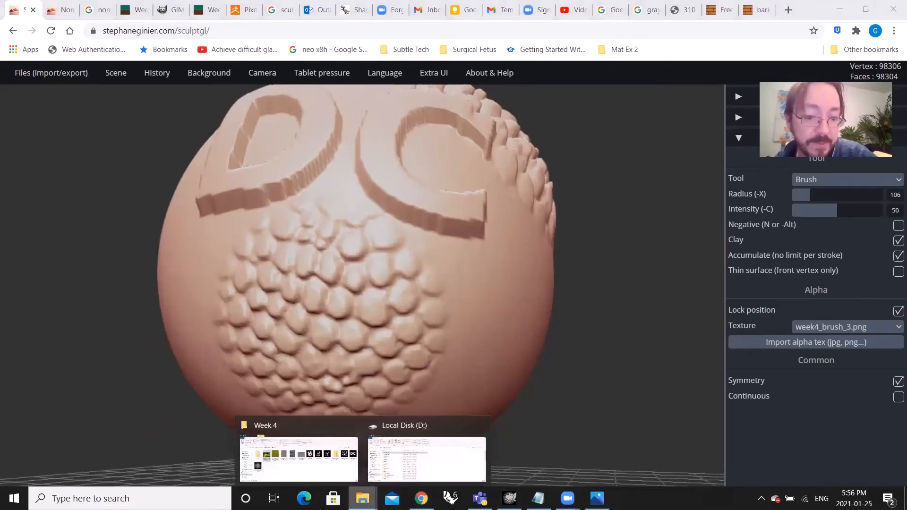
left_click(308, 467)
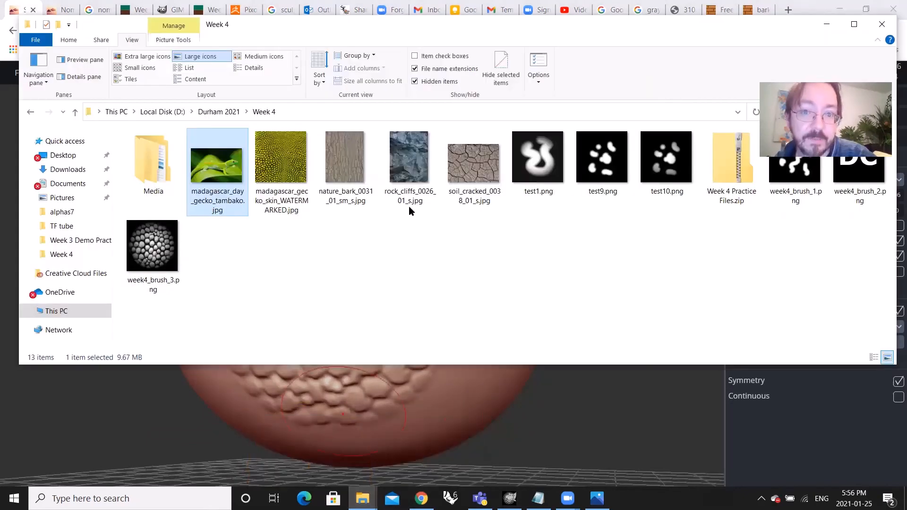
double_click(473, 175)
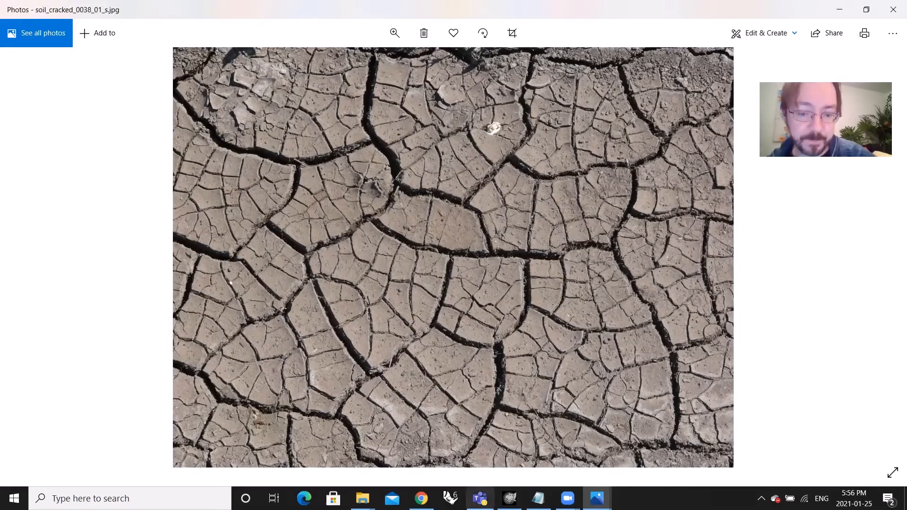
left_click(421, 498)
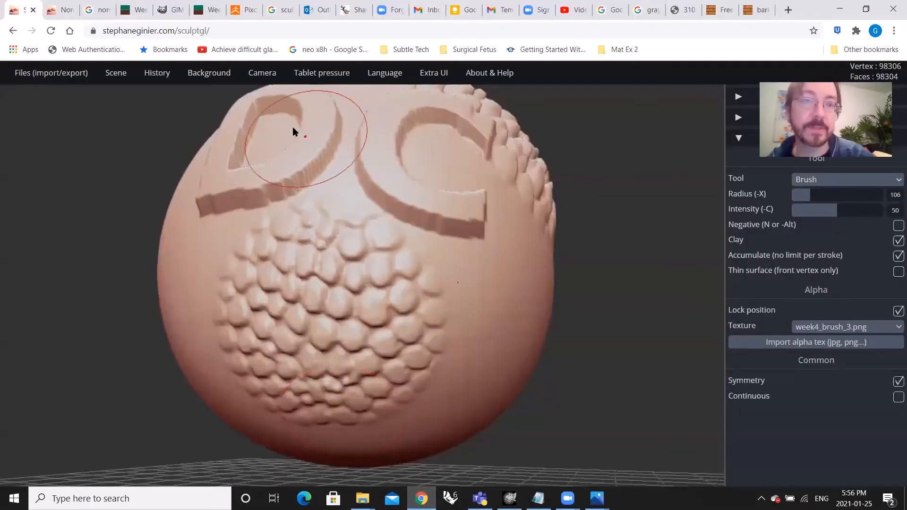
mouse_move(362, 498)
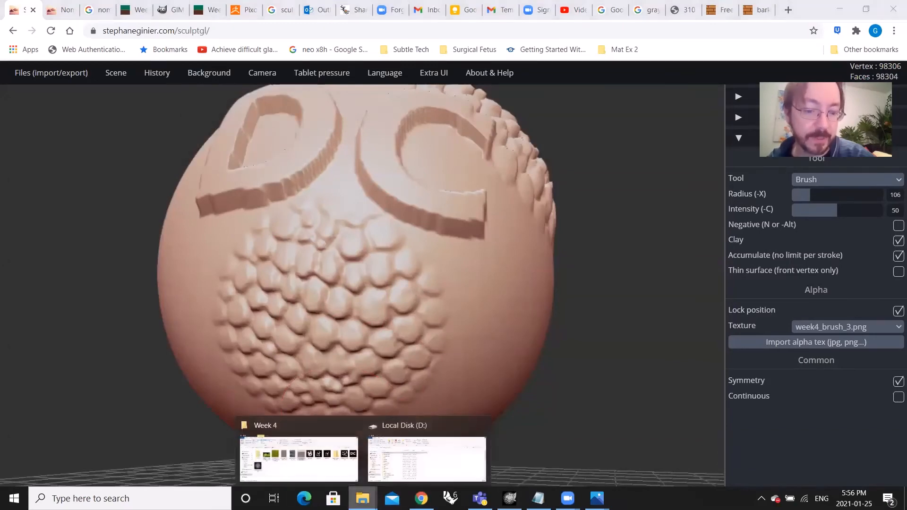
left_click(305, 464)
double_click(151, 252)
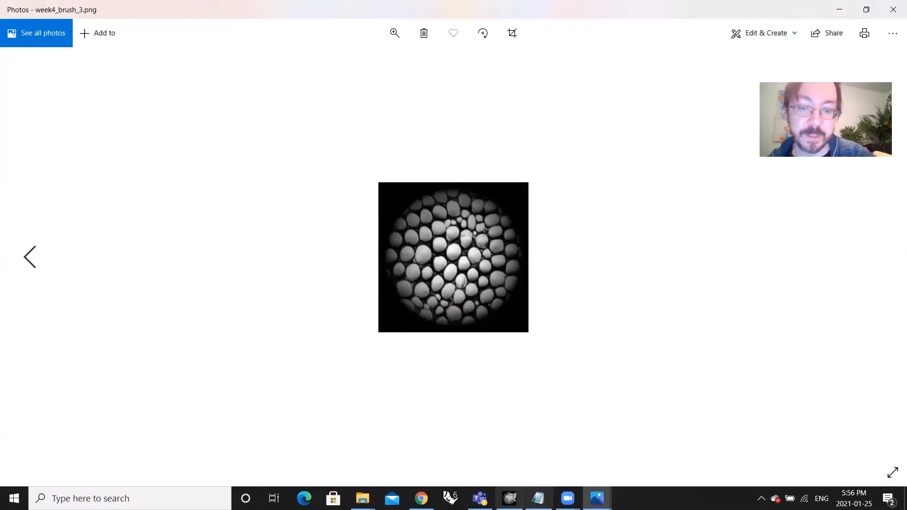
- Switch to GIMP and hide the gecko skin layer so only the faded black layer shows
mouse_move(510, 499)
left_click(510, 449)
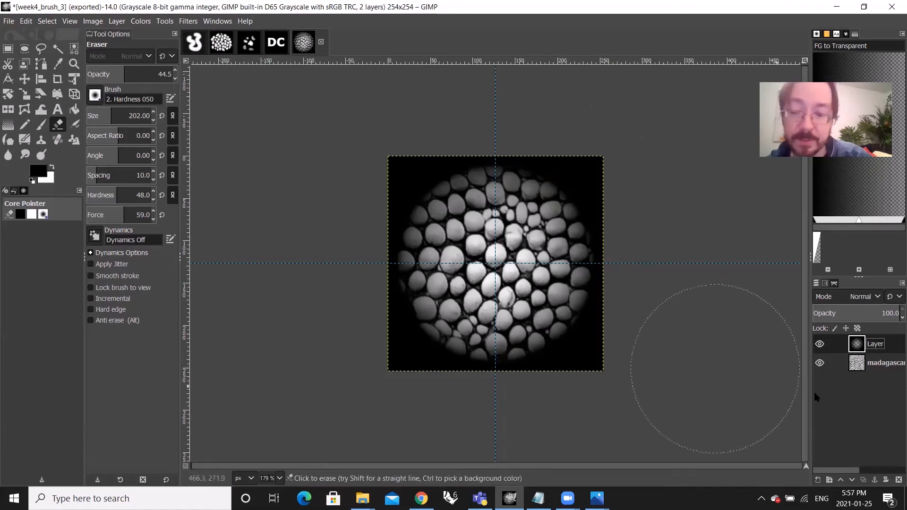
left_click(820, 363)
left_click(820, 362)
left_click(820, 364)
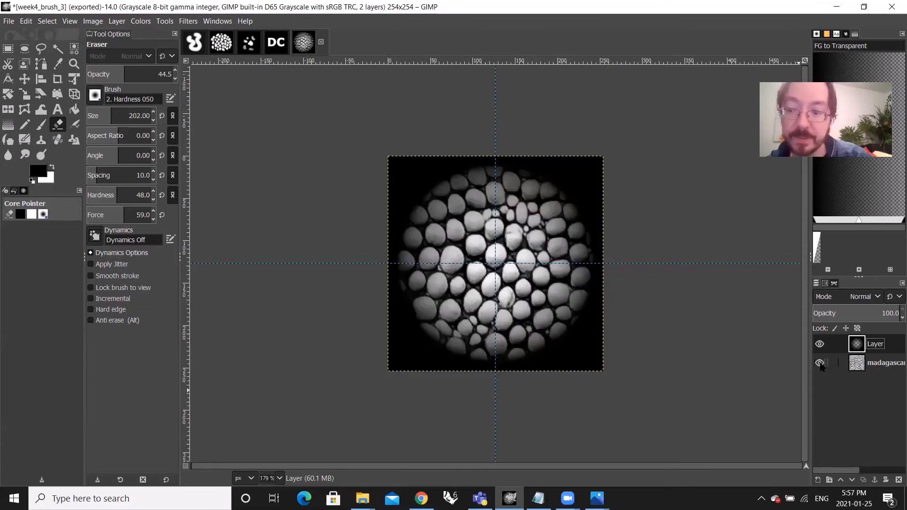
left_click(883, 368)
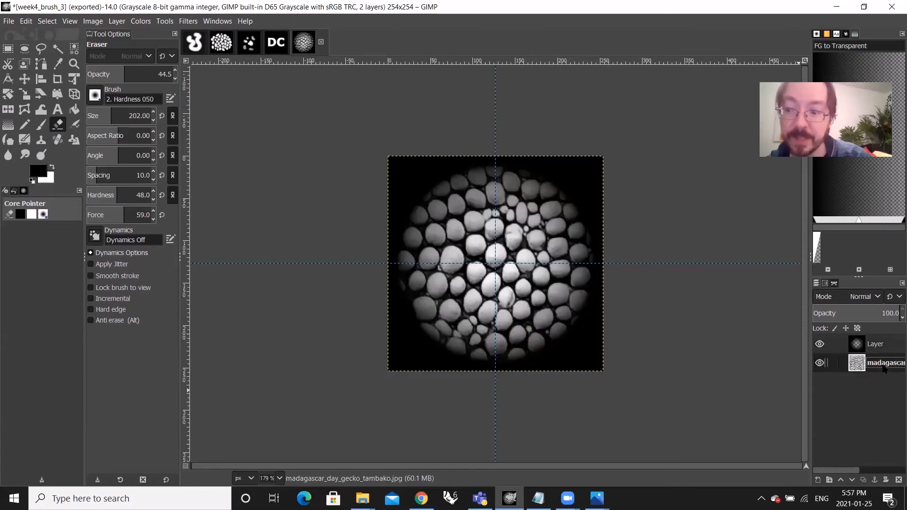
left_click(820, 364)
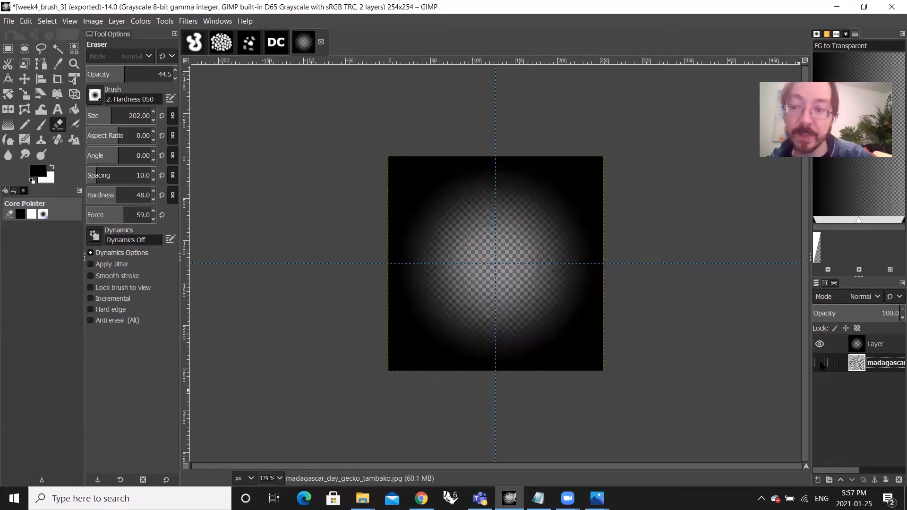
left_click(820, 365)
left_click(820, 365)
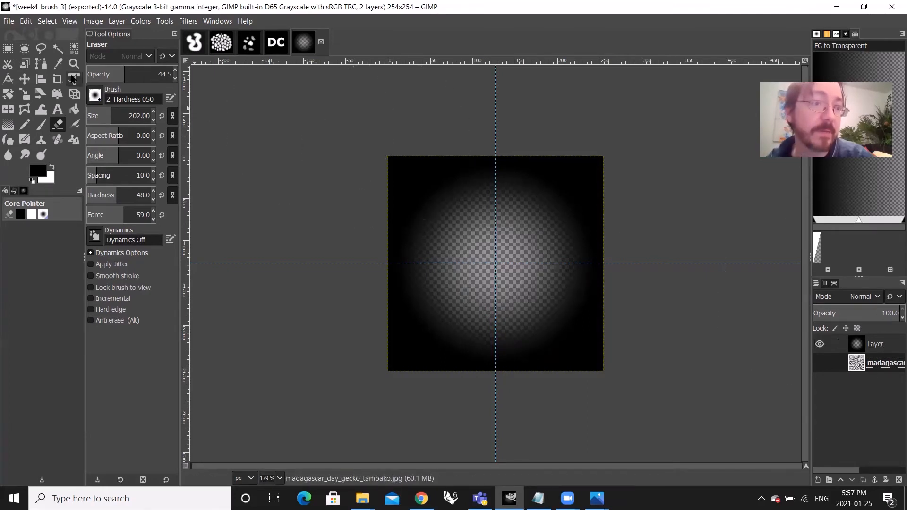
- Save the image as week4_brush_template.xcf in the Durham 2021 folder on Local Disk (D:)
left_click(10, 23)
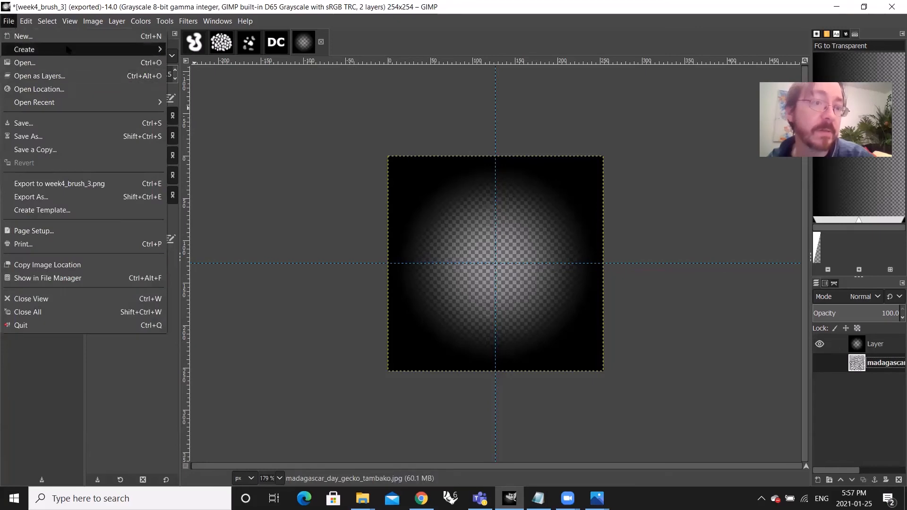
left_click(89, 128)
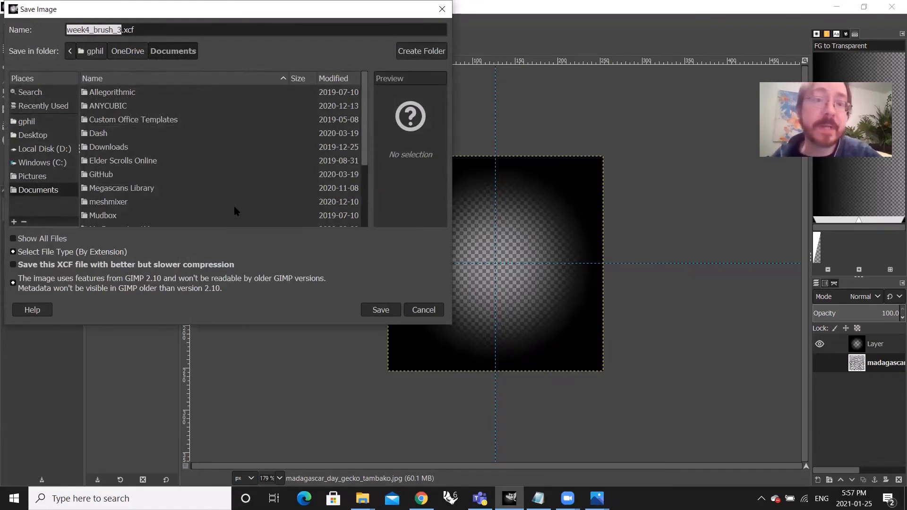
left_click(144, 28)
left_click_drag(132, 29, 124, 30)
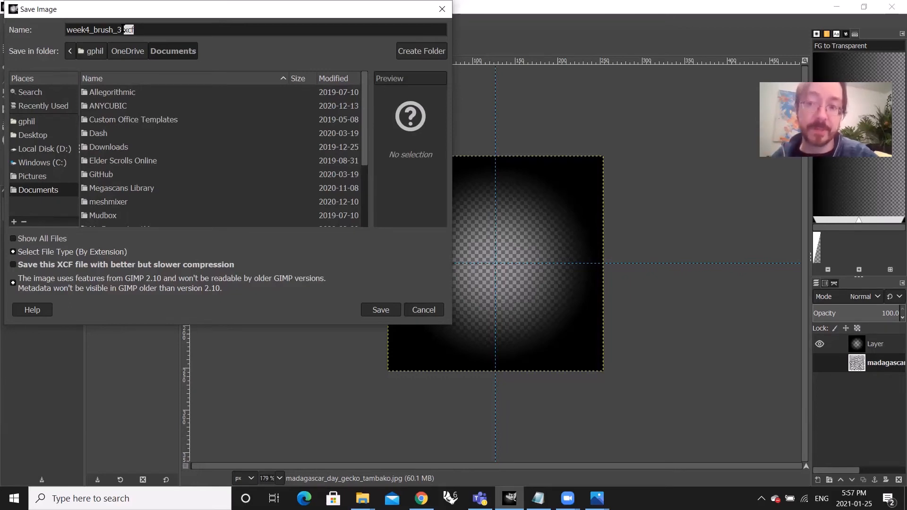
left_click(53, 150)
double_click(106, 123)
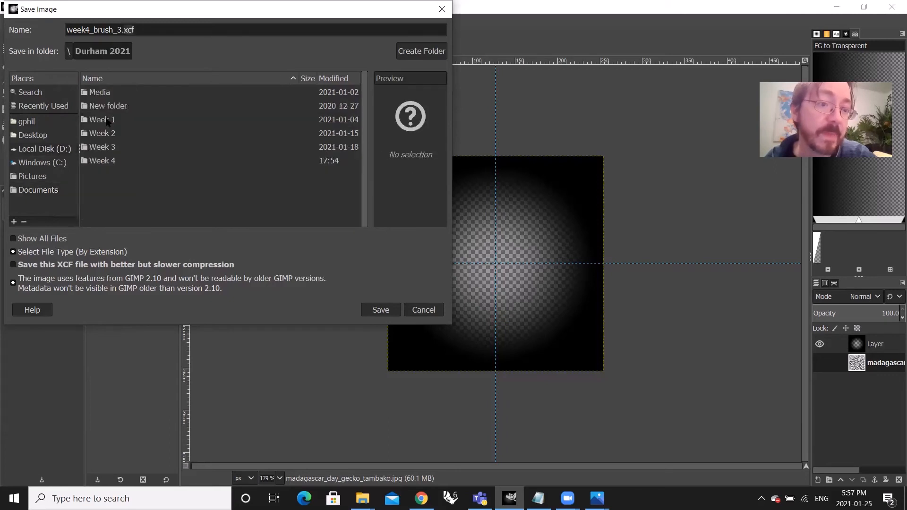
left_click(126, 29)
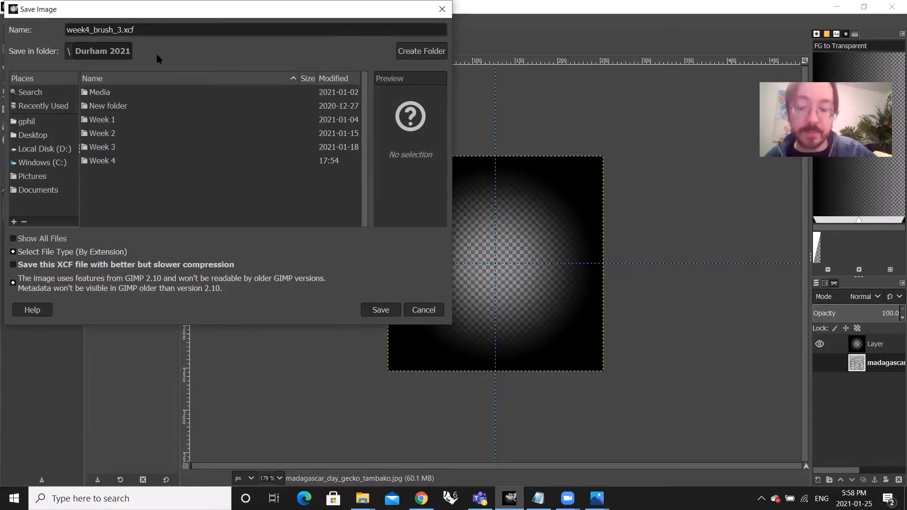
key("BackSpace")
type("template")
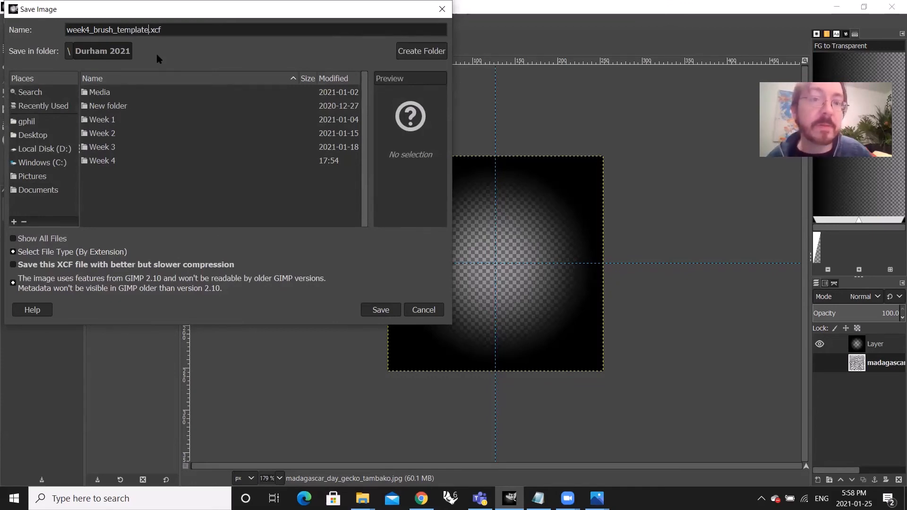
left_click(378, 309)
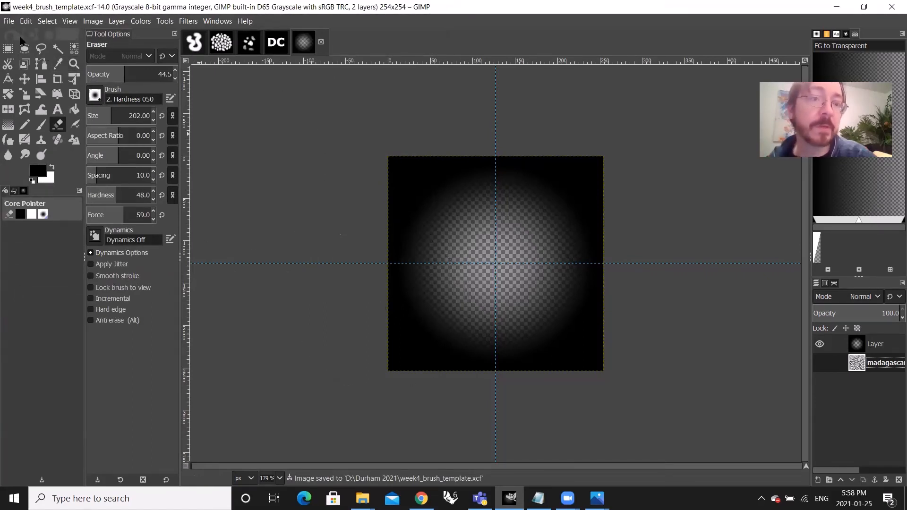
- Open soil_cracked_0038_01_s.jpg from the Week 4 folder as a new image
left_click(9, 21)
left_click(25, 62)
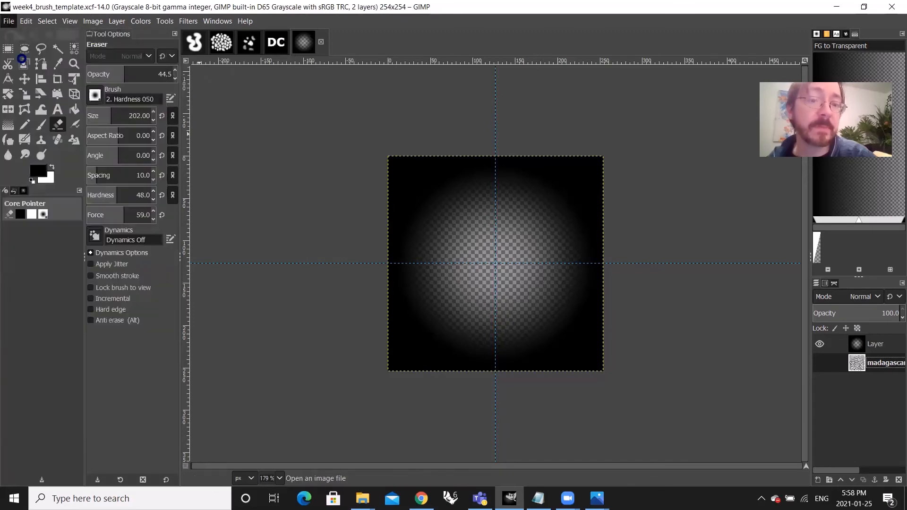
double_click(153, 136)
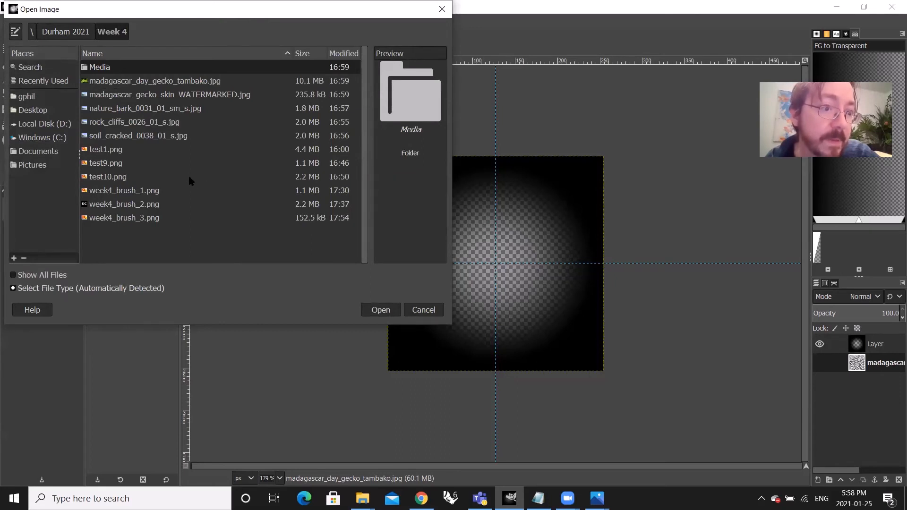
left_click(173, 137)
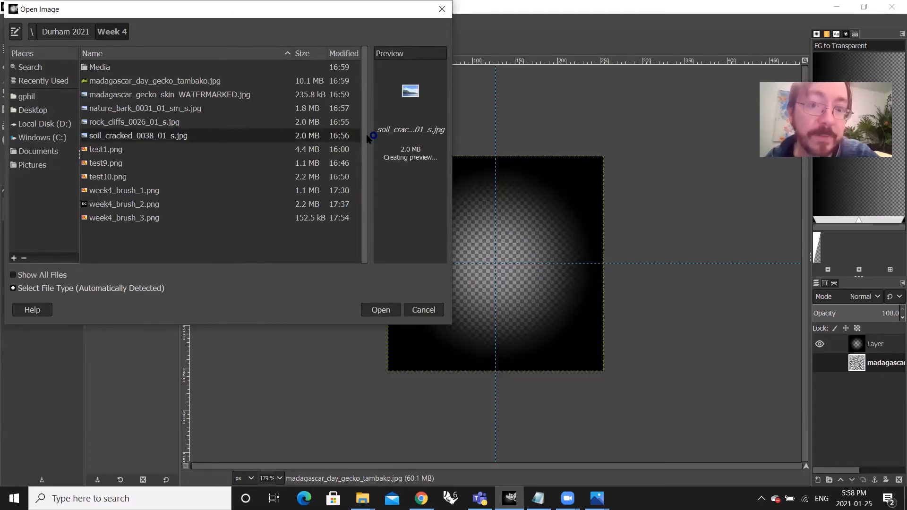
left_click(384, 315)
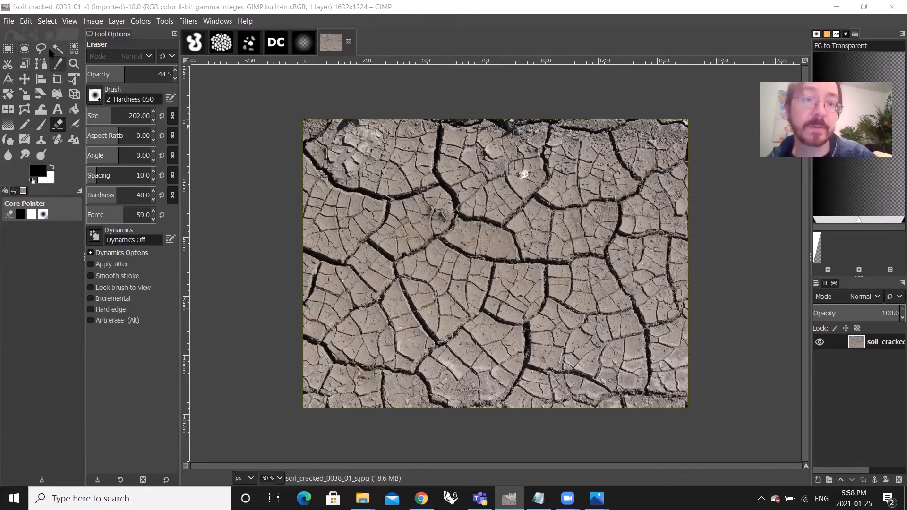
- Select a square of about 722 x 722 px in the lower-left part of the cracked soil photo and crop the image to it
left_click(8, 49)
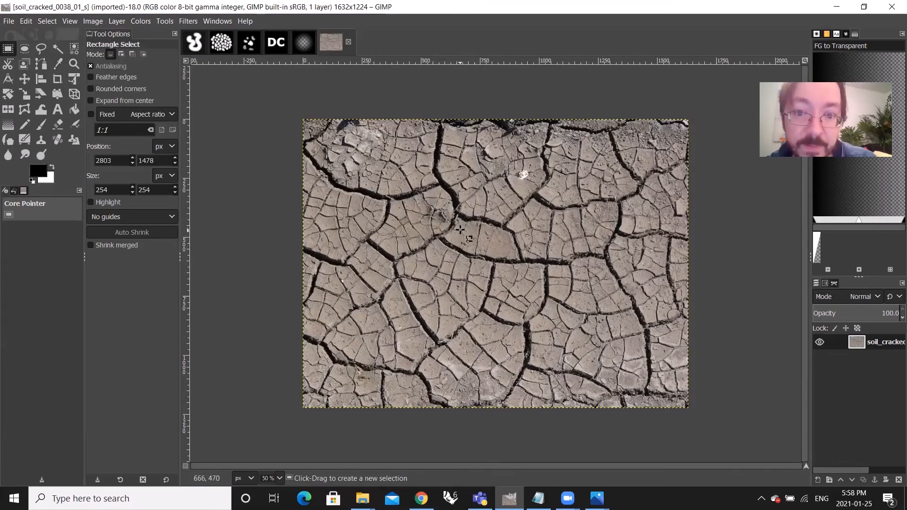
left_click_drag(461, 230, 619, 377)
key("shift")
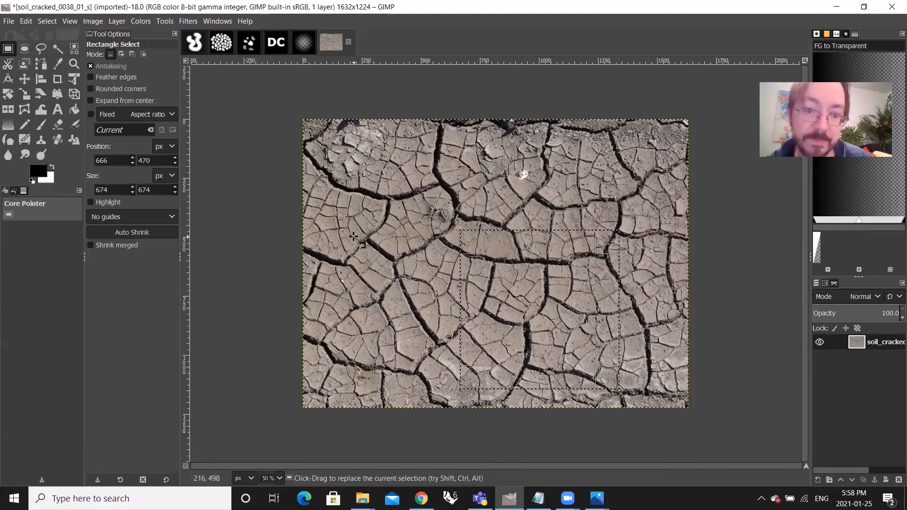
left_click_drag(315, 221, 484, 390)
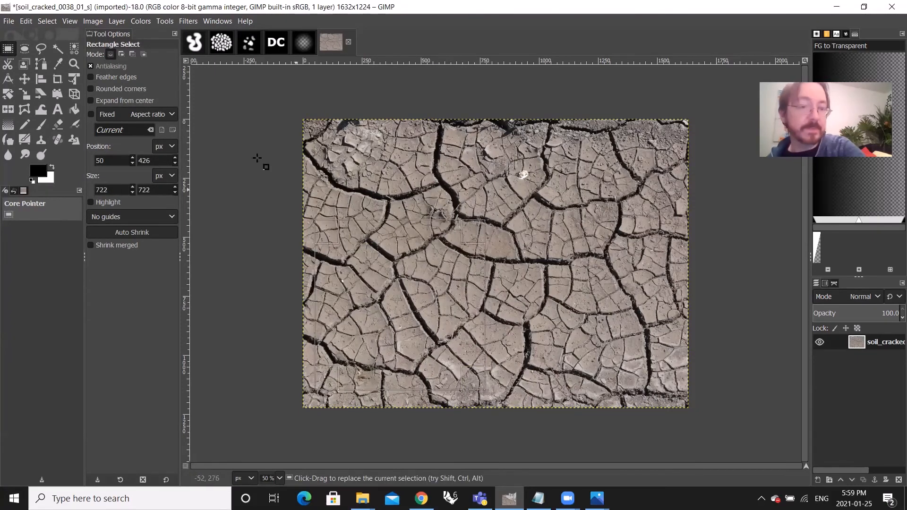
left_click(93, 21)
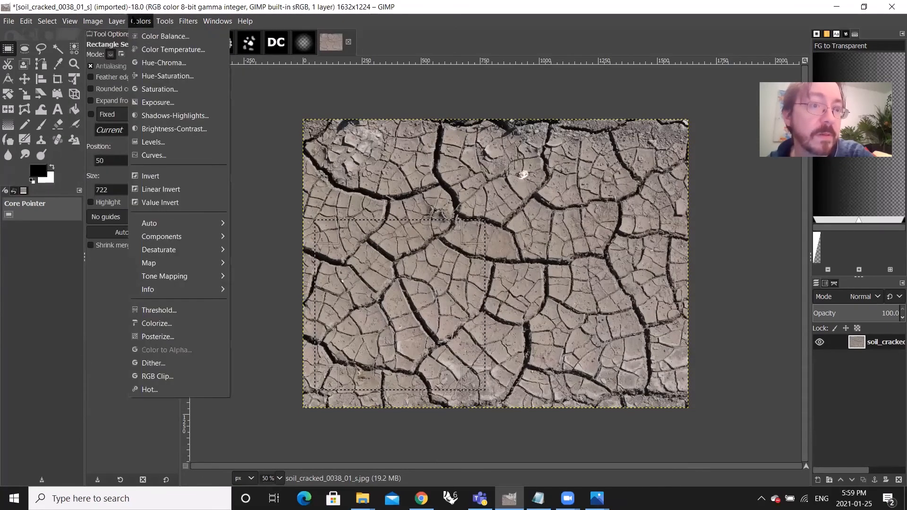
mouse_move(63, 24)
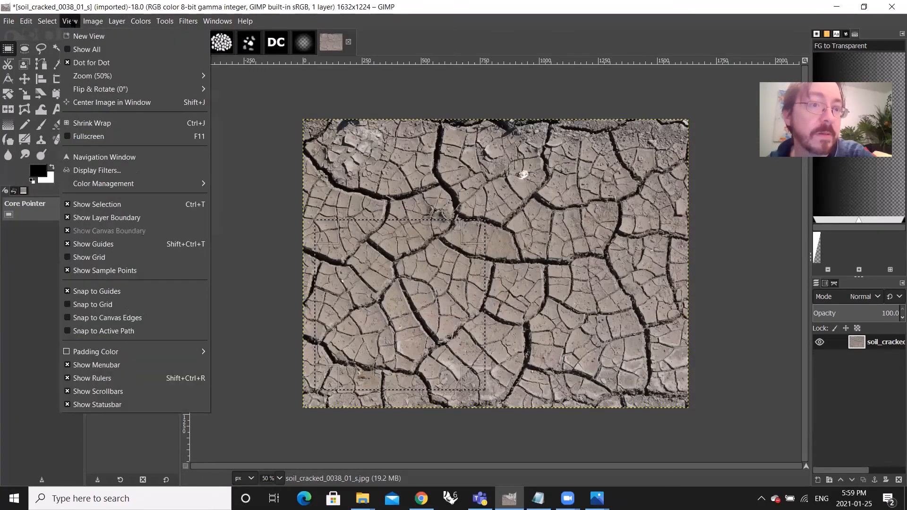
mouse_move(93, 22)
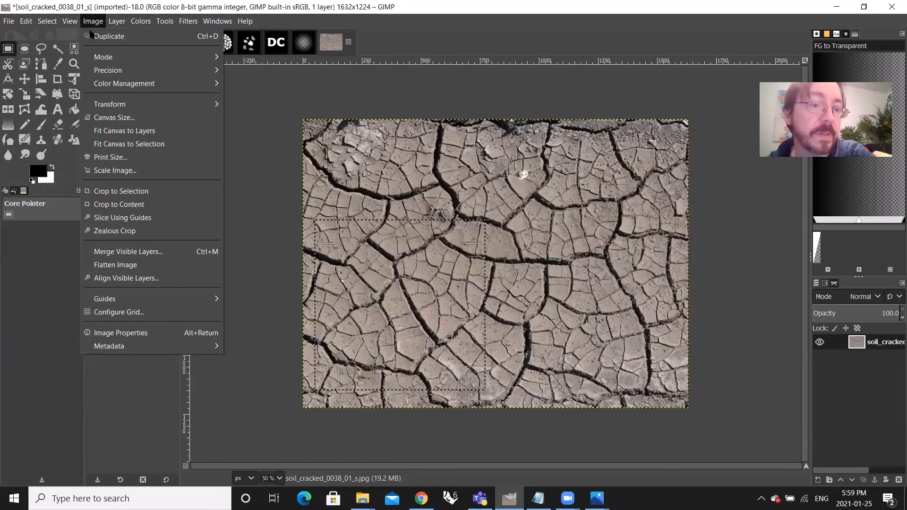
left_click(156, 191)
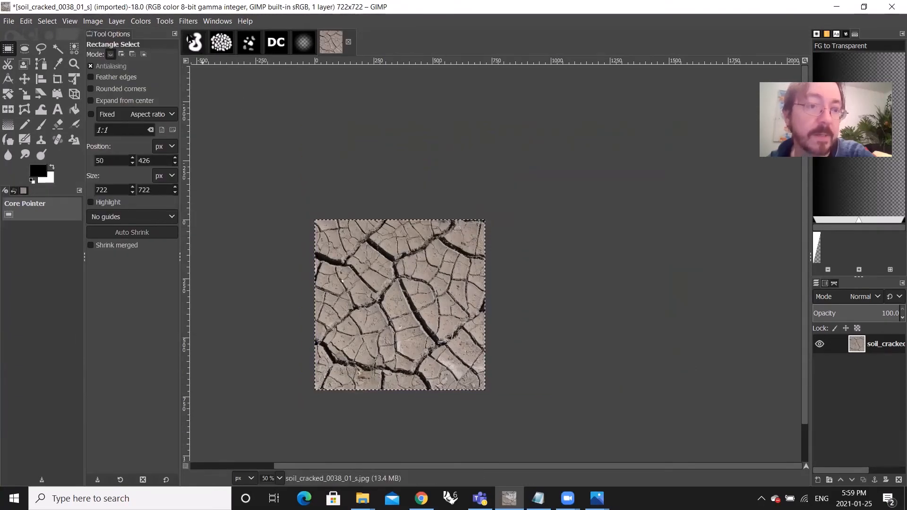
- Convert the cropped soil image to Grayscale mode
left_click(116, 21)
mouse_move(92, 22)
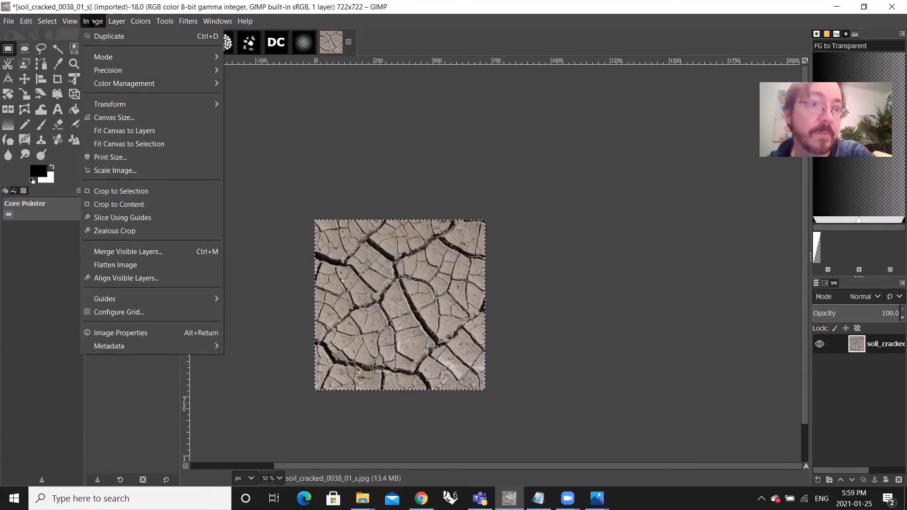
mouse_move(199, 57)
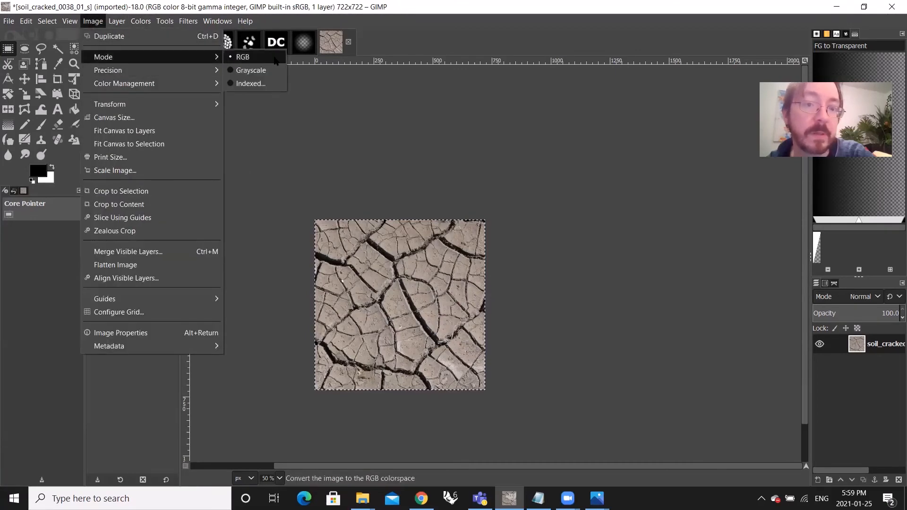
left_click(274, 70)
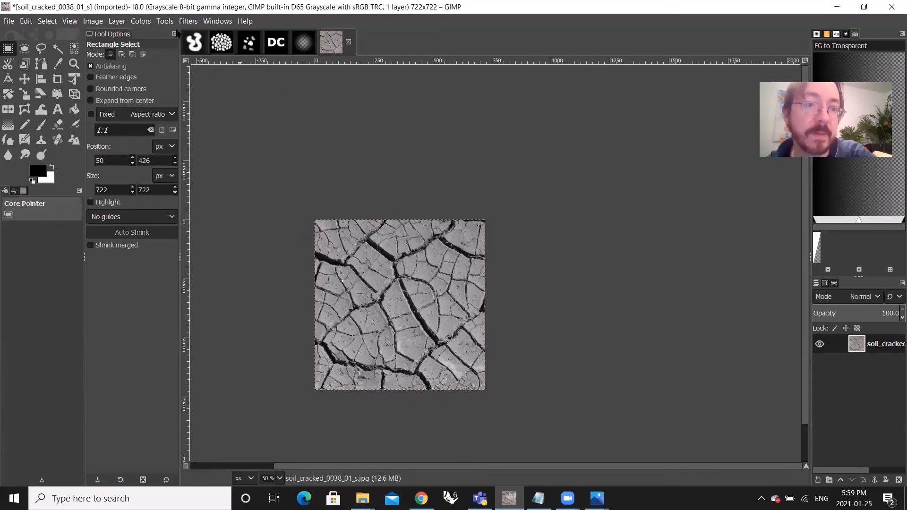
- Raise the cropped soil image's contrast with Levels, using an input black point of 98 and a white point of 172
left_click(142, 23)
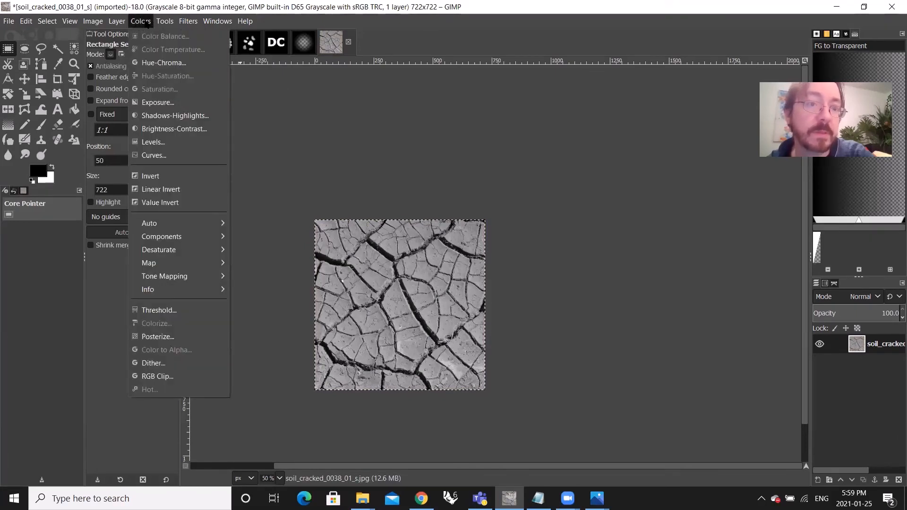
left_click(203, 142)
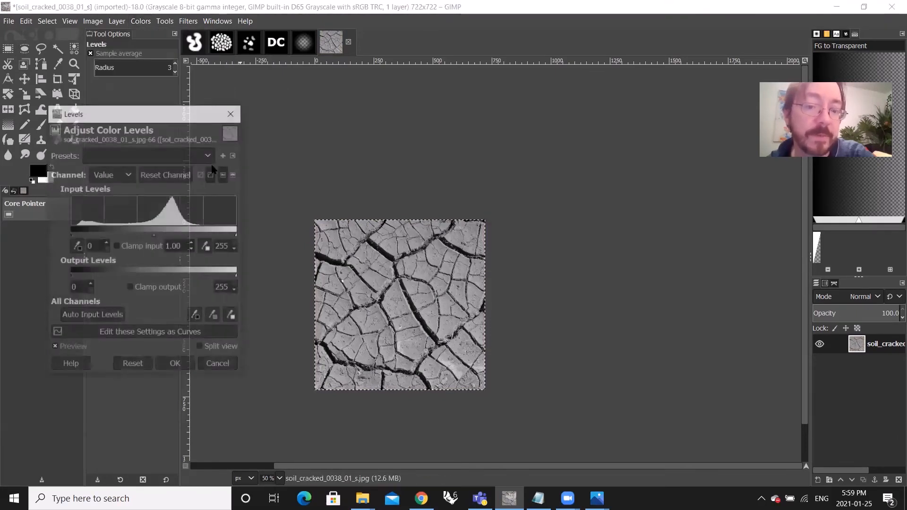
left_click_drag(87, 235, 116, 236)
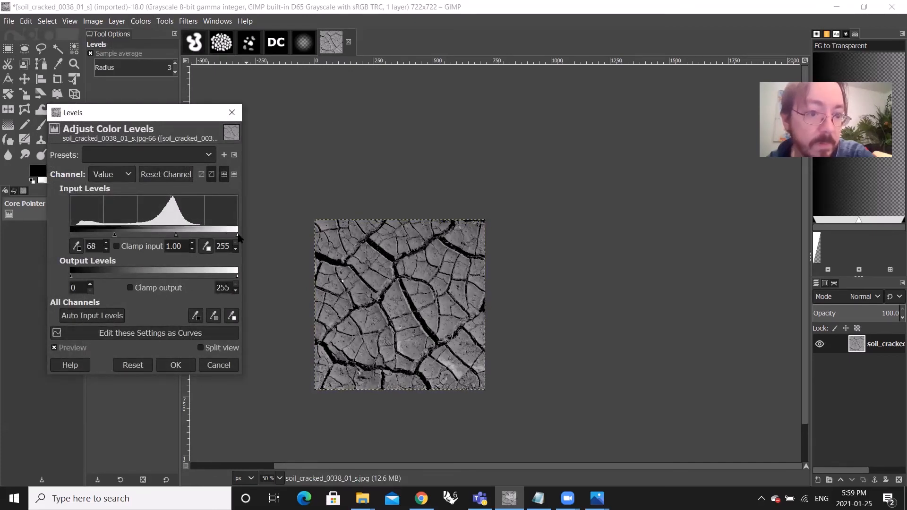
left_click_drag(237, 235, 186, 242)
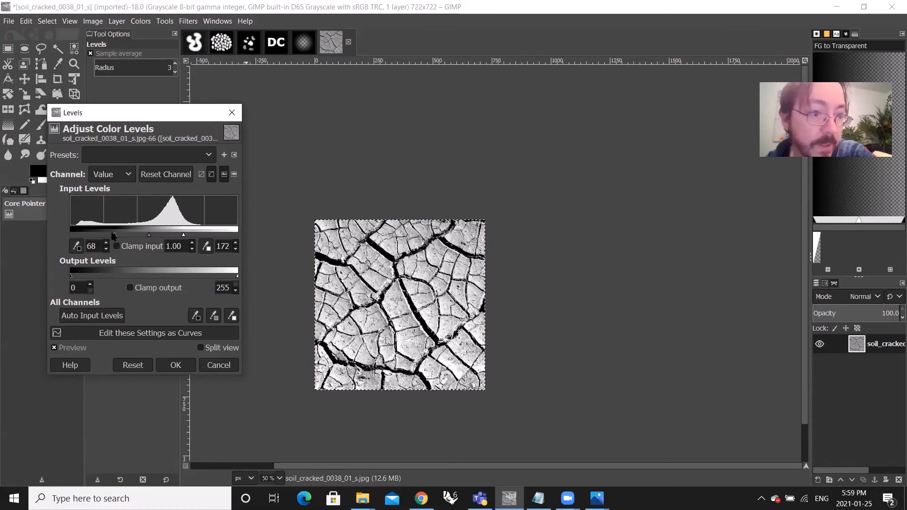
left_click_drag(113, 235, 136, 238)
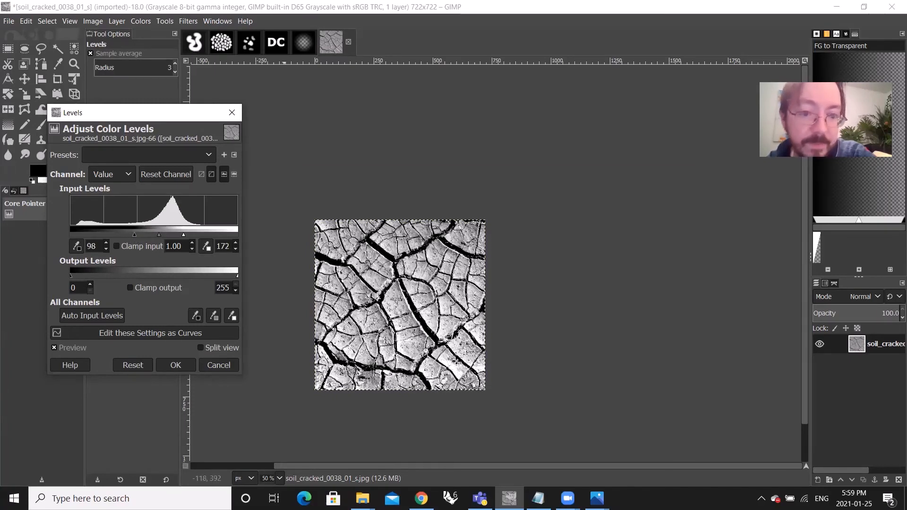
left_click(175, 363)
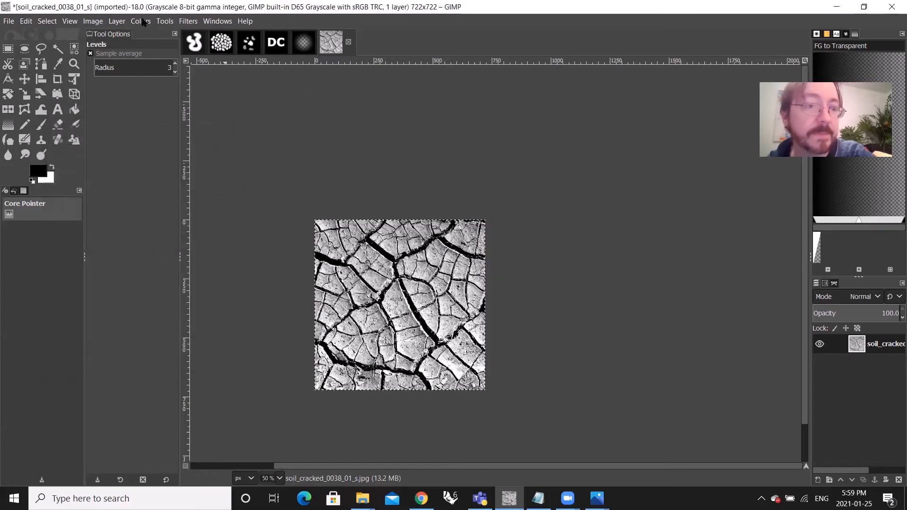
- Copy the visible content of the cropped soil image and switch to the week4_brush_template image
left_click(13, 22)
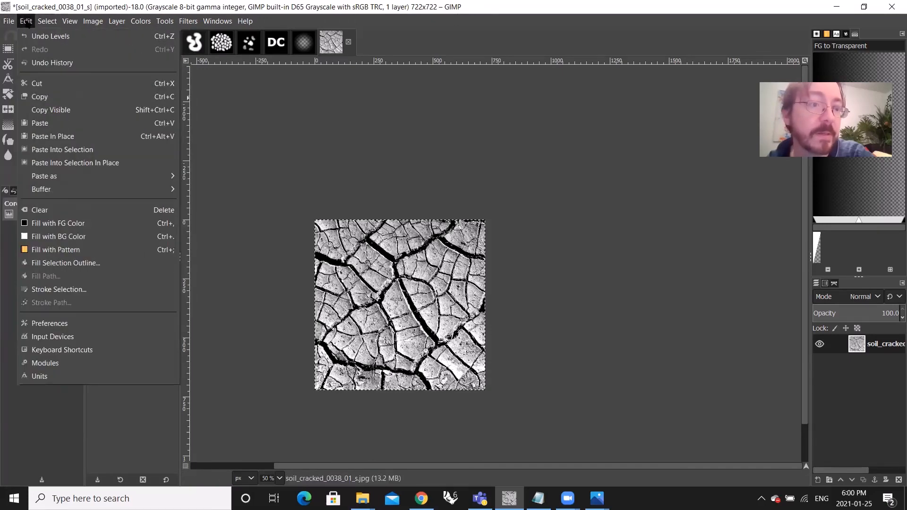
left_click(118, 110)
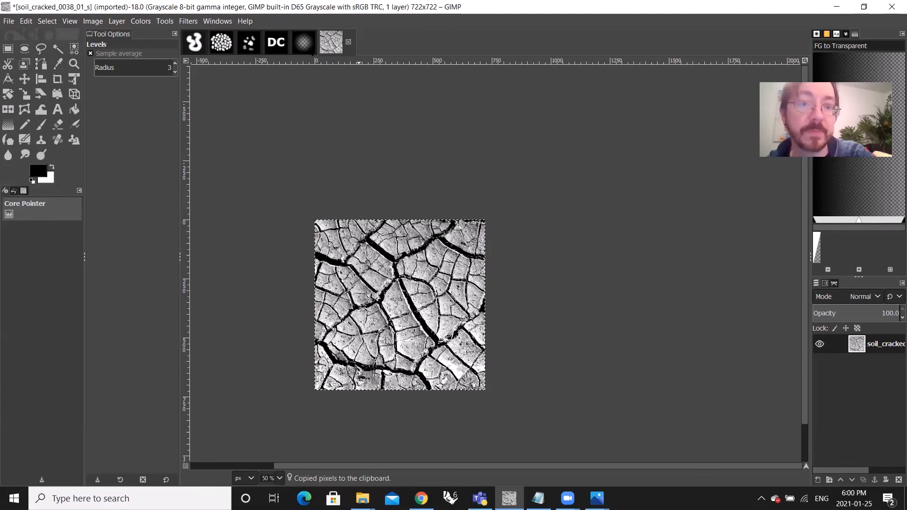
left_click(307, 48)
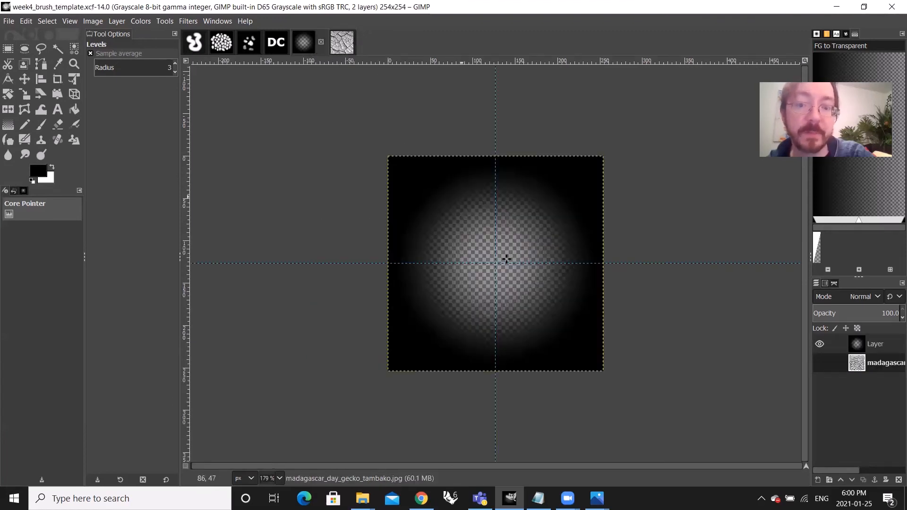
- Toggle the gecko layer's visibility to compare the template with and without it, leaving it hidden and the faded-edge layer active
left_click(820, 364)
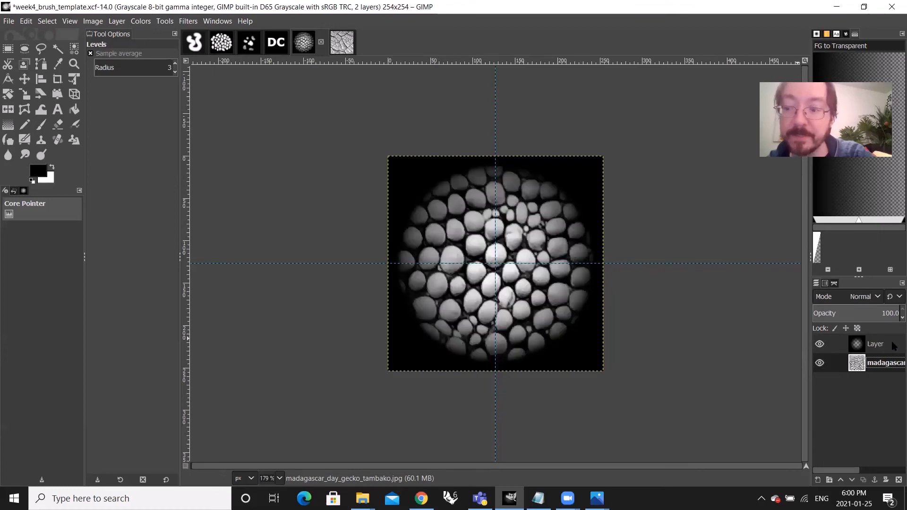
left_click(892, 348)
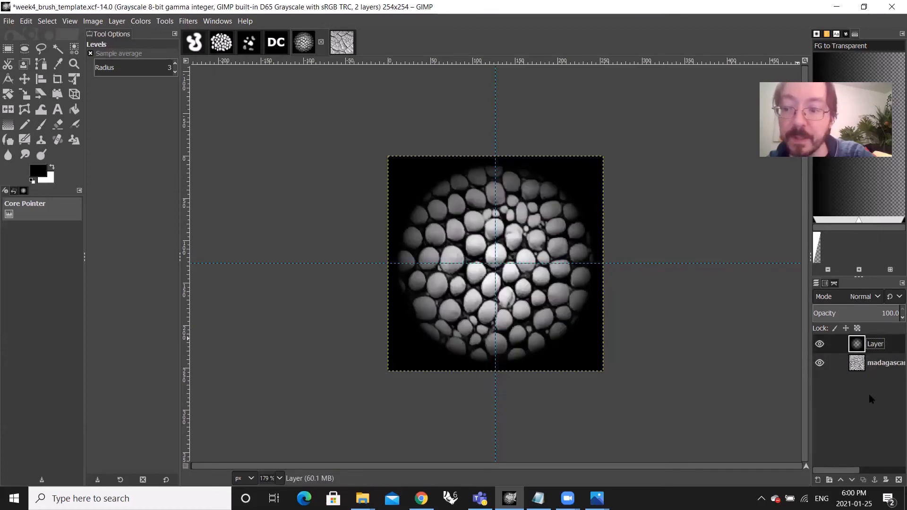
left_click(820, 363)
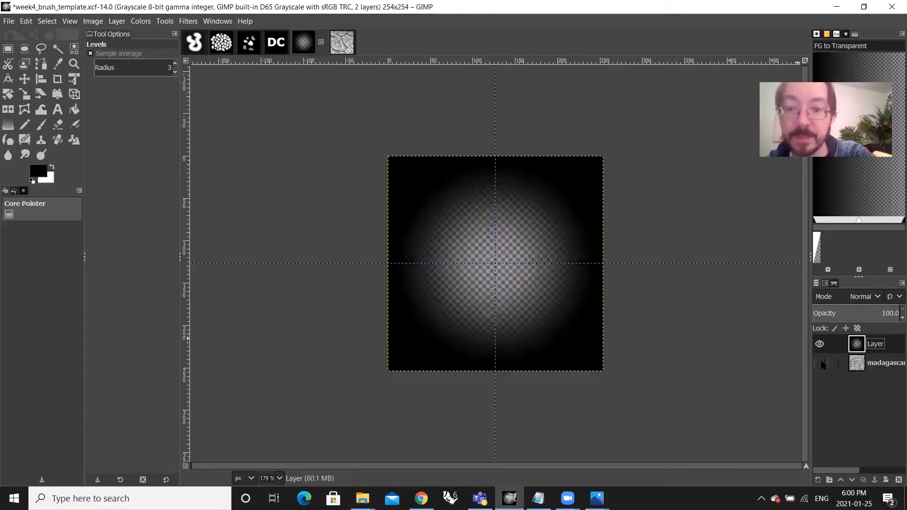
left_click(820, 363)
left_click(820, 363)
left_click(820, 363)
left_click(820, 363)
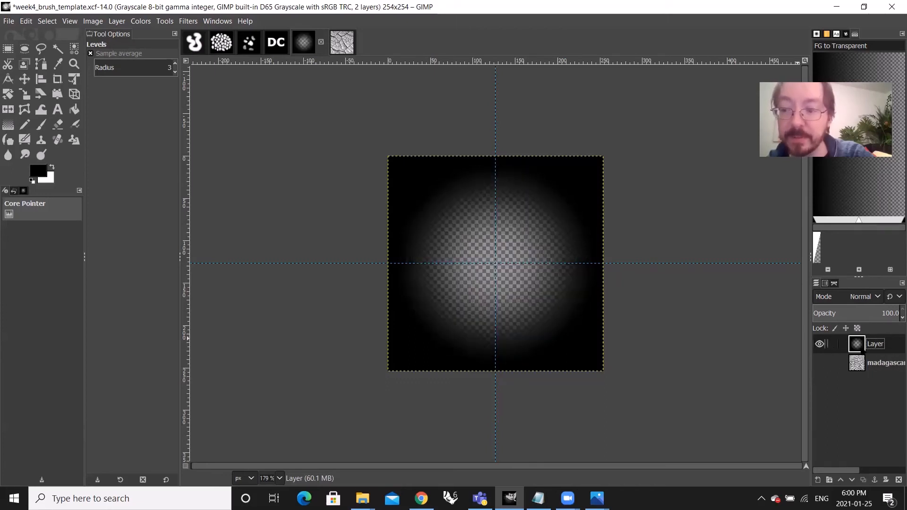
left_click(820, 363)
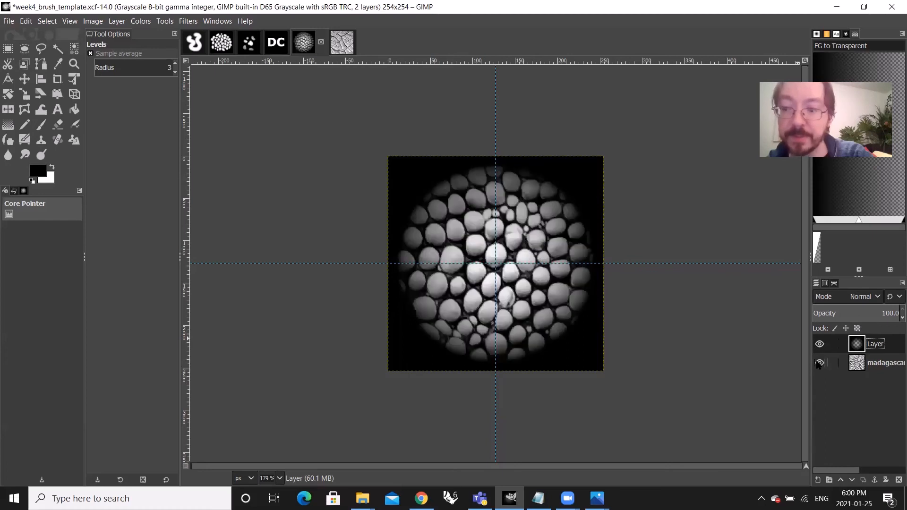
left_click(820, 364)
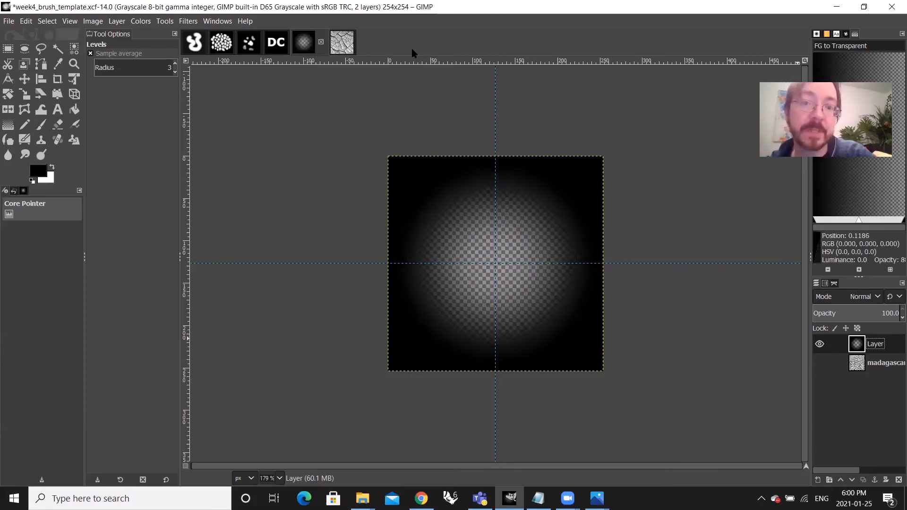
- Try to paste the copied soil texture into the brush template as a new layer above the faded-edge layer
left_click(342, 42)
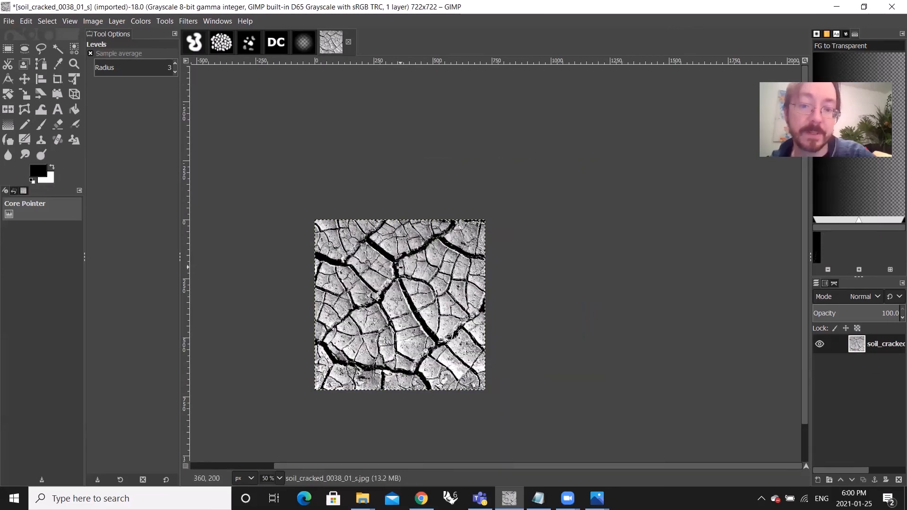
left_click(303, 42)
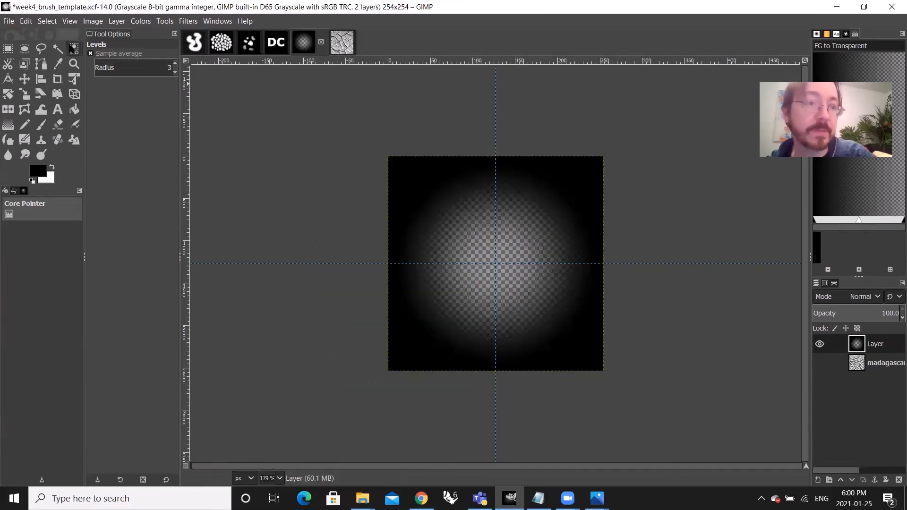
left_click(10, 21)
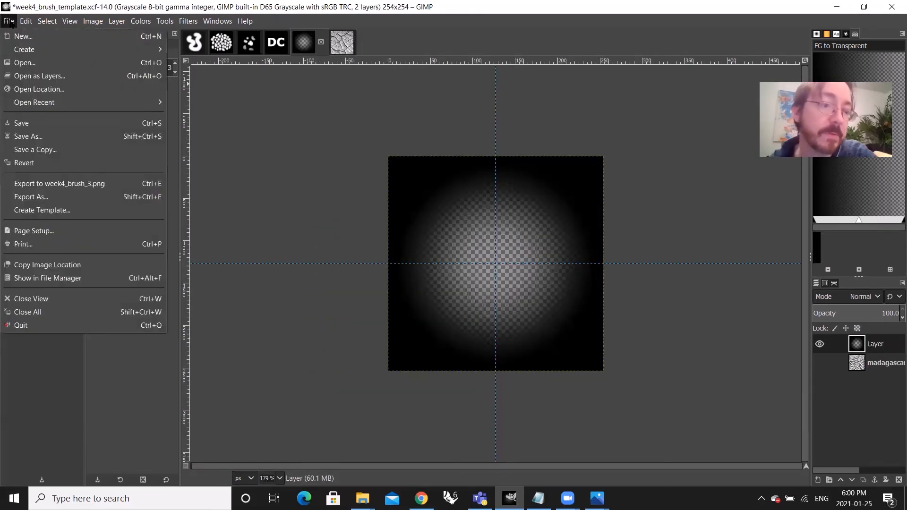
mouse_move(26, 21)
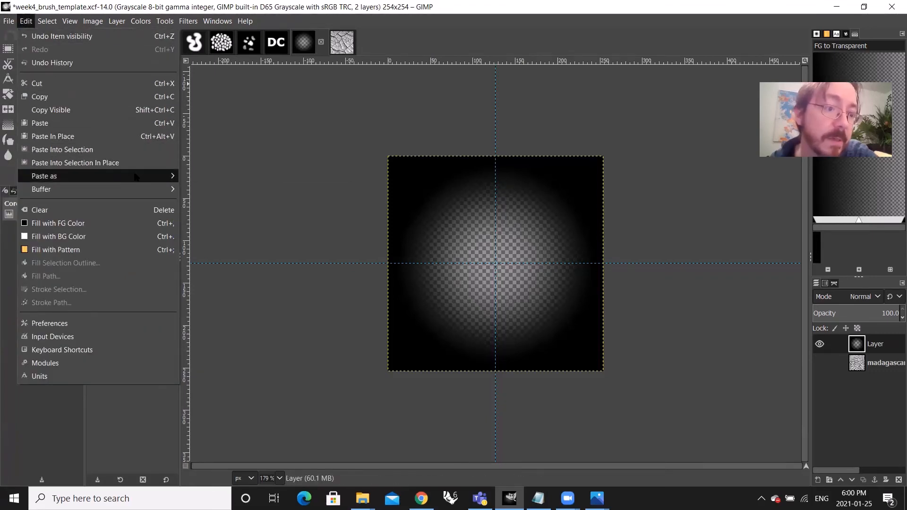
mouse_move(136, 177)
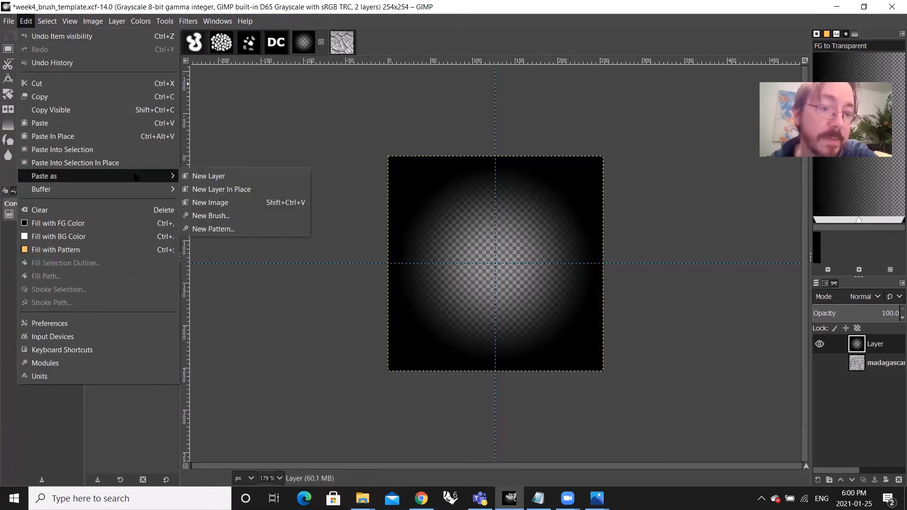
left_click(252, 180)
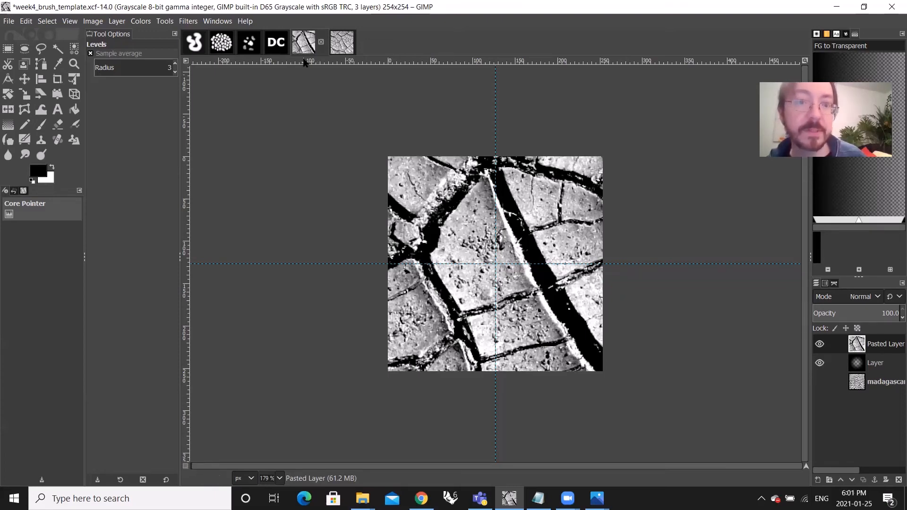
- Compare the pasted layer with the source soil image and undo the paste in the brush template
left_click(336, 47)
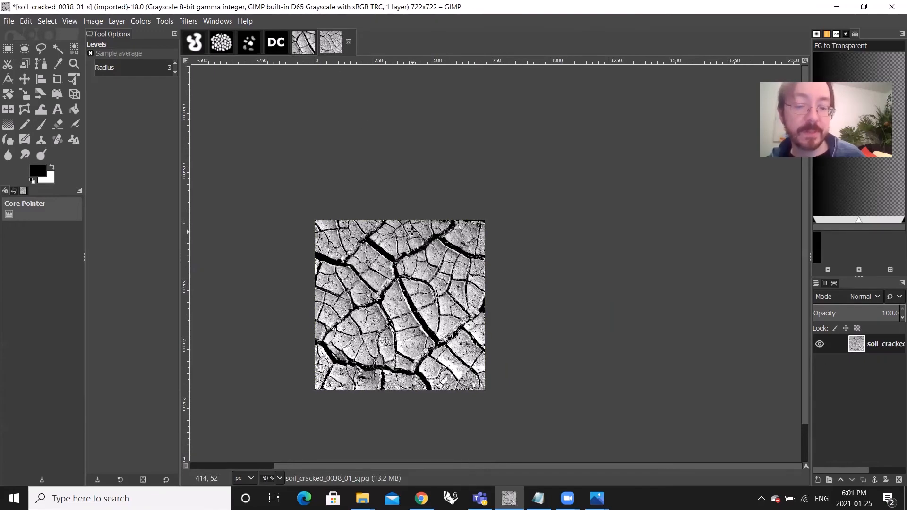
left_click(307, 45)
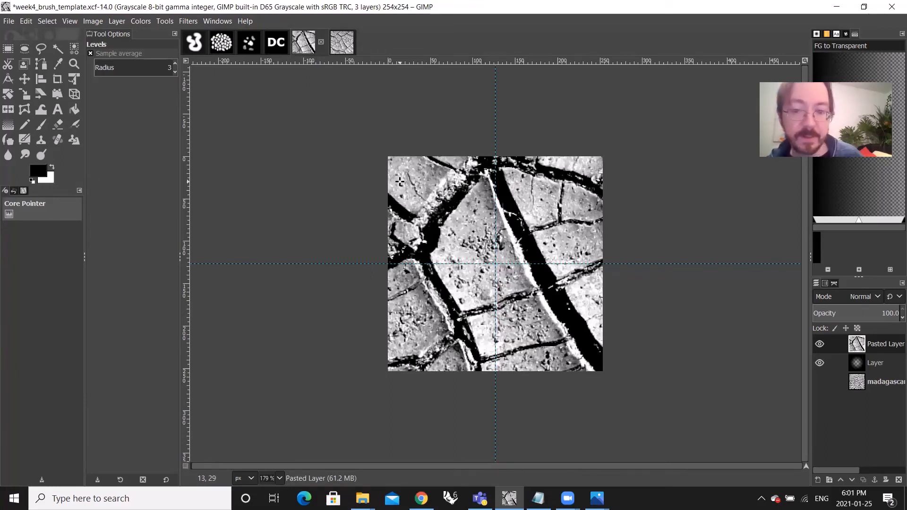
key("ctrl+z")
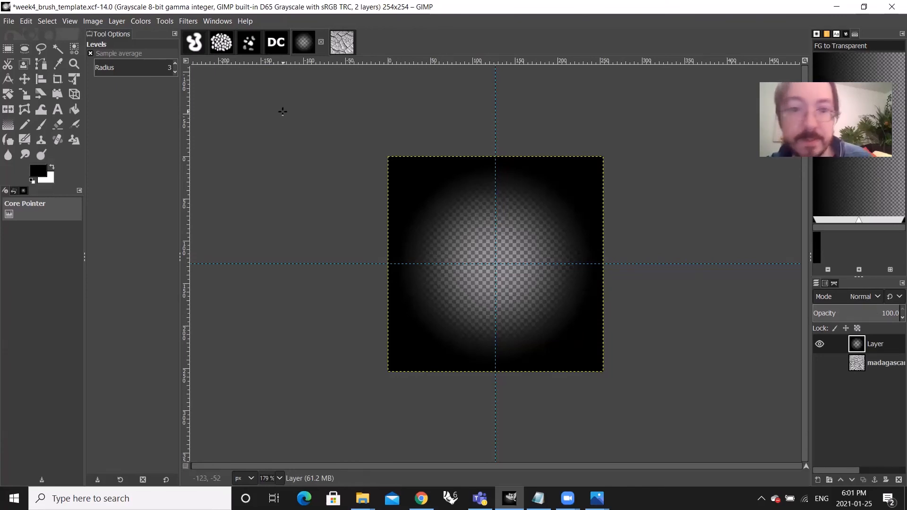
- Add a new transparent layer of 254 x 254 px above the faded-edge layer in the brush template
left_click(818, 480)
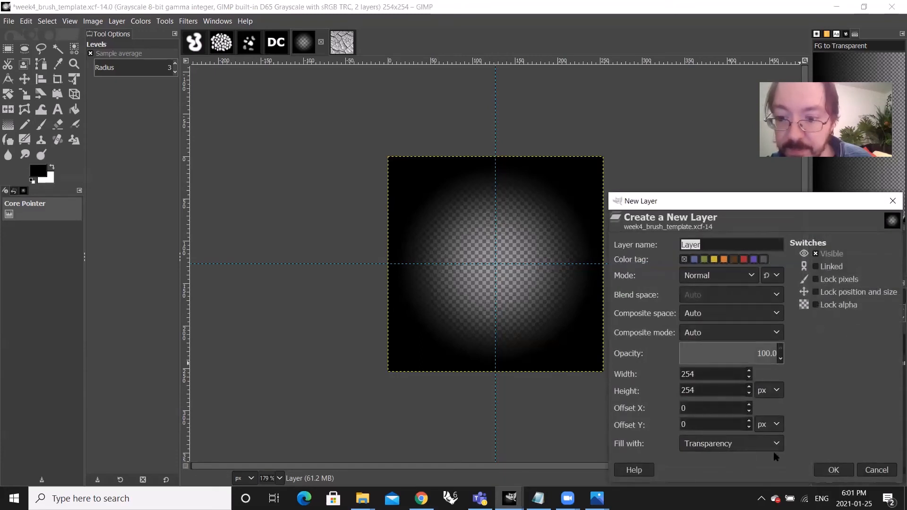
left_click(834, 470)
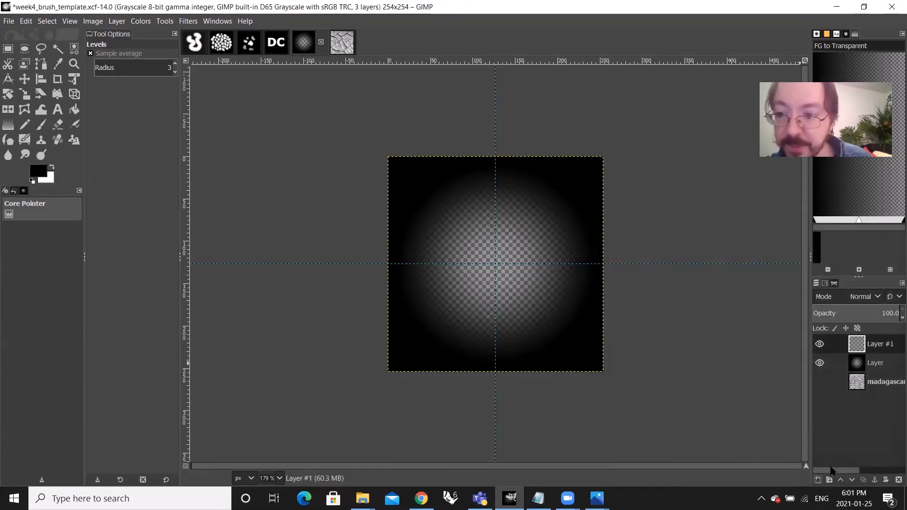
left_click(26, 22)
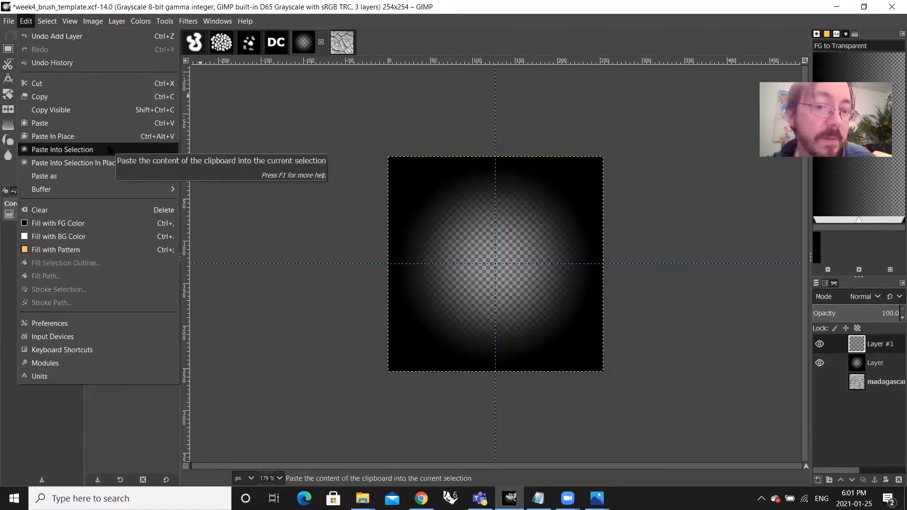
left_click(730, 263)
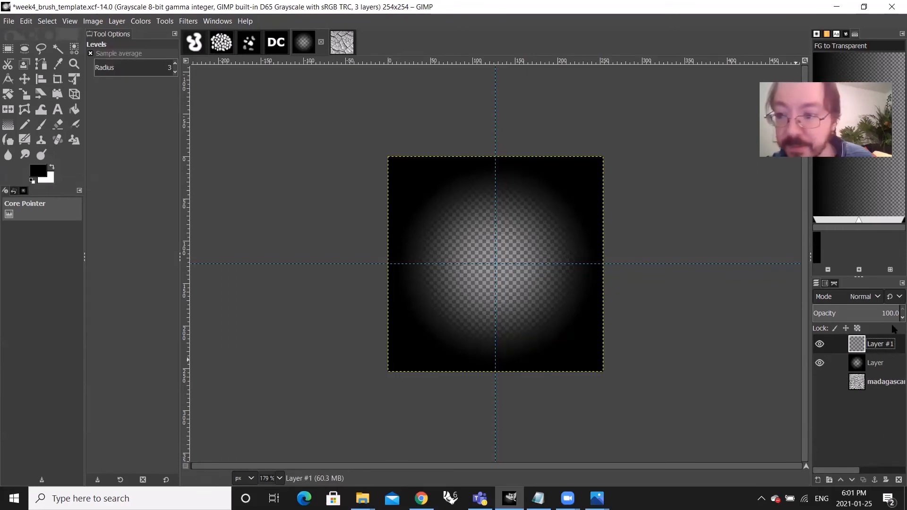
- Try to paste the copied soil texture into the selection on the new empty layer, and undo the paste
left_click(26, 23)
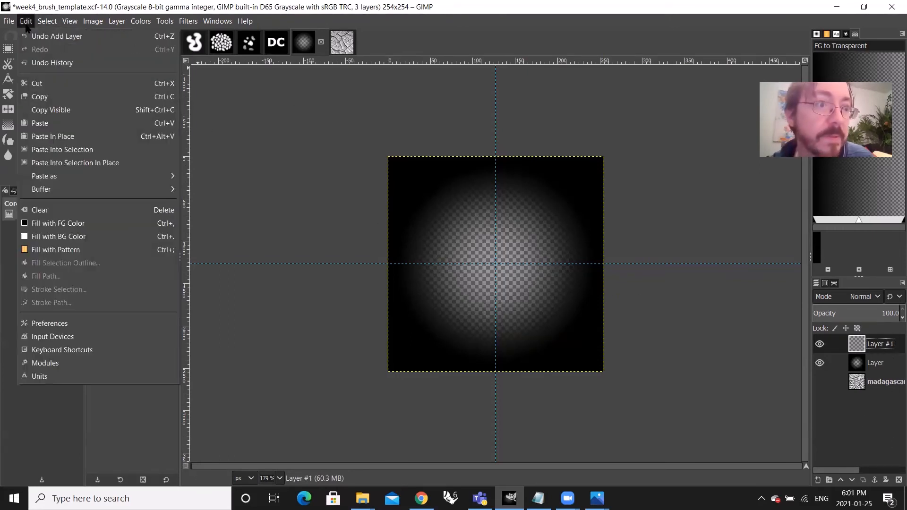
left_click(83, 149)
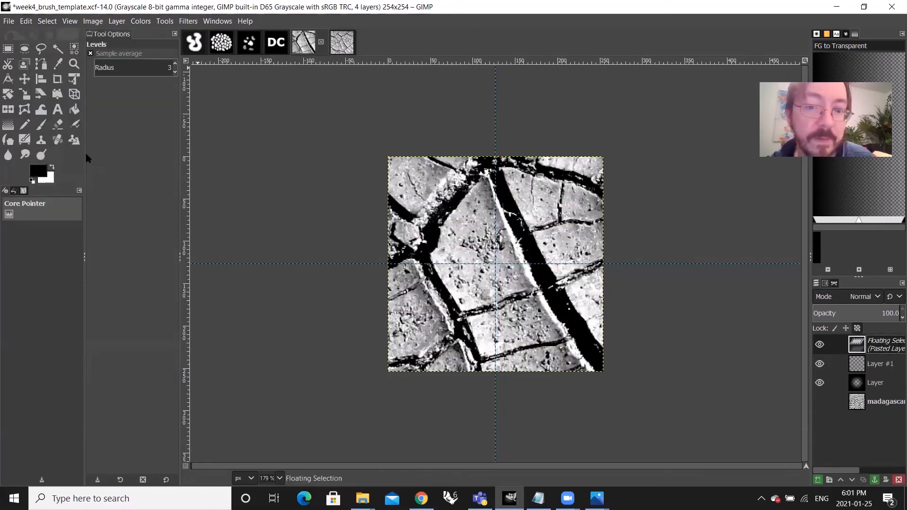
key("ctrl+z")
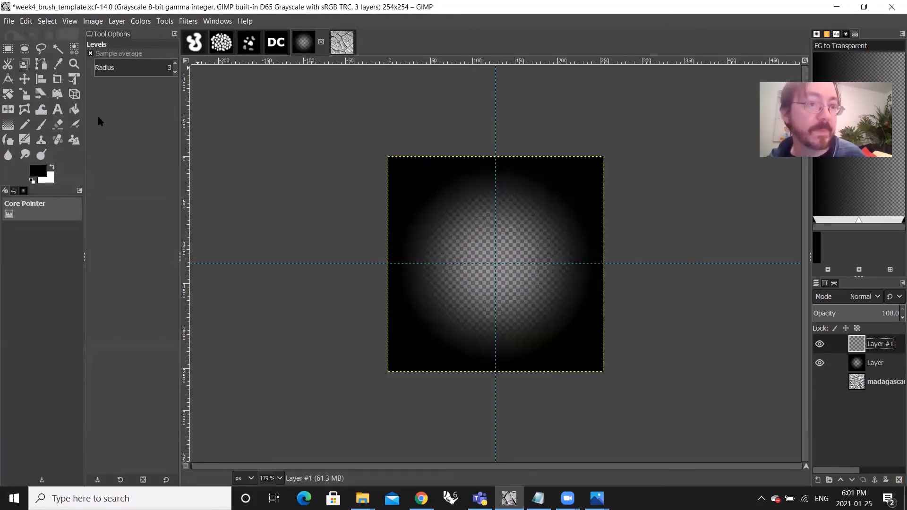
- Switch from the brush template to the cracked soil image
left_click(54, 23)
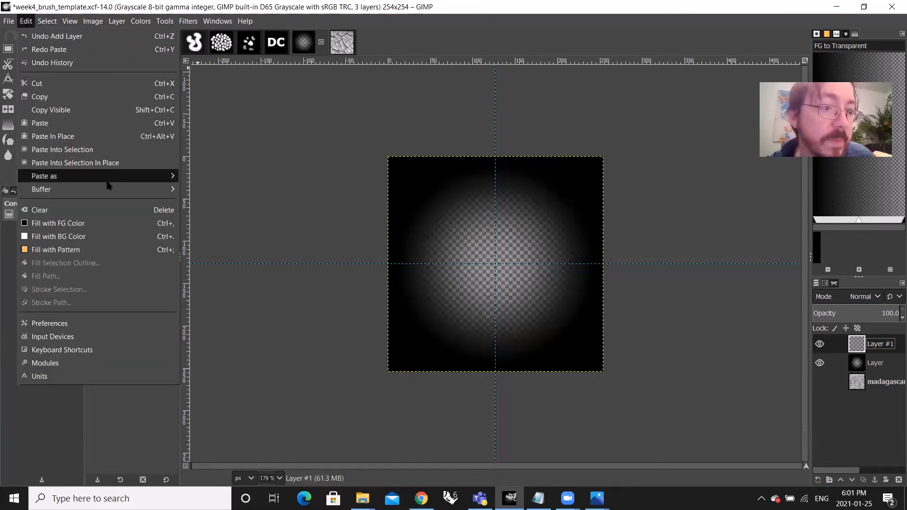
mouse_move(108, 182)
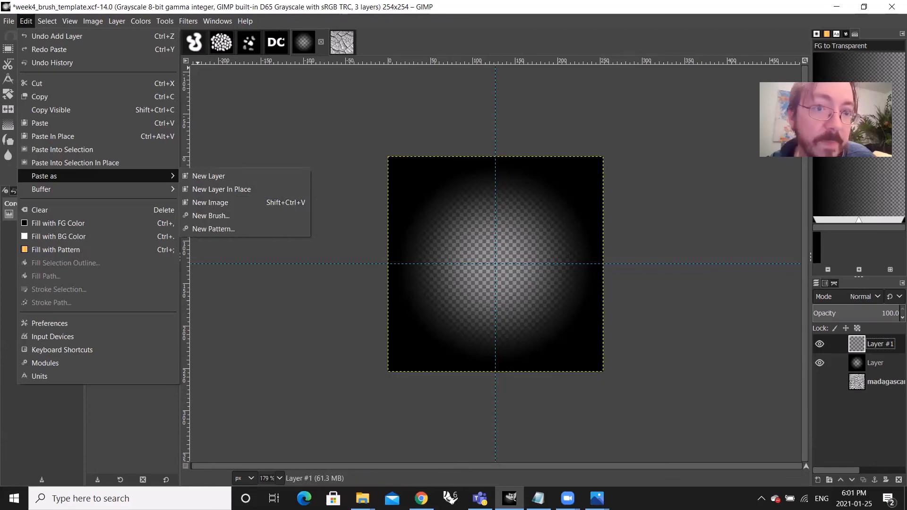
left_click(322, 52)
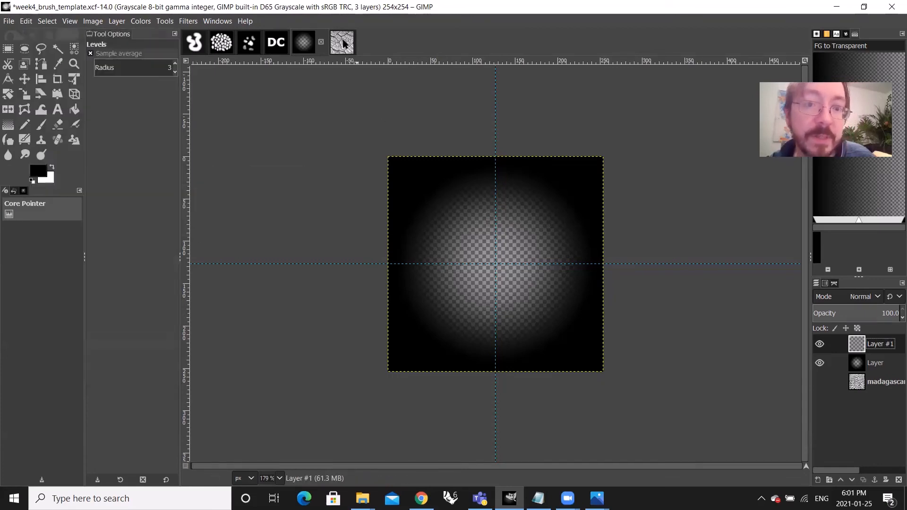
left_click(343, 43)
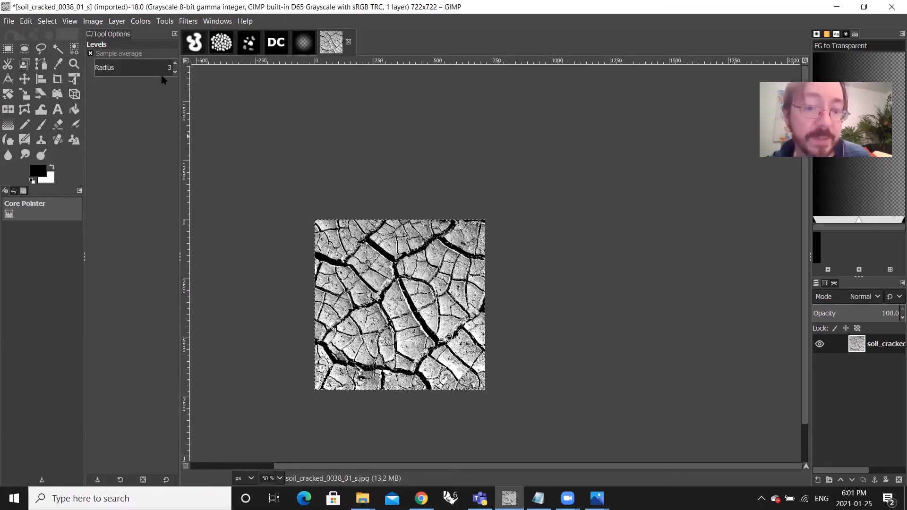
- Try to enlarge the soil image's canvas to 1048 x 1048 px, and undo the resize
left_click(94, 22)
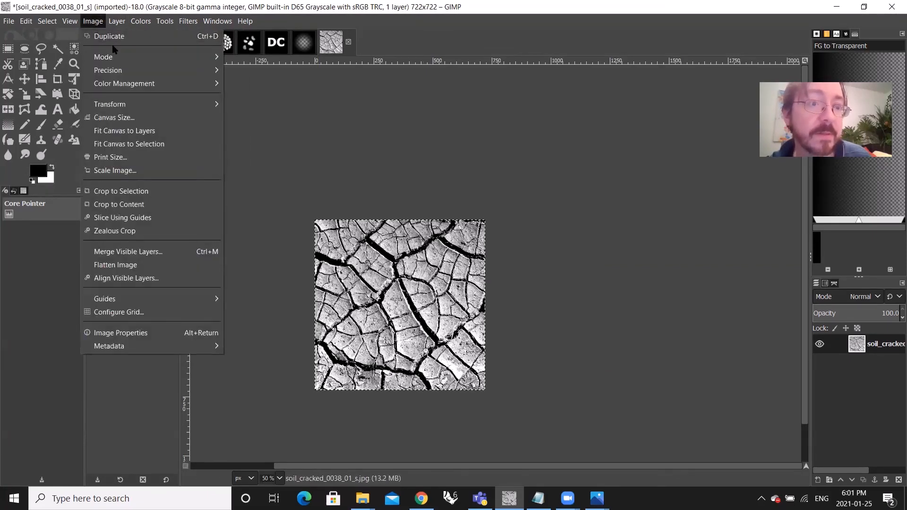
mouse_move(159, 108)
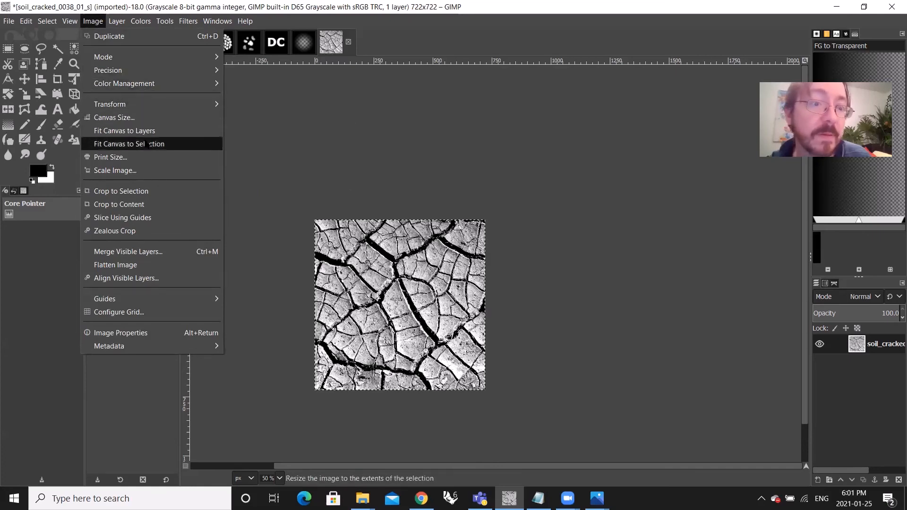
left_click(149, 118)
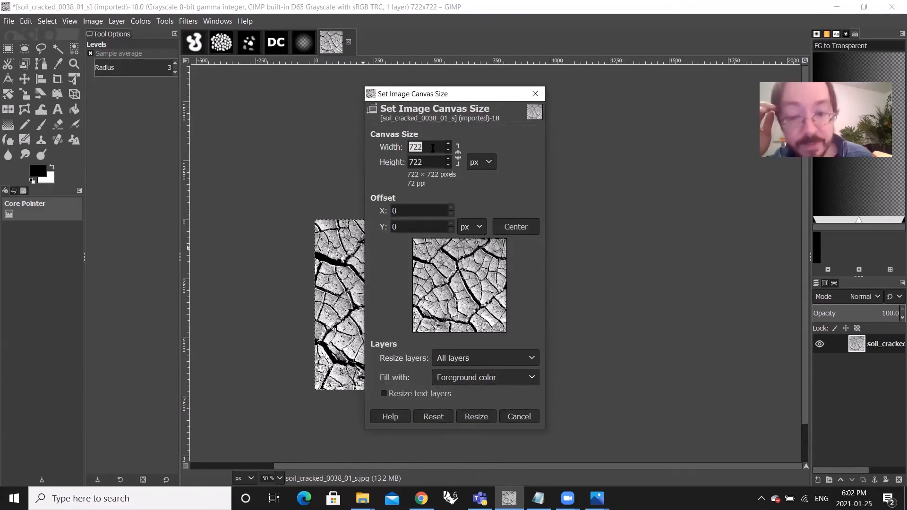
type("10")
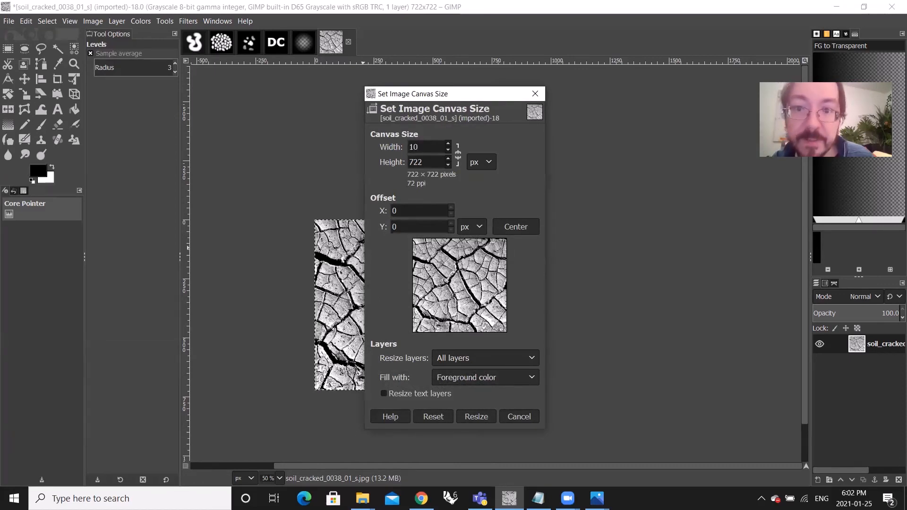
type("78")
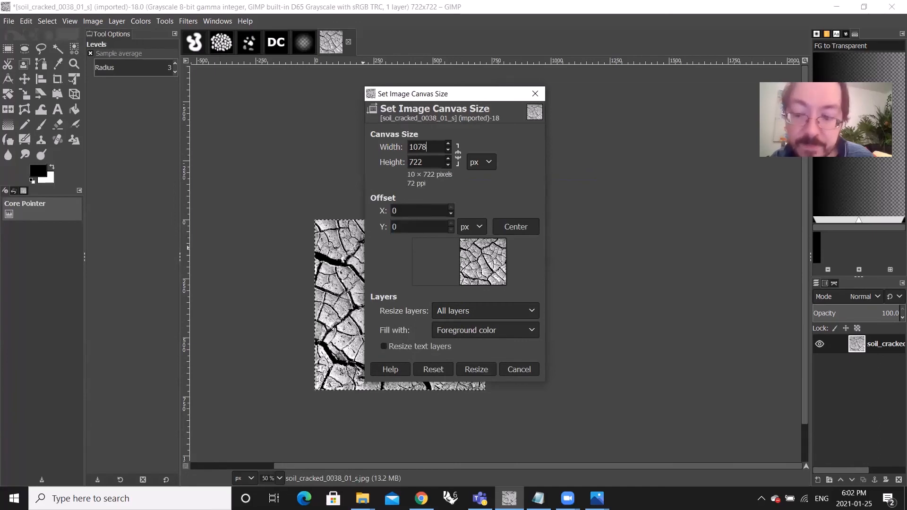
key("BackSpace")
key("BackSpace")
type("48")
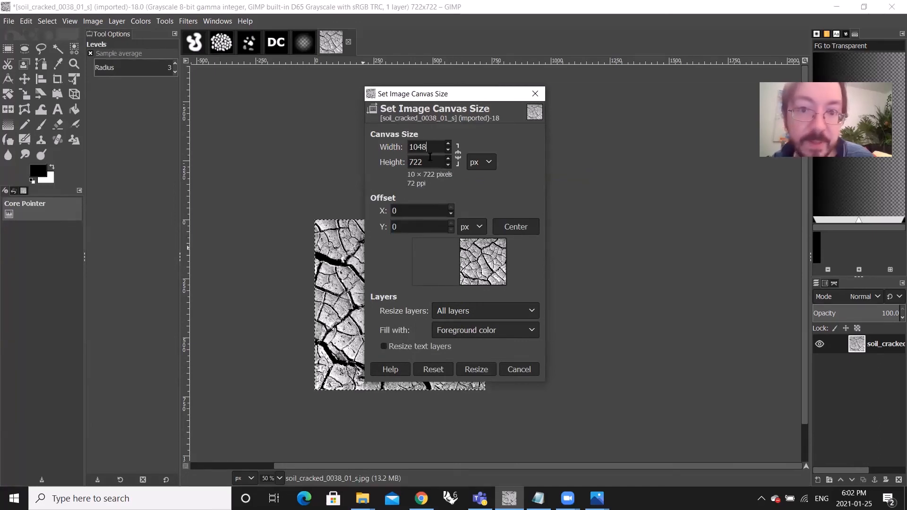
key("Tab")
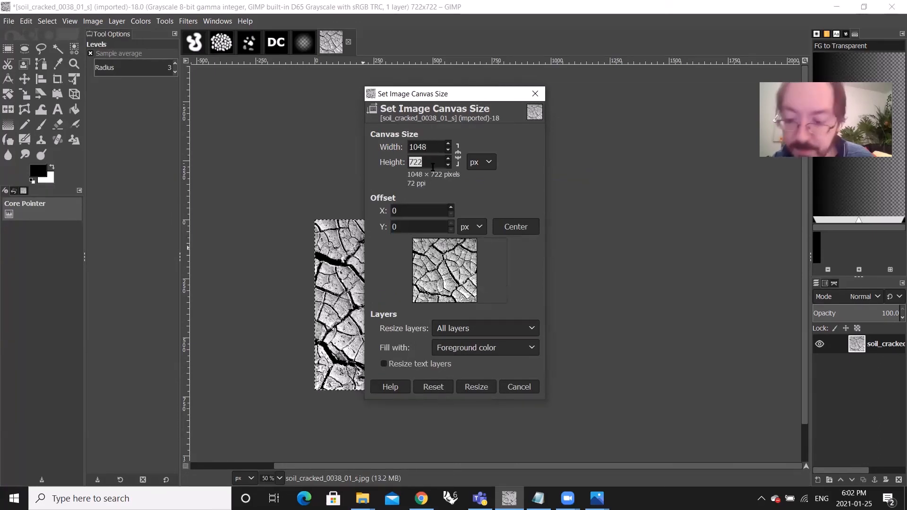
type("1048")
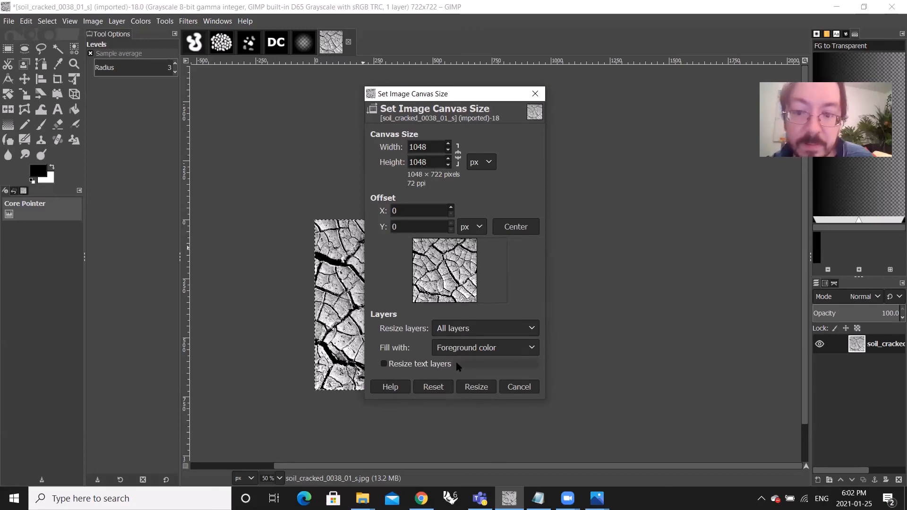
left_click(473, 387)
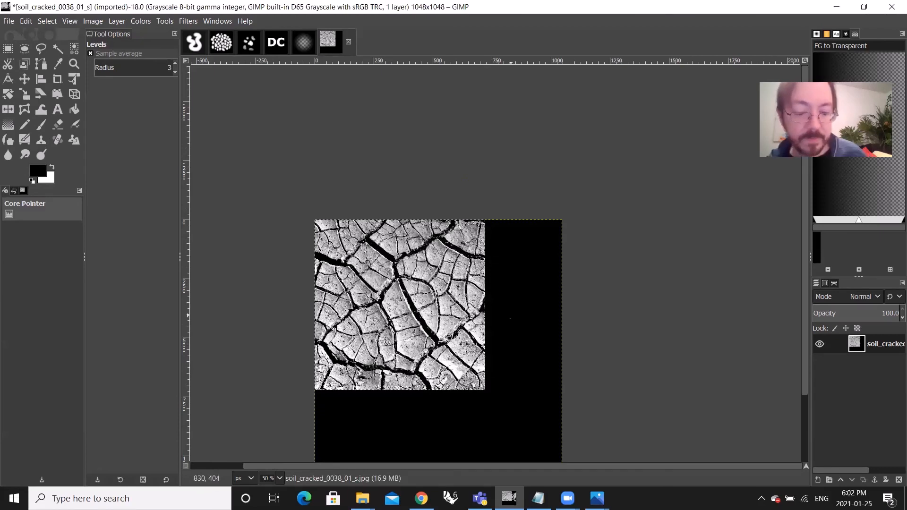
key("ctrl+z")
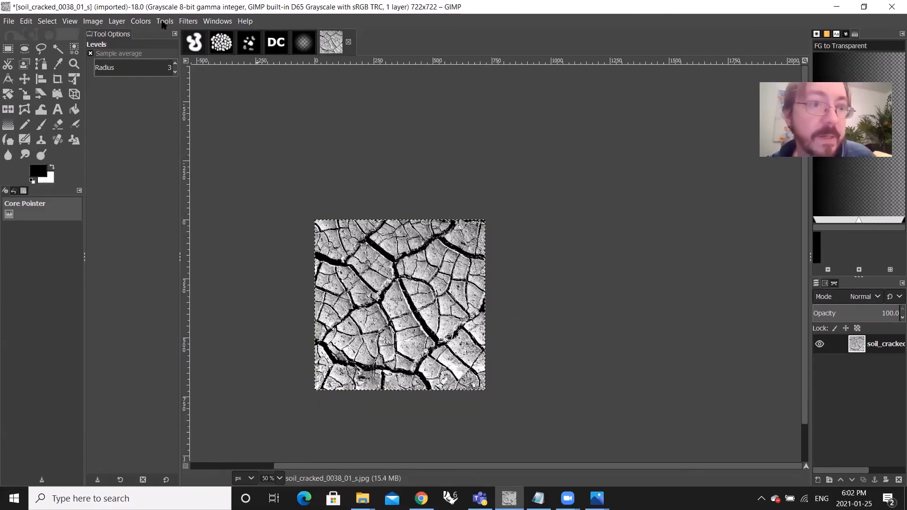
- Scale the cracked soil image to 1048 x 1048 px with cubic interpolation
left_click(141, 21)
mouse_move(95, 21)
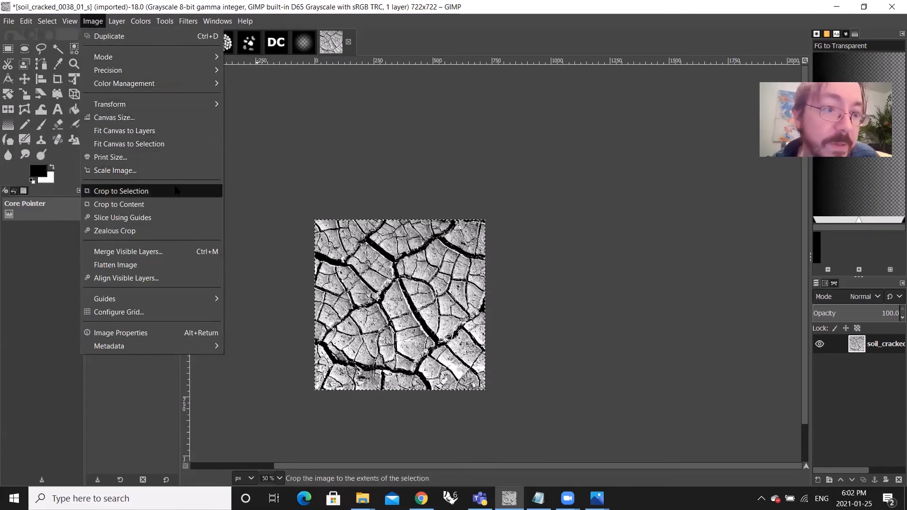
left_click(174, 170)
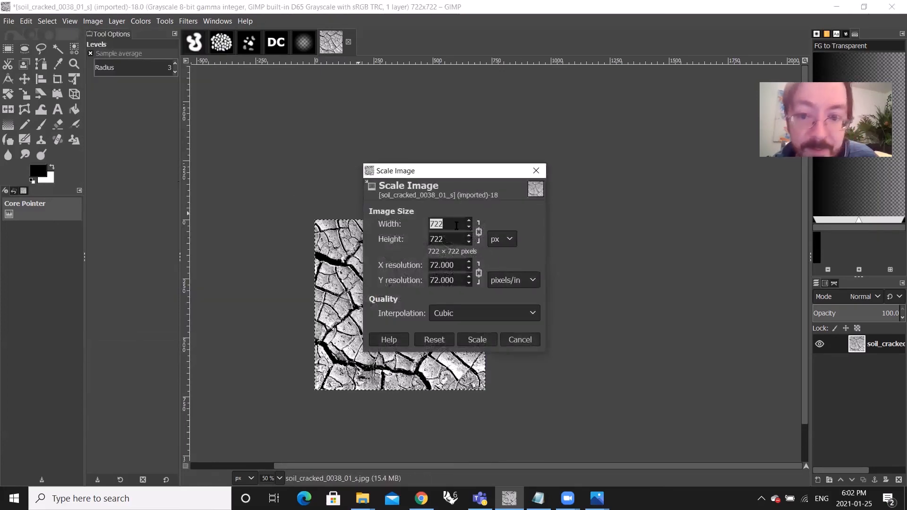
type("1048")
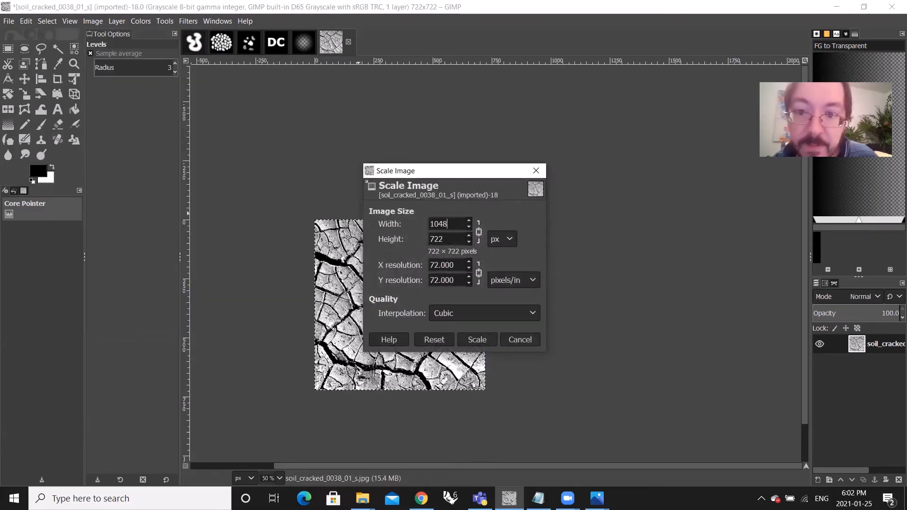
key("Tab")
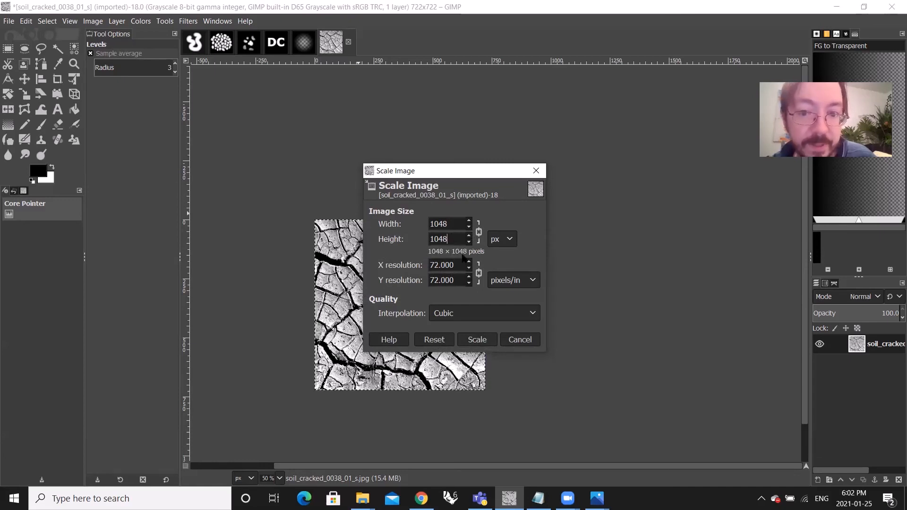
left_click(478, 340)
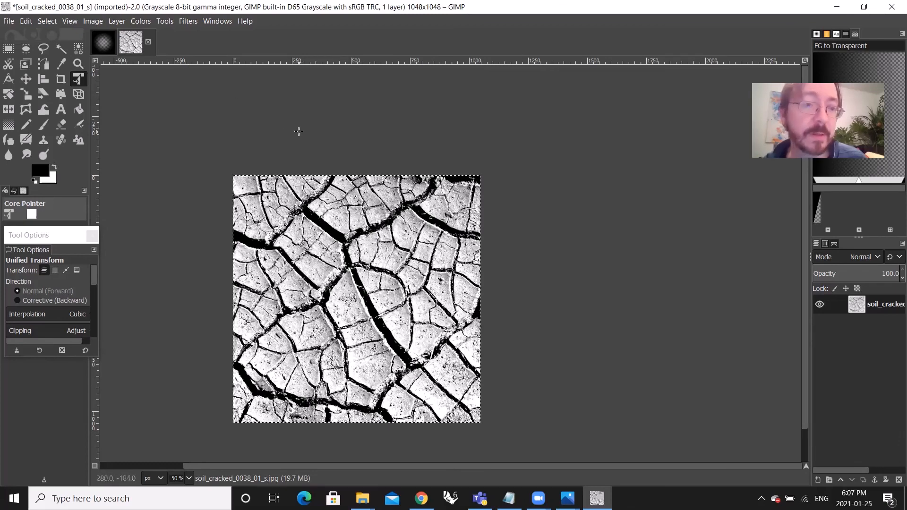
- Copy the visible content of the selected cracked soil image to the clipboard
left_click(28, 22)
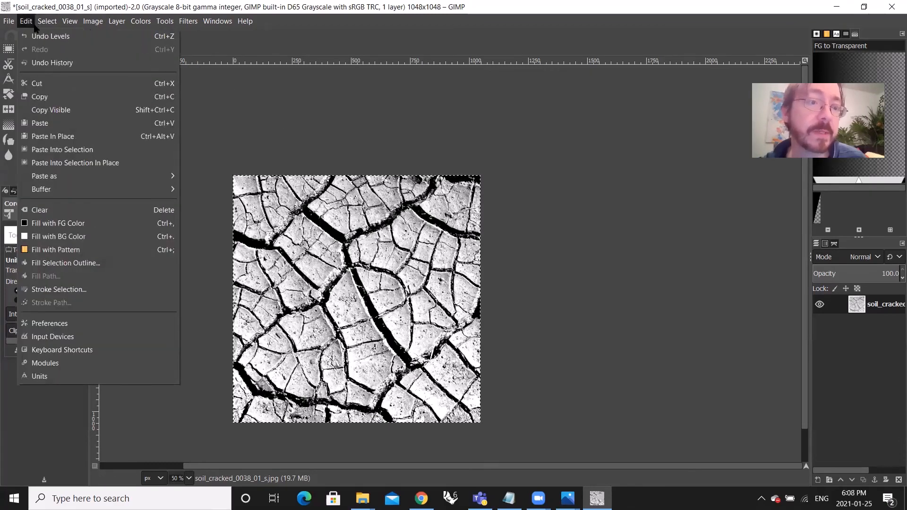
left_click(92, 21)
mouse_move(113, 59)
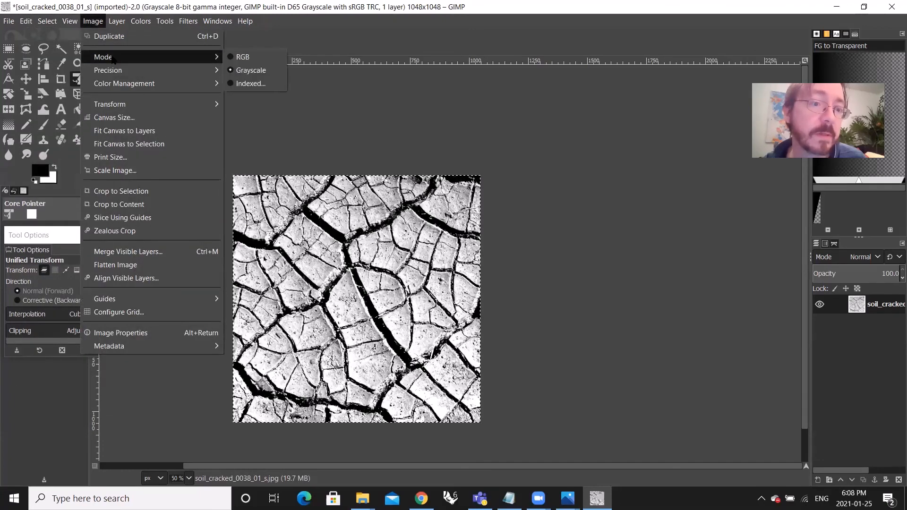
mouse_move(26, 22)
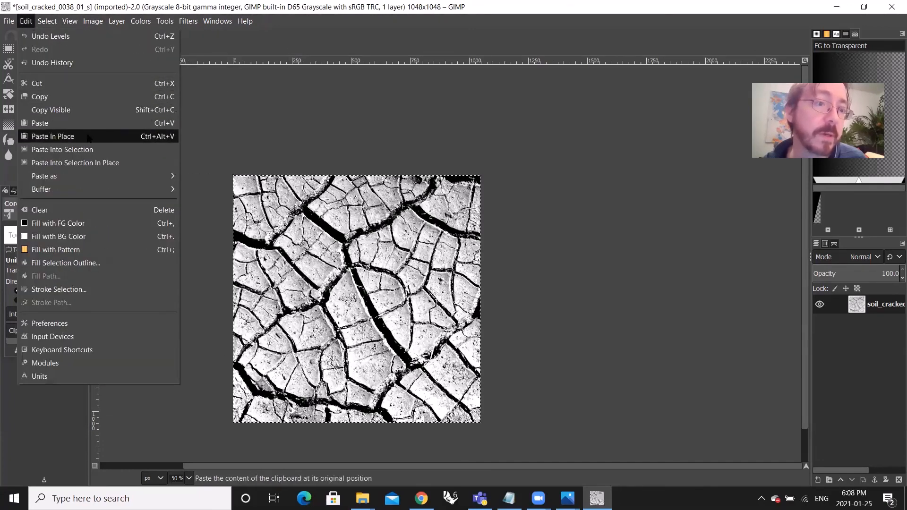
left_click(94, 109)
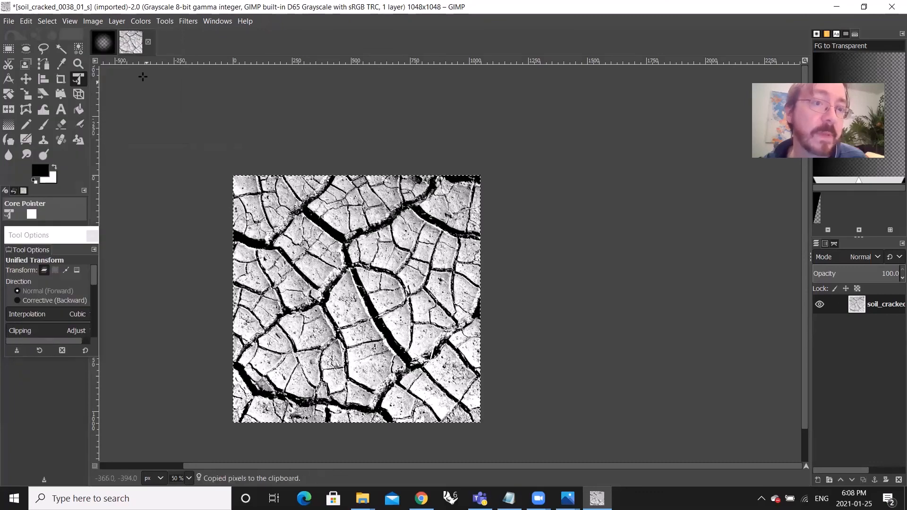
- Paste the copied soil texture into the brush template as a new layer between the faded-edge layer and the hidden gecko layer
left_click(103, 41)
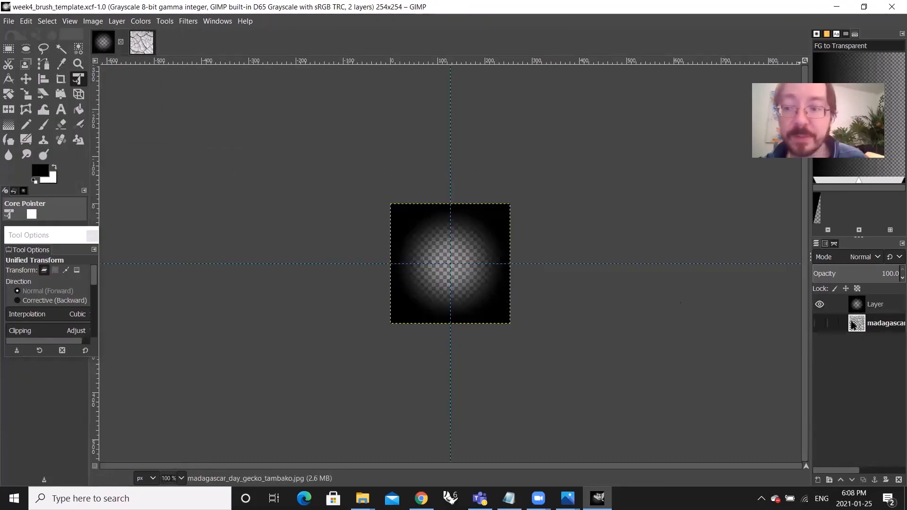
left_click(820, 324)
left_click(820, 324)
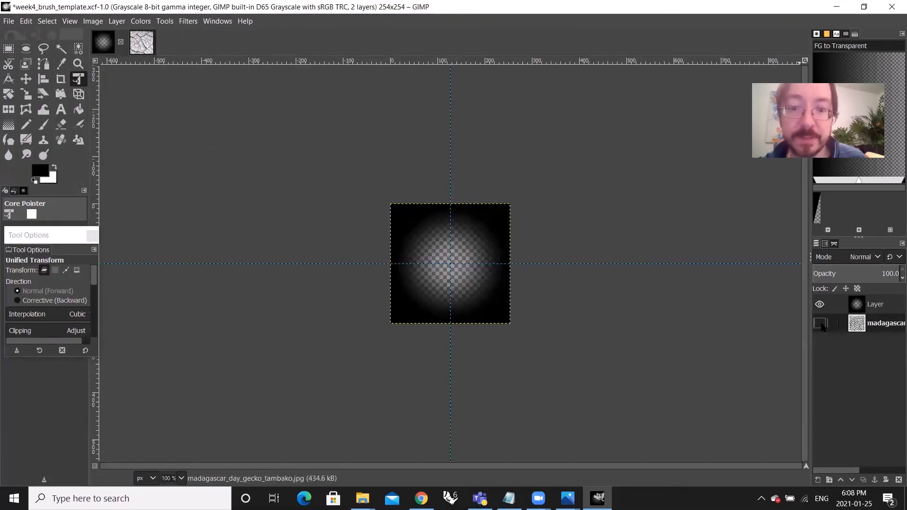
left_click(821, 325)
left_click(821, 324)
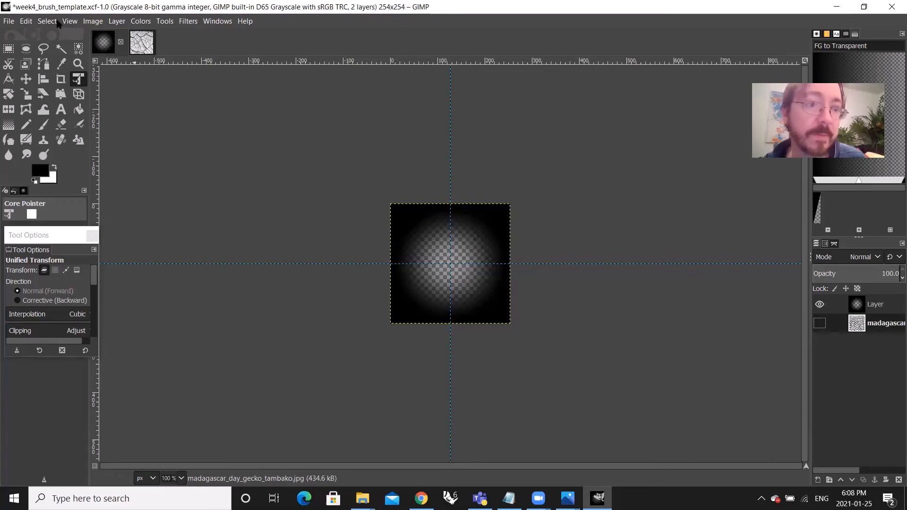
left_click(27, 22)
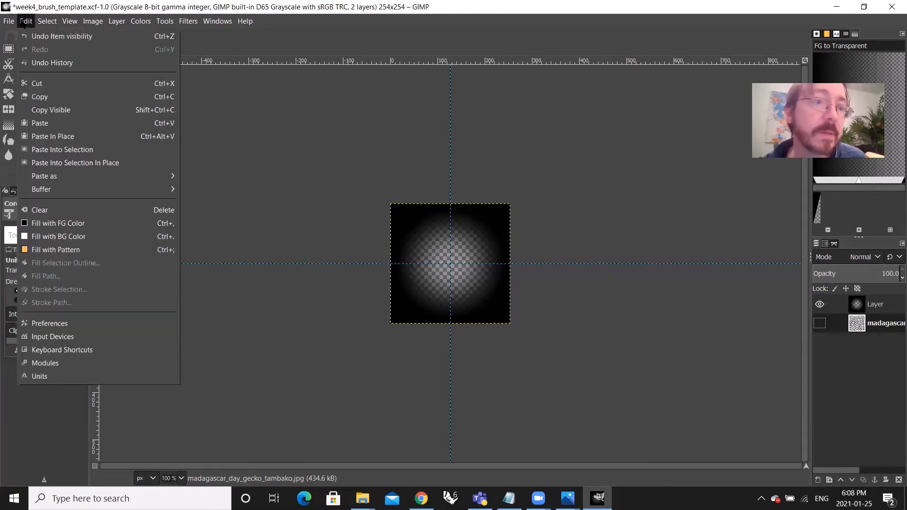
mouse_move(141, 175)
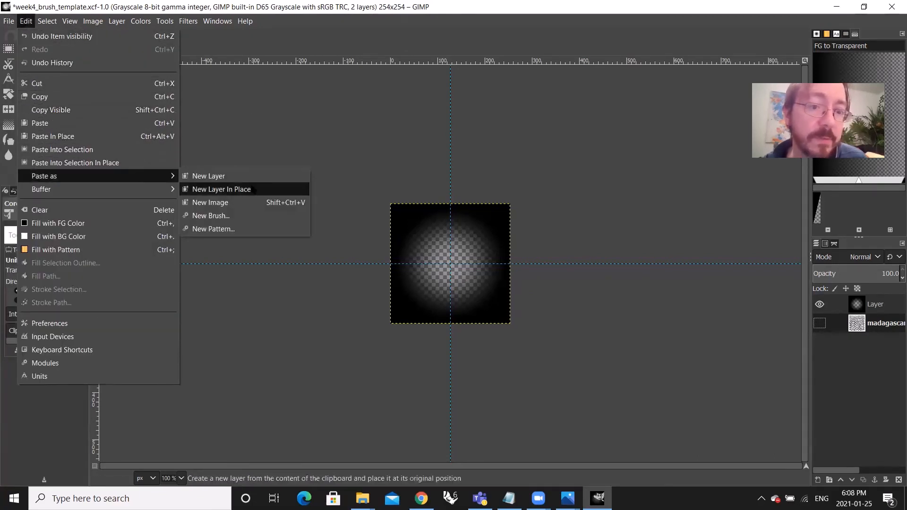
left_click(256, 175)
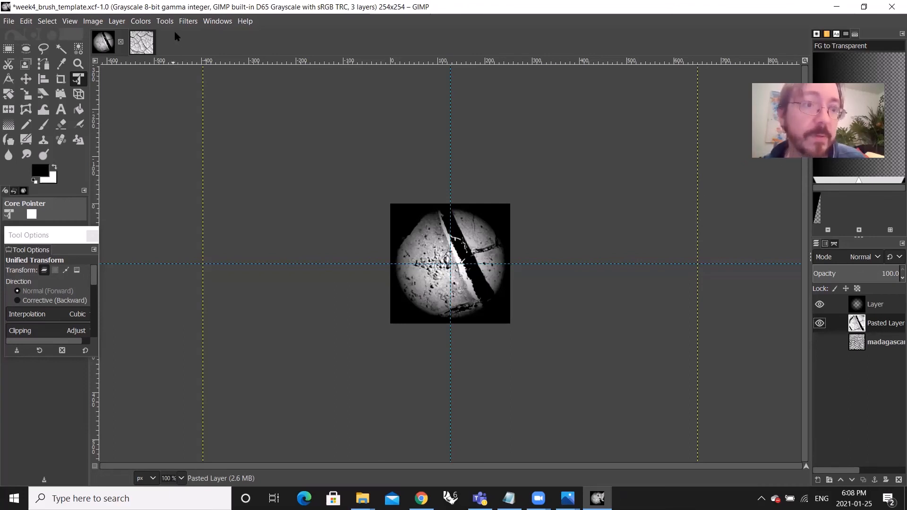
- Scale the pasted soil layer down proportionally to about 0.257 of its size with Unified Transform, slightly larger than the template canvas
left_click(190, 21)
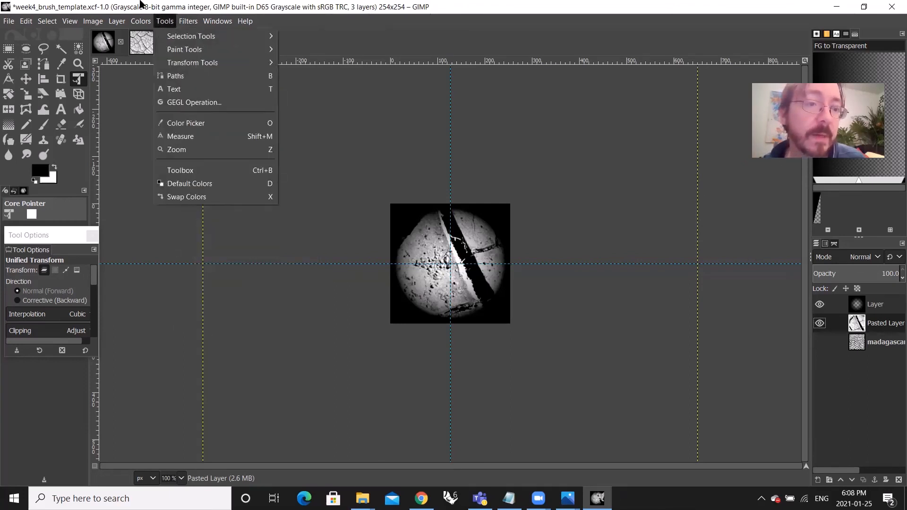
left_click(64, 72)
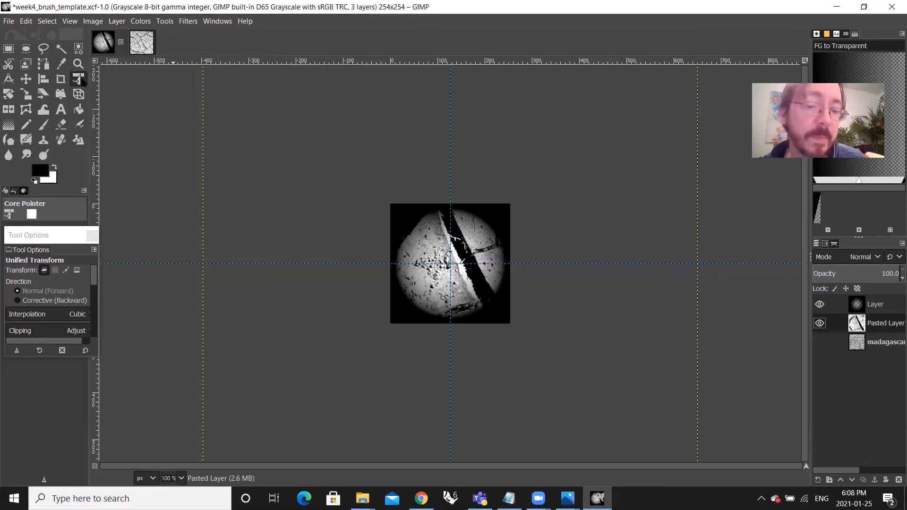
left_click(666, 284)
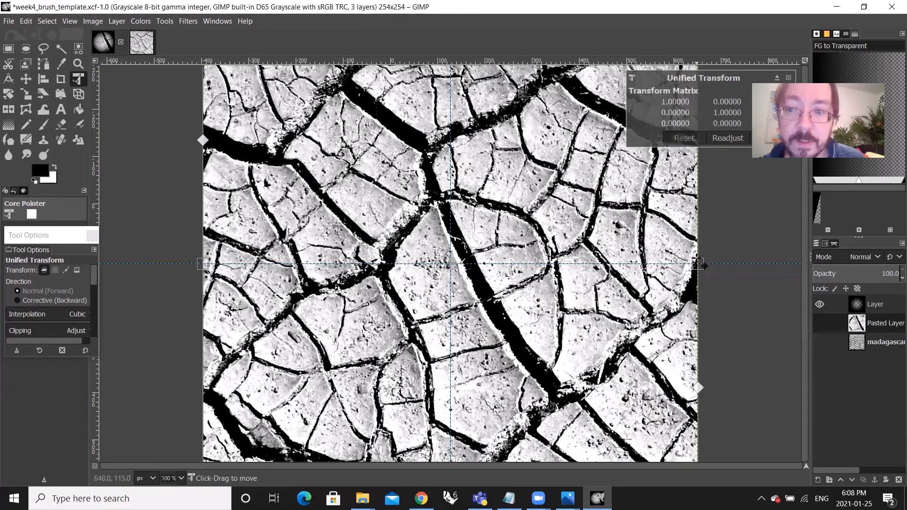
left_click_drag(701, 268, 337, 246)
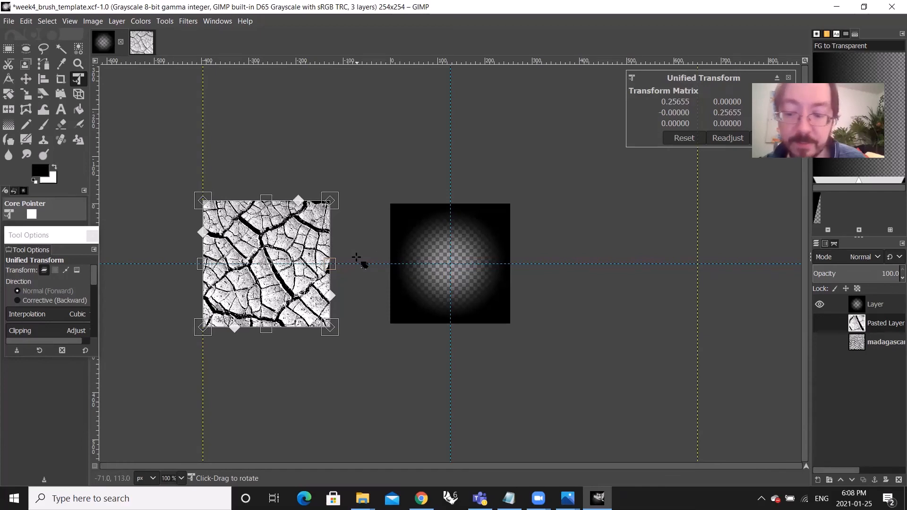
key("Return")
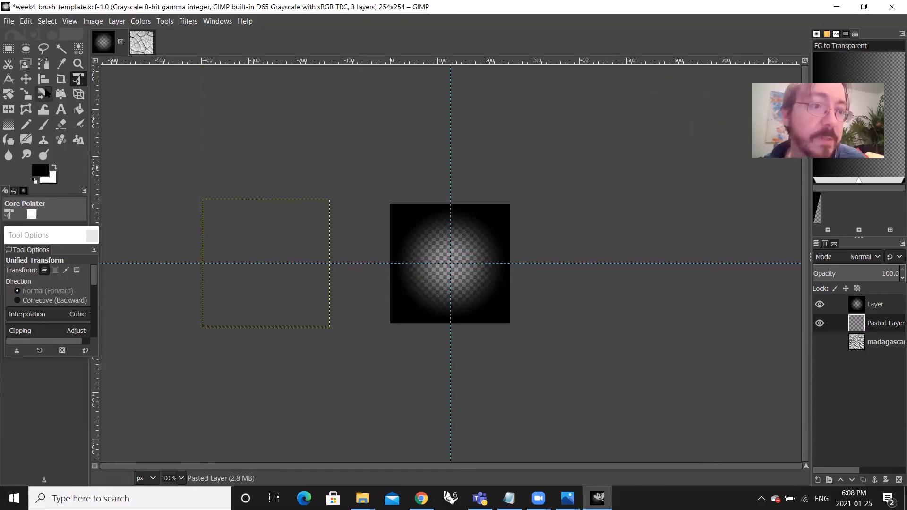
- Move the pasted soil layer onto the template canvas so it fills the faded circle beneath the faded-edge layer
left_click(26, 79)
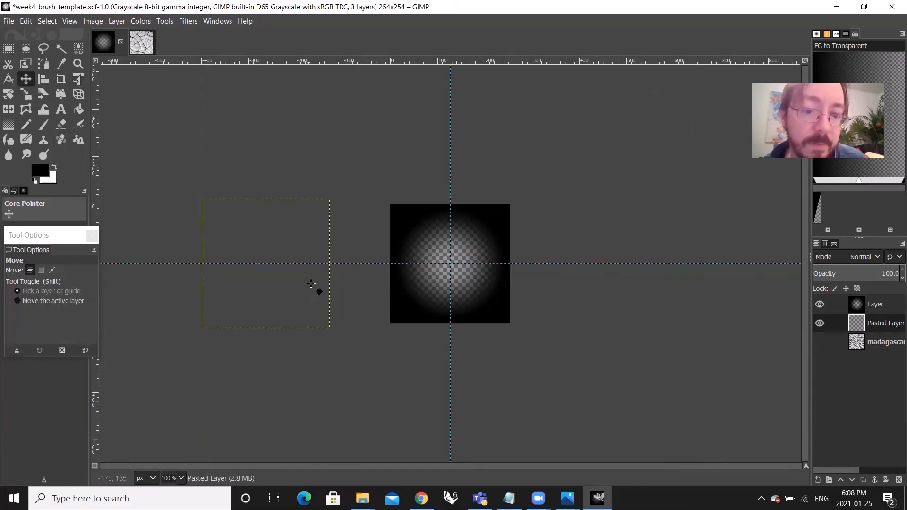
mouse_move(267, 264)
left_mouse_down()
mouse_move(387, 272)
mouse_move(490, 259)
mouse_move(479, 248)
mouse_move(484, 262)
left_mouse_up()
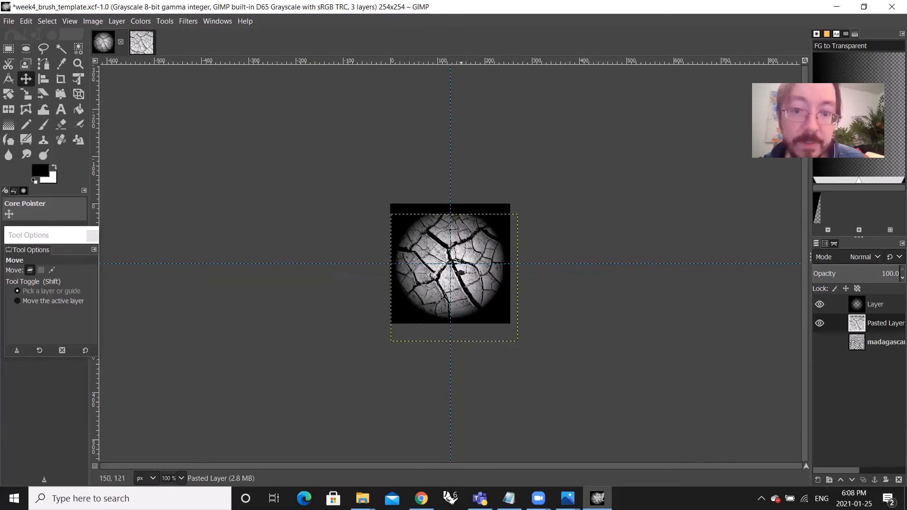
mouse_move(482, 297)
left_mouse_down()
mouse_move(476, 291)
mouse_move(482, 304)
left_mouse_up()
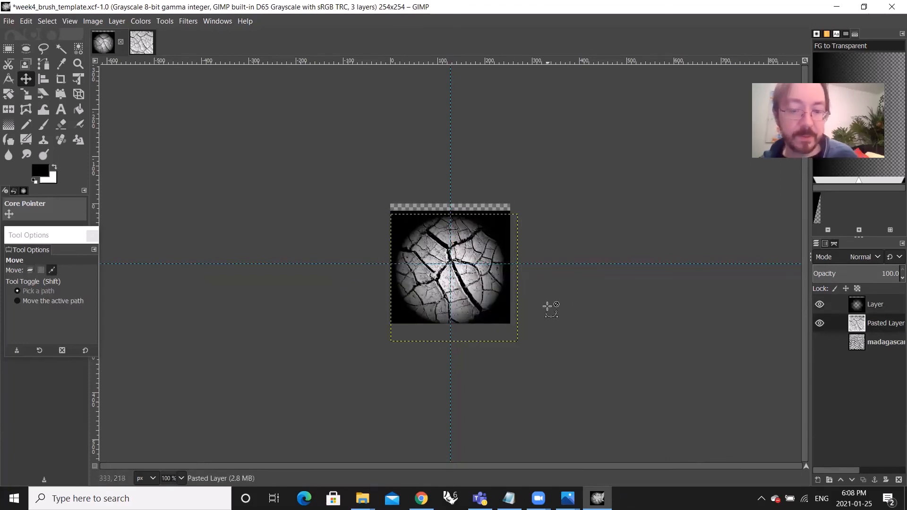
key("ctrl+z")
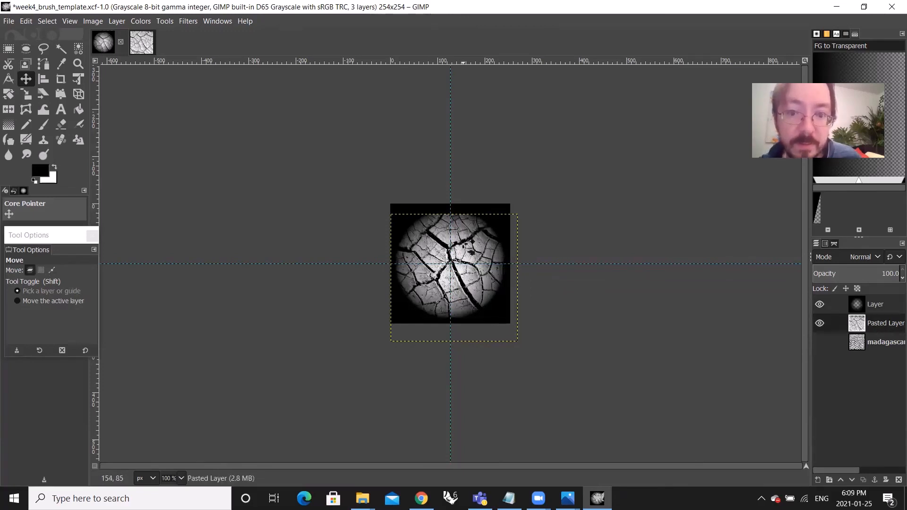
mouse_move(463, 243)
left_mouse_down()
mouse_move(463, 232)
mouse_move(477, 244)
mouse_move(452, 243)
mouse_move(478, 239)
mouse_move(463, 248)
mouse_move(463, 234)
mouse_move(478, 246)
mouse_move(463, 244)
left_mouse_up()
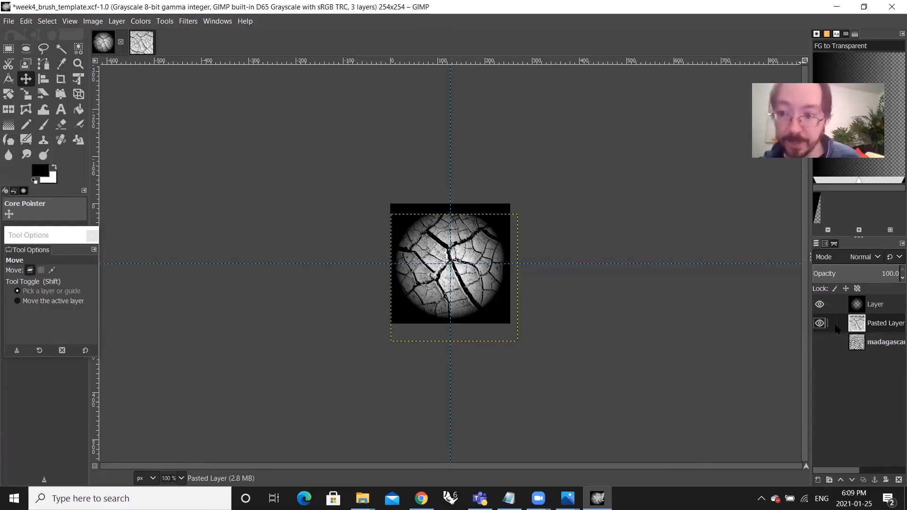
- Compare the soil and gecko textures under the faded-edge layer by swapping their visibility, ending with only the soil texture shown
left_click(894, 307)
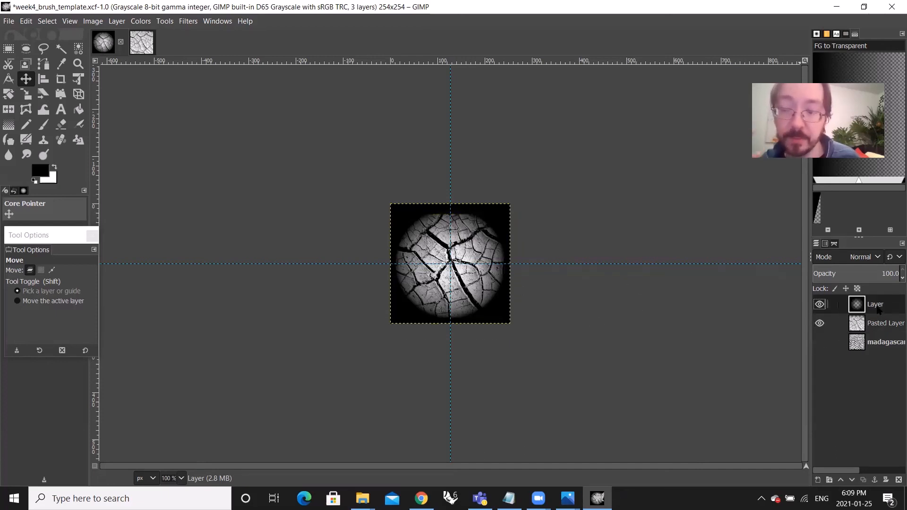
left_click(820, 323)
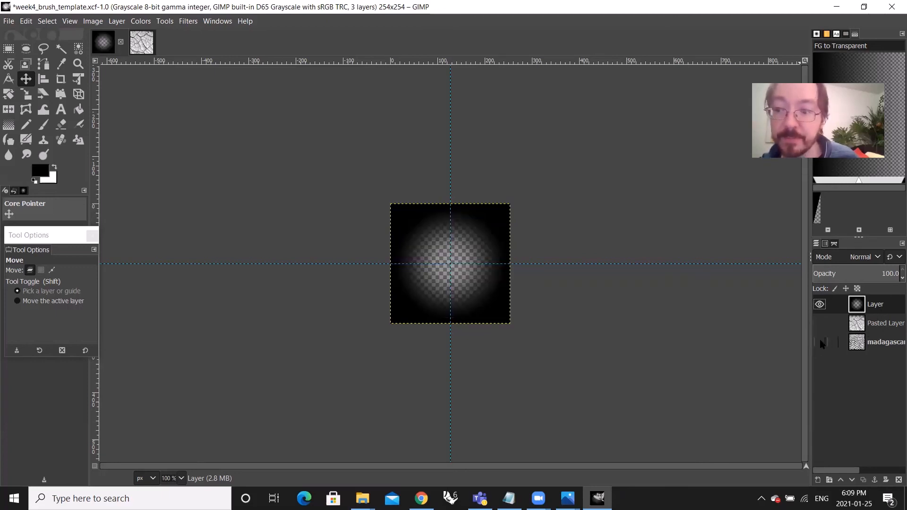
left_click(819, 342)
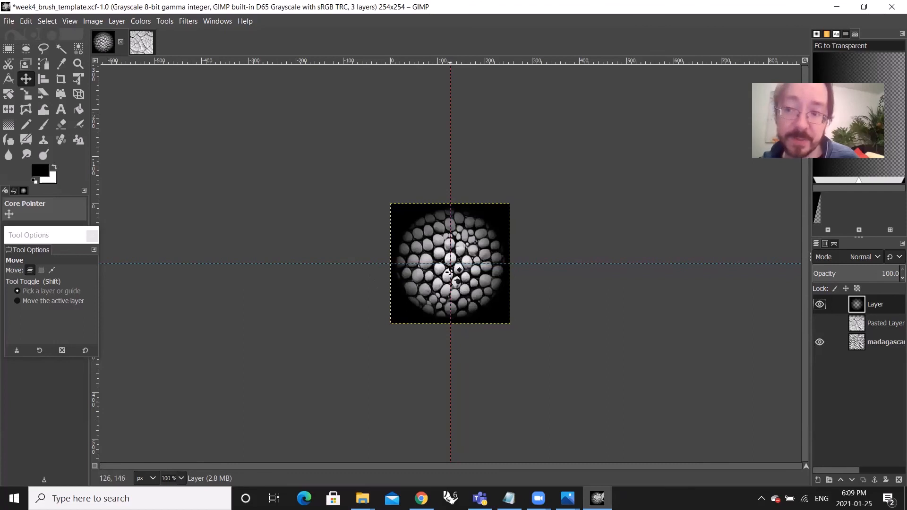
left_click(819, 324)
left_click(820, 343)
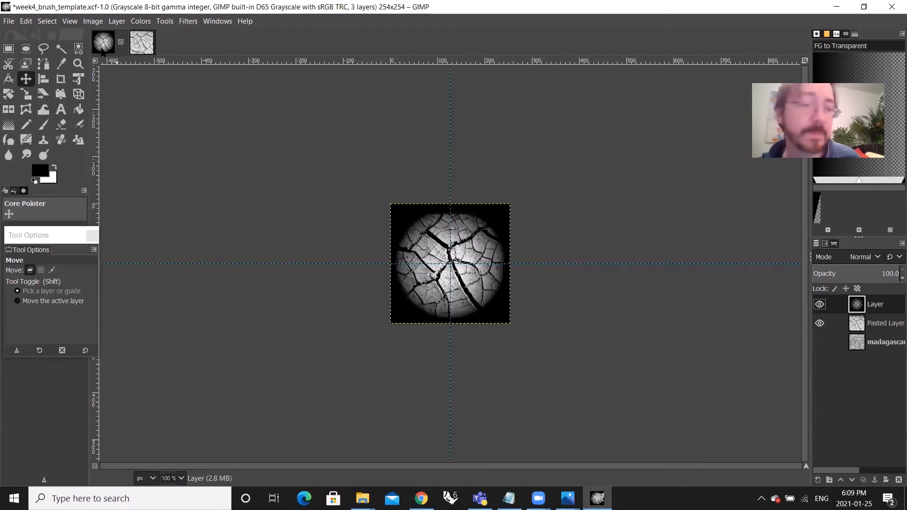
- Export the cracked soil brush as week4_brush_4.png in the Week 4 folder with the default PNG options
left_click(9, 21)
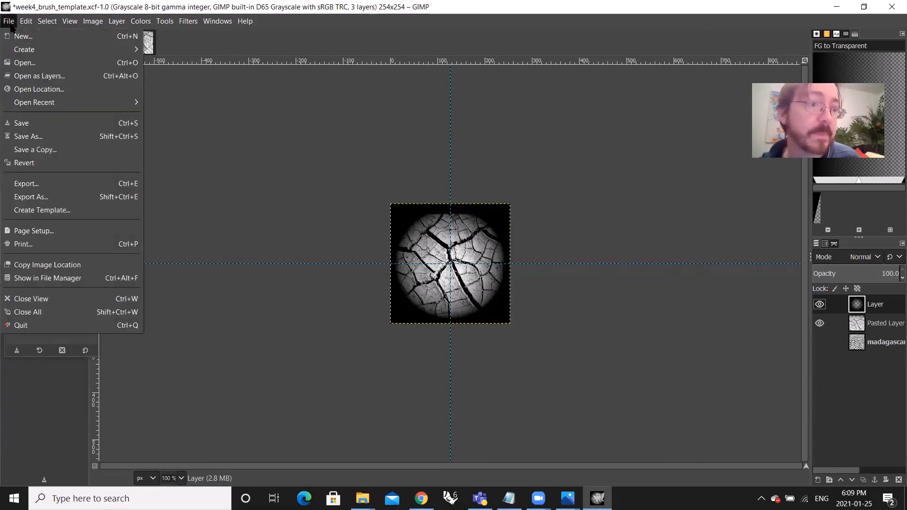
left_click(103, 201)
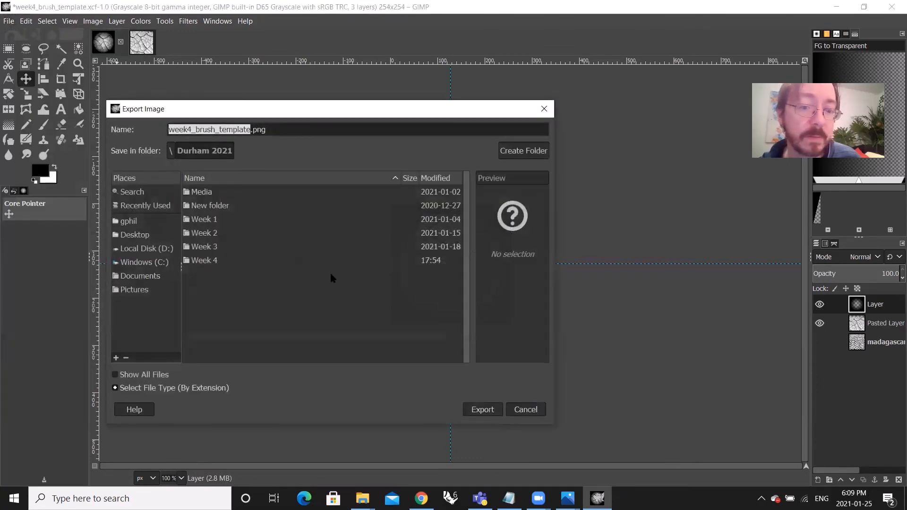
left_click(255, 130)
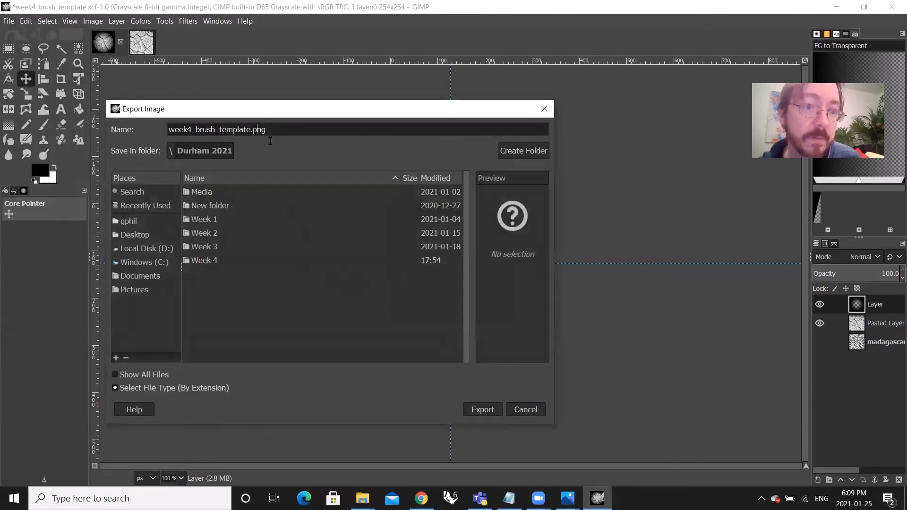
double_click(227, 260)
left_click(268, 341)
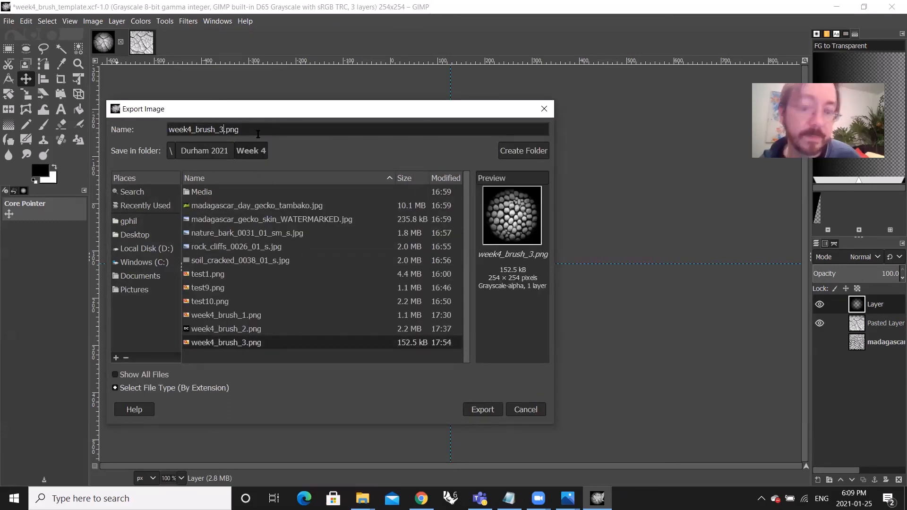
key("BackSpace")
type("4")
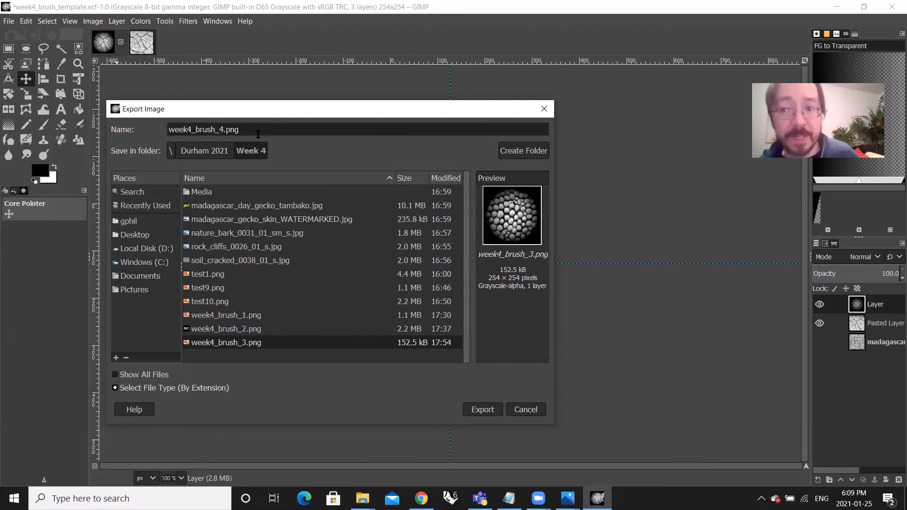
left_click(492, 407)
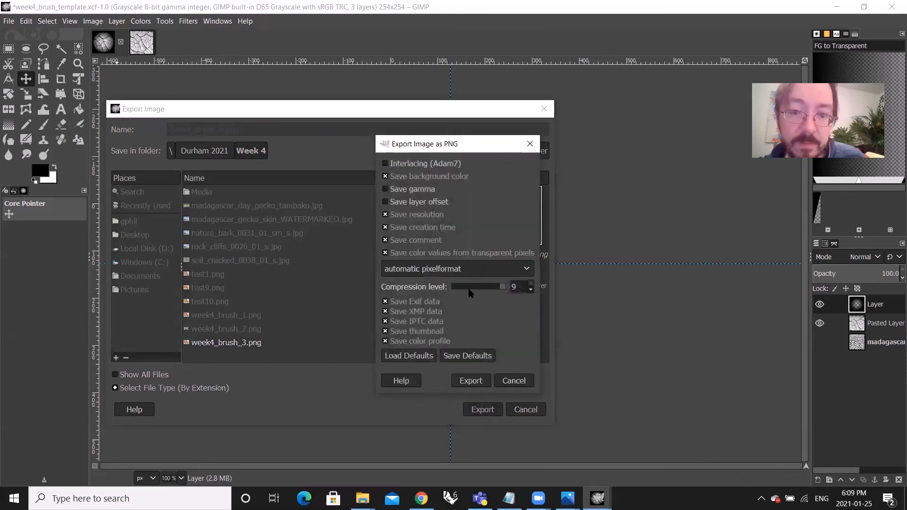
left_click(476, 380)
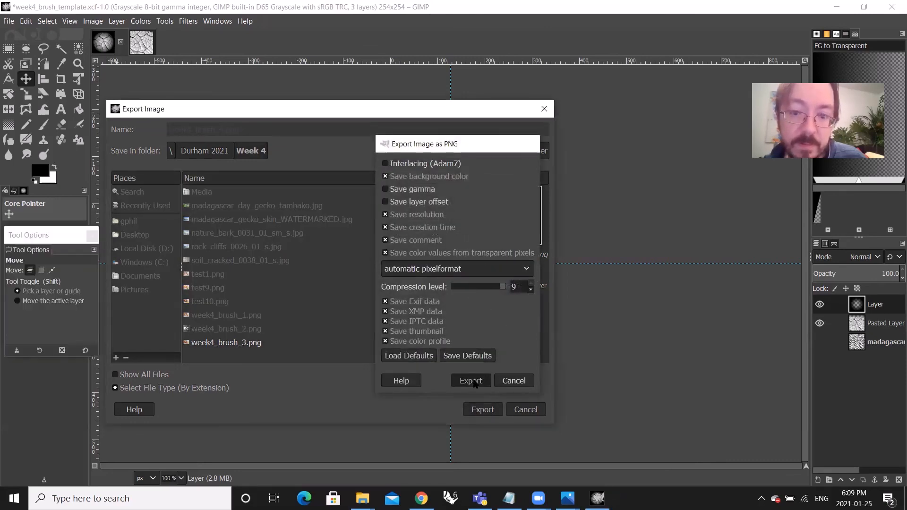
- Switch to SculptGL in the browser and examine the stamped gecko scales on the sphere from several sides
left_click(421, 498)
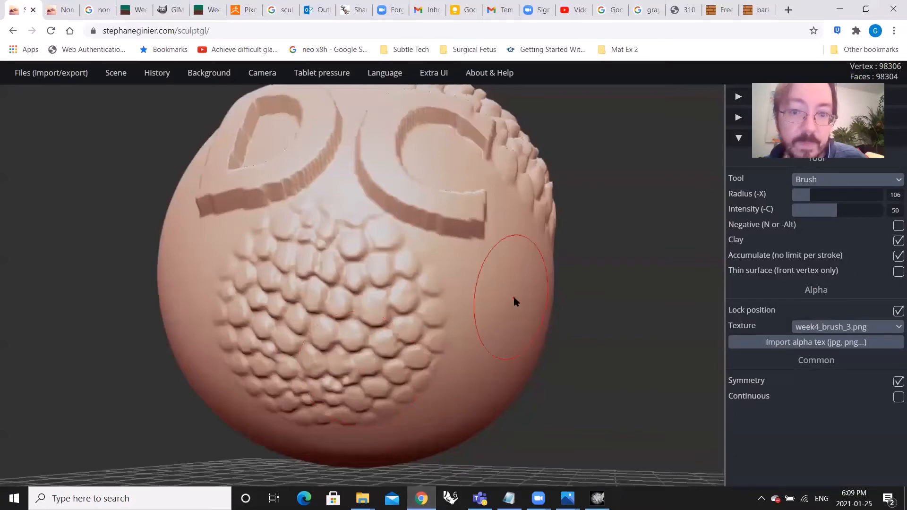
left_click_drag(514, 298, 489, 307)
mouse_move(442, 215)
left_mouse_down()
mouse_move(358, 227)
mouse_move(391, 177)
mouse_move(487, 157)
mouse_move(475, 165)
left_mouse_up()
scroll(365, 222, "down", 5)
scroll(467, 176, "down", 3)
left_click_drag(411, 238, 358, 421)
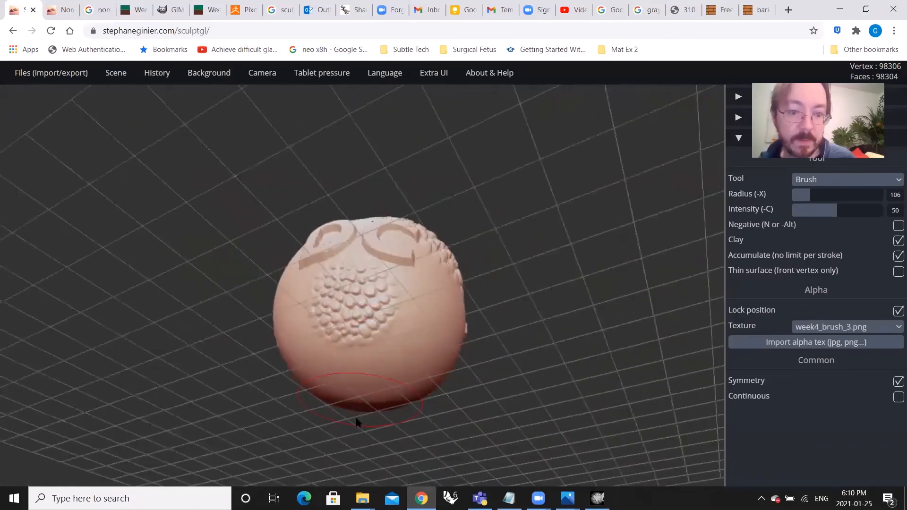
scroll(368, 393, "up", 6)
left_click_drag(384, 379, 302, 411)
scroll(296, 284, "down", 3)
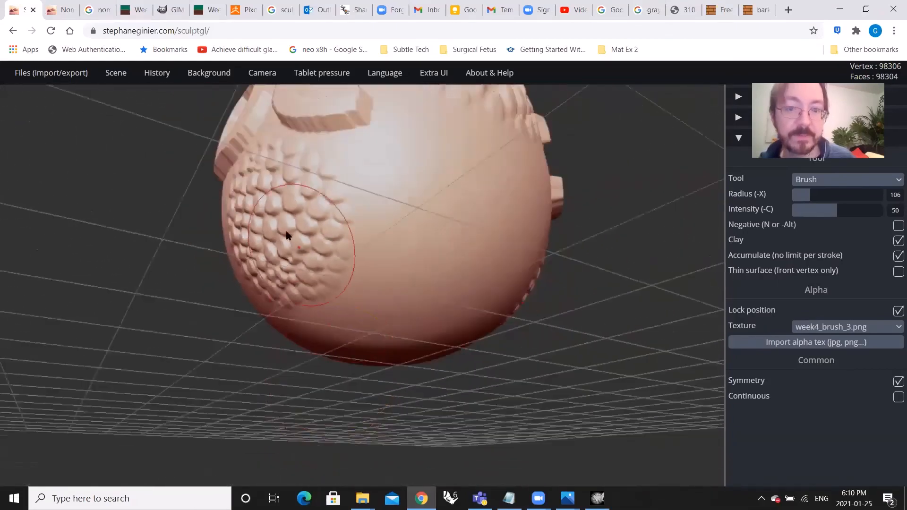
mouse_move(288, 237)
left_mouse_down()
mouse_move(466, 316)
mouse_move(295, 265)
mouse_move(392, 213)
mouse_move(387, 305)
mouse_move(395, 201)
left_mouse_up()
scroll(442, 300, "down", 3)
- Undo all the earlier letter and gecko scale stamps on the sphere
key("ctrl")
key("ctrl+z")
key("ctrl+z")
key("ctrl+z")
key("ctrl+z")
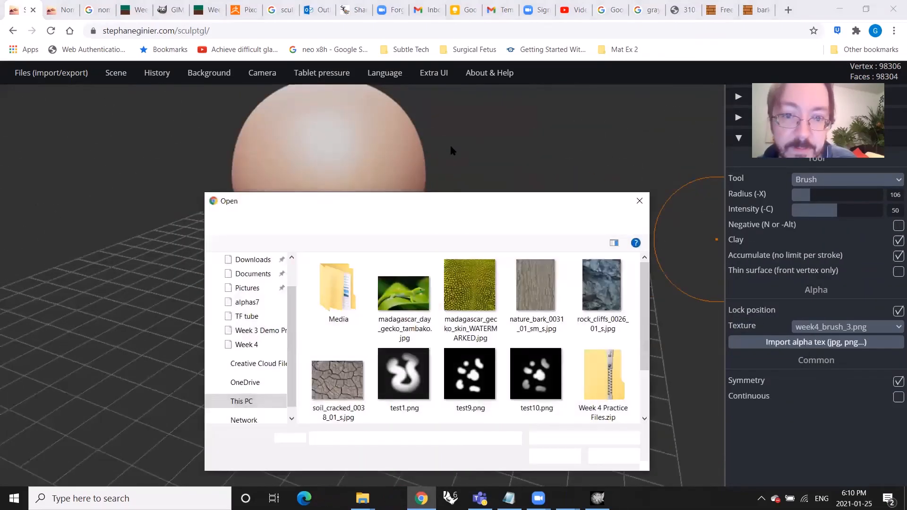
- Import week4_brush_4.png from the Week 4 folder as the brush's alpha texture
double_click(333, 290)
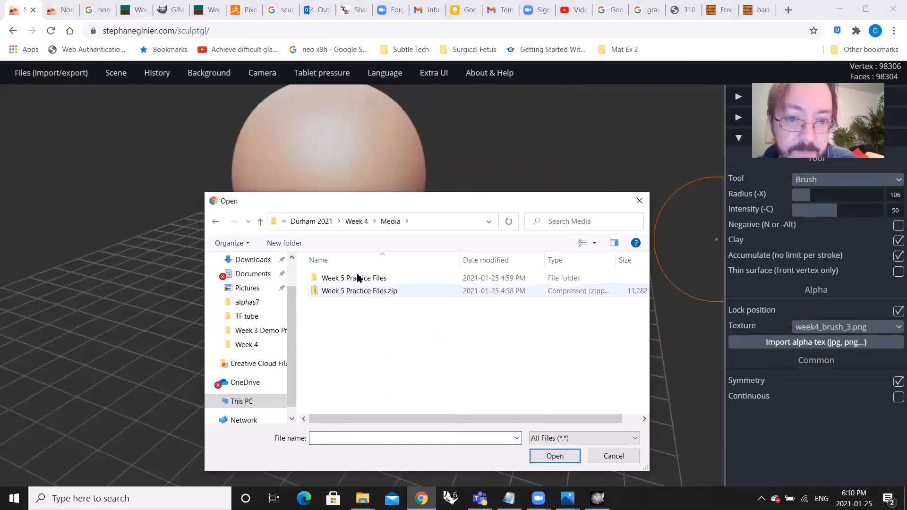
left_click(216, 221)
scroll(531, 345, "down", 2)
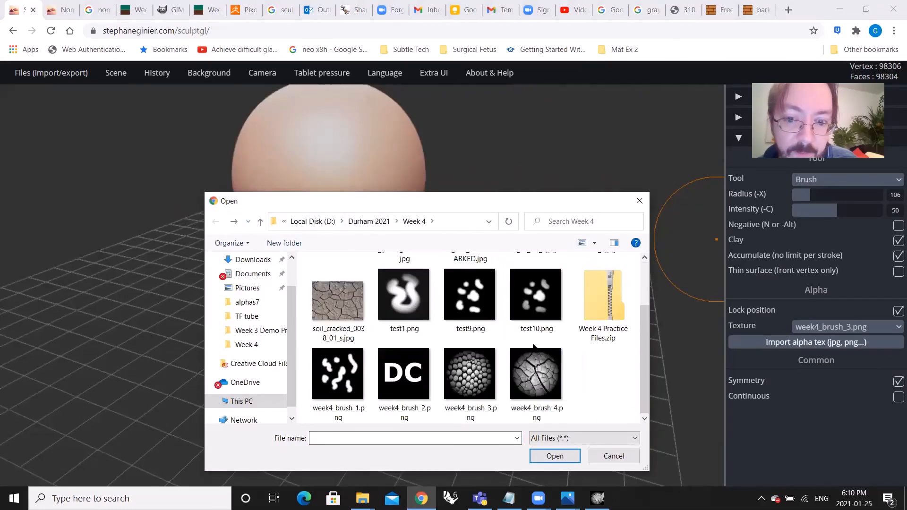
left_click(540, 383)
left_click(554, 455)
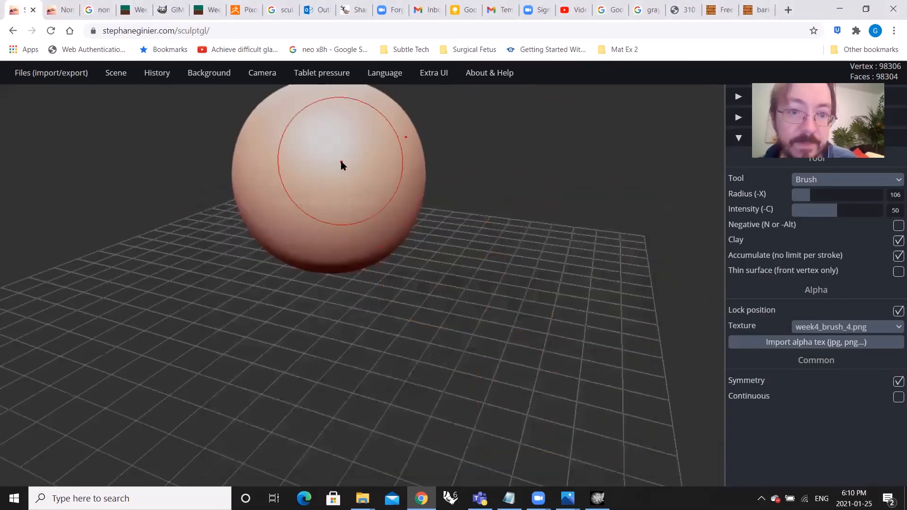
- Stamp one large cracked soil patch onto the front of the sphere with the Brush tool and inspect its relief
scroll(314, 168, "up", 2)
left_click_drag(326, 186, 468, 278)
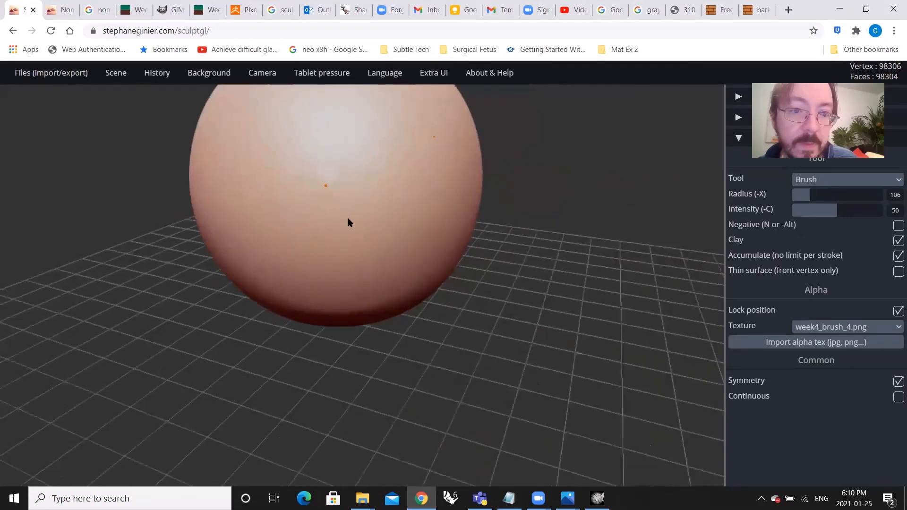
scroll(398, 152, "up", 6)
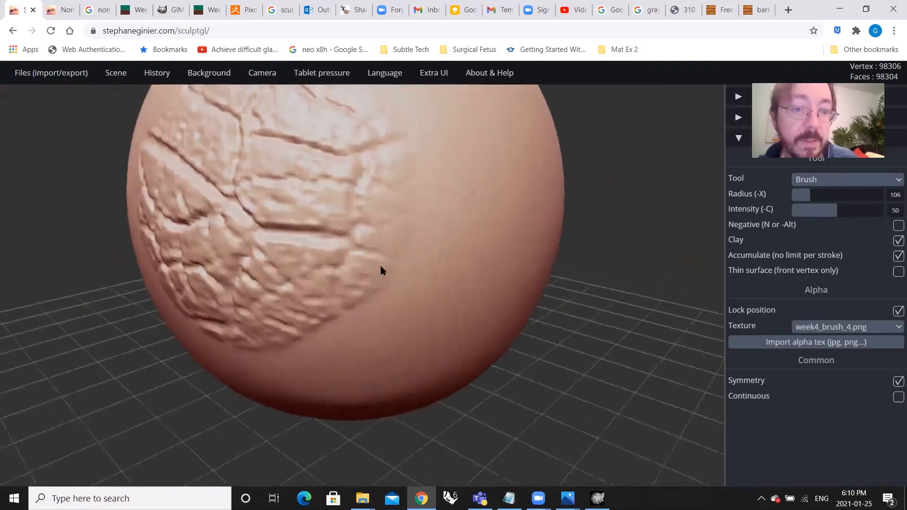
scroll(386, 258, "down", 5)
left_click_drag(387, 258, 505, 279)
left_click_drag(413, 243, 326, 229)
scroll(261, 222, "up", 5)
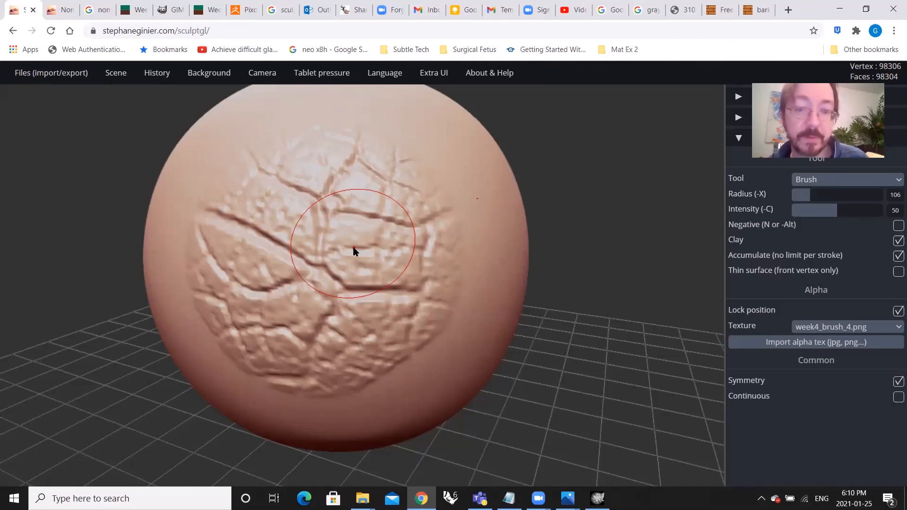
- Stamp more overlapping cracked soil patches around the middle and lower parts of the sphere
left_click_drag(407, 247, 488, 230)
scroll(489, 229, "down", 5)
left_click_drag(442, 286, 419, 260)
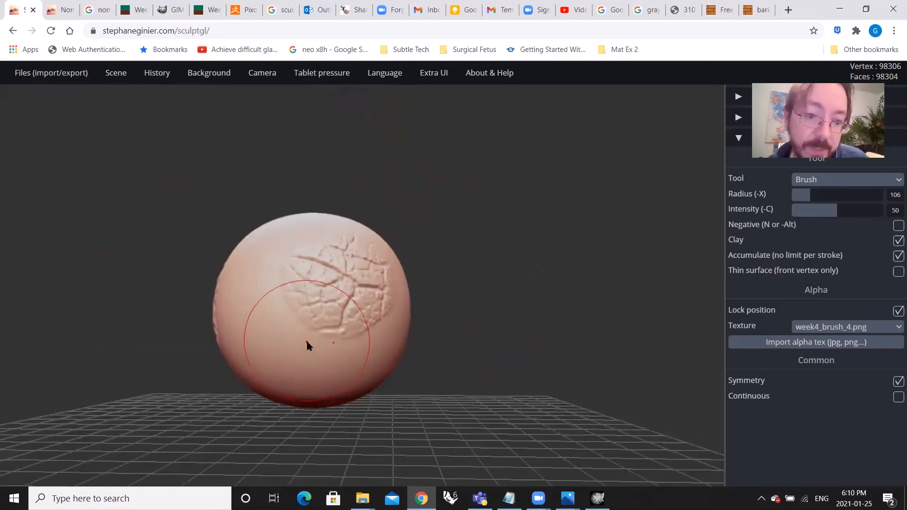
left_click_drag(307, 343, 365, 425)
left_click_drag(439, 392, 295, 395)
mouse_move(403, 339)
left_mouse_down()
mouse_move(496, 392)
mouse_move(483, 310)
mouse_move(574, 375)
mouse_move(551, 397)
mouse_move(465, 308)
mouse_move(469, 314)
mouse_move(429, 347)
left_mouse_up()
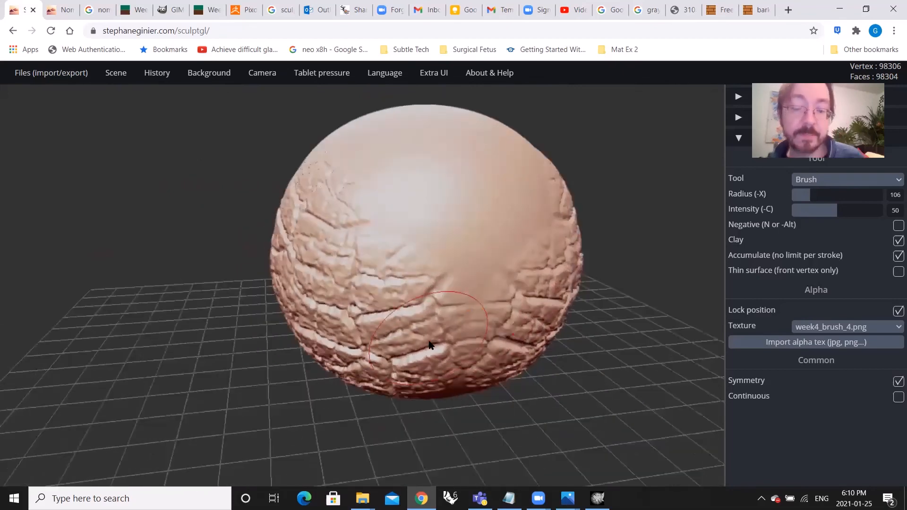